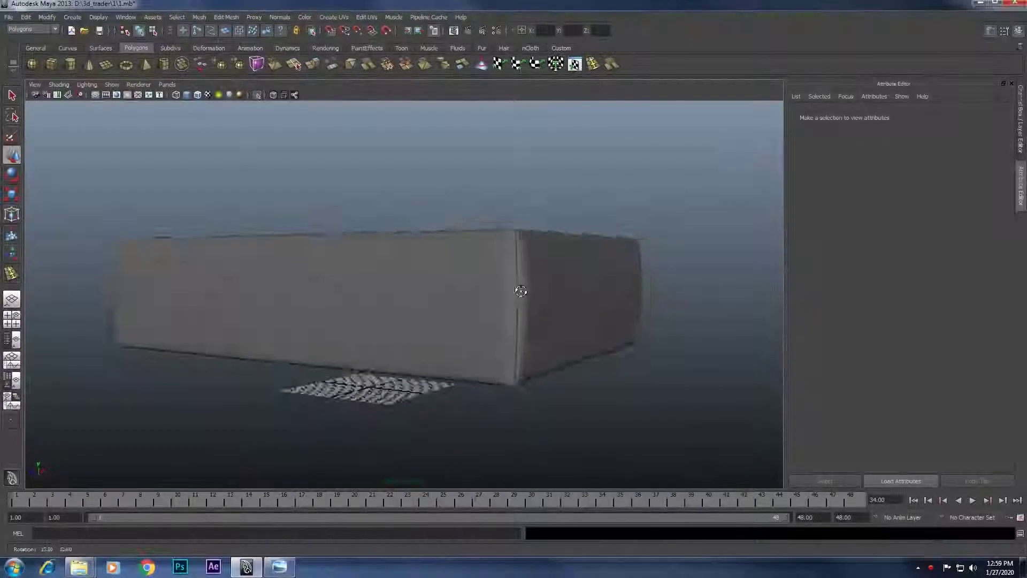
Orbit around the rounded cushion box model in the perspective view.
mouse_move(518, 287)
left_mouse_down("alt")
mouse_move(366, 271)
mouse_move(500, 291)
left_mouse_up("alt")
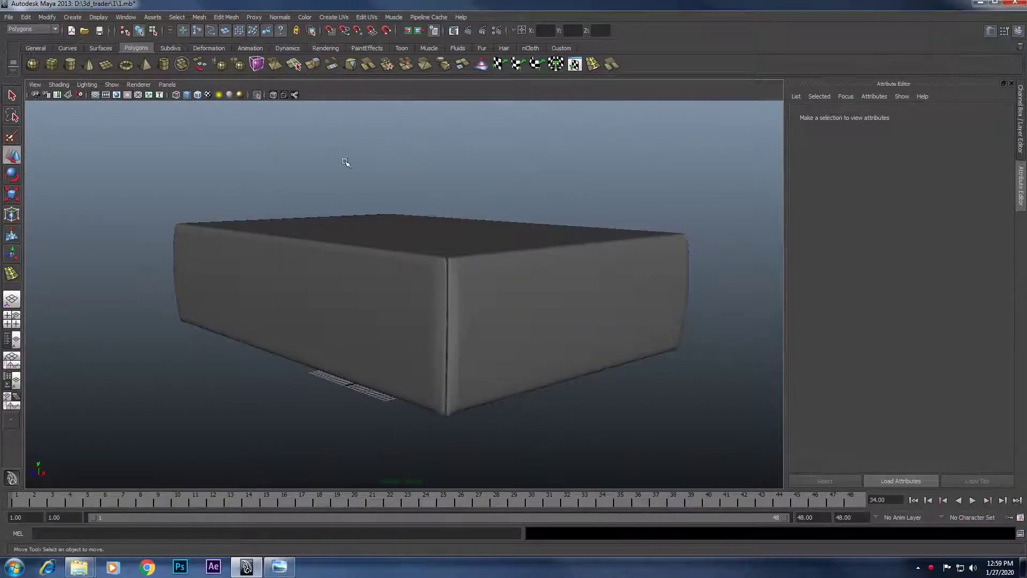
Turn off Isolate Select and tumble and zoom around the full ottoman.
left_click(255, 95)
mouse_move(580, 328)
left_mouse_down("alt")
mouse_move(515, 339)
mouse_move(642, 355)
mouse_move(513, 348)
mouse_move(513, 339)
left_mouse_up("alt")
scroll(509, 339, "up", 3)
scroll(512, 347, "up", 2)
scroll(513, 335, "up", 3)
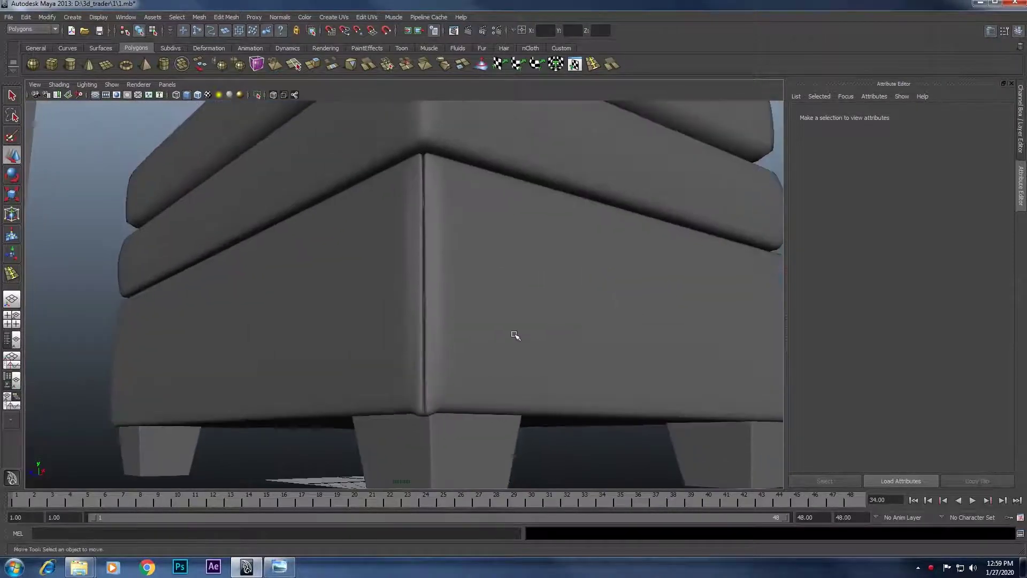
scroll(528, 330, "up", 5)
scroll(528, 330, "down", 1)
scroll(515, 348, "down", 5)
scroll(516, 348, "down", 2)
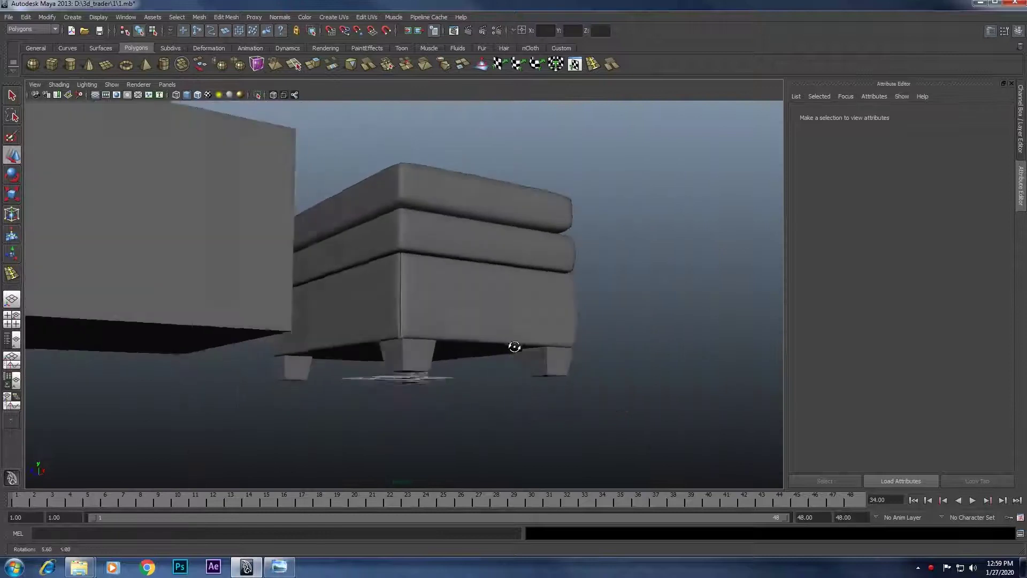
scroll(514, 348, "up", 1)
left_click_drag(513, 348, 505, 353, "alt")
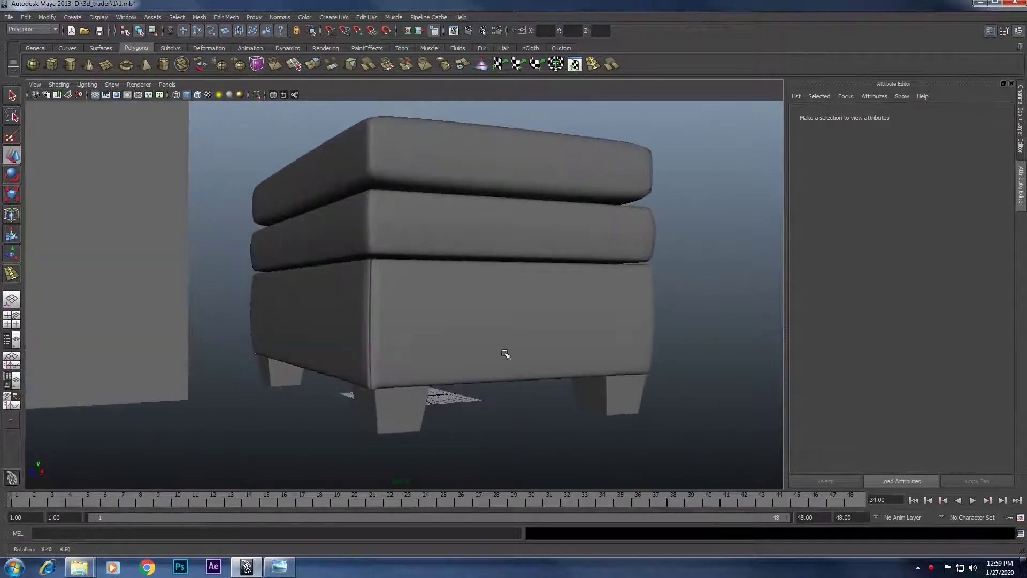
Pan across the leather ottoman reference photo, then return to the Maya scene.
left_click(294, 573)
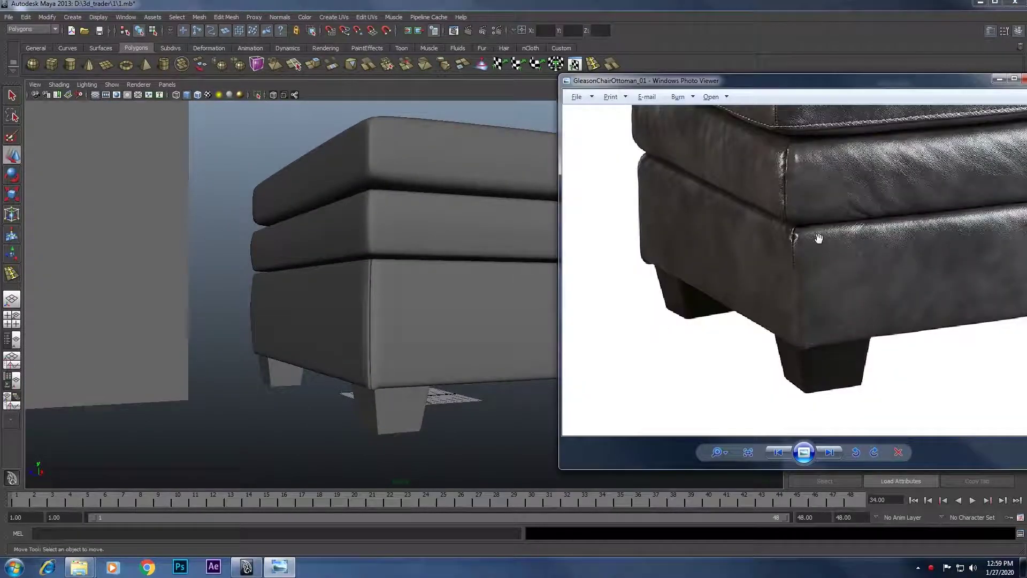
mouse_move(818, 241)
left_mouse_down()
mouse_move(916, 298)
mouse_move(765, 304)
left_mouse_up()
left_click_drag(848, 301, 829, 303)
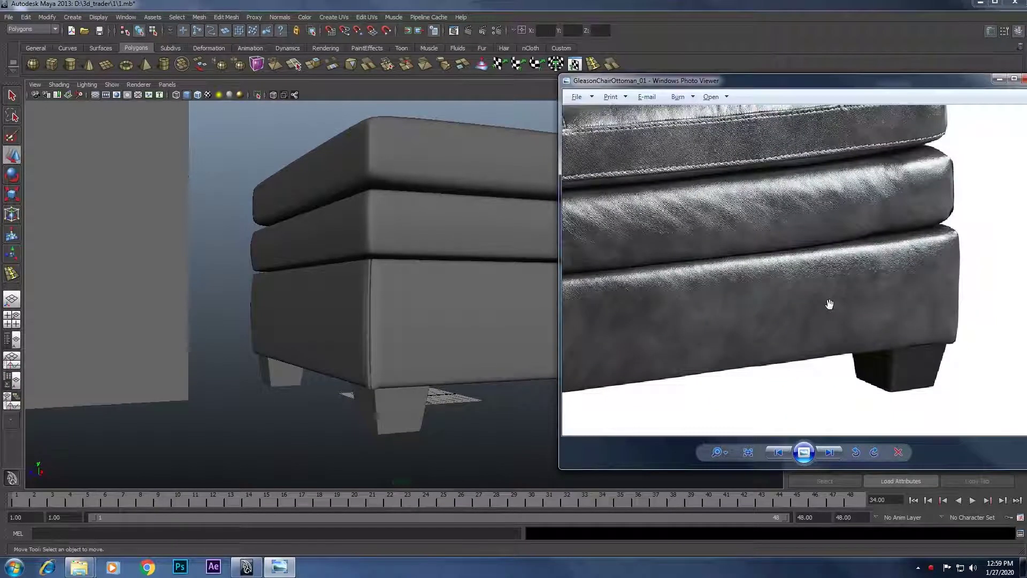
left_click(426, 273)
Select cushion box pCube13, isolate it and frame it in the view.
scroll(420, 294, "up", 3)
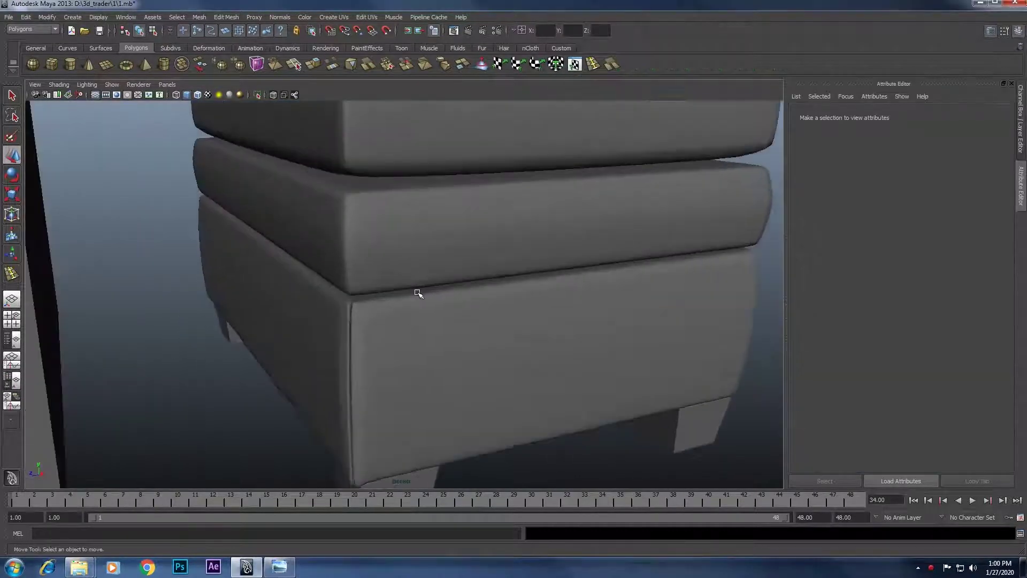
scroll(428, 311, "up", 3)
scroll(358, 336, "up", 2)
scroll(375, 392, "up", 2)
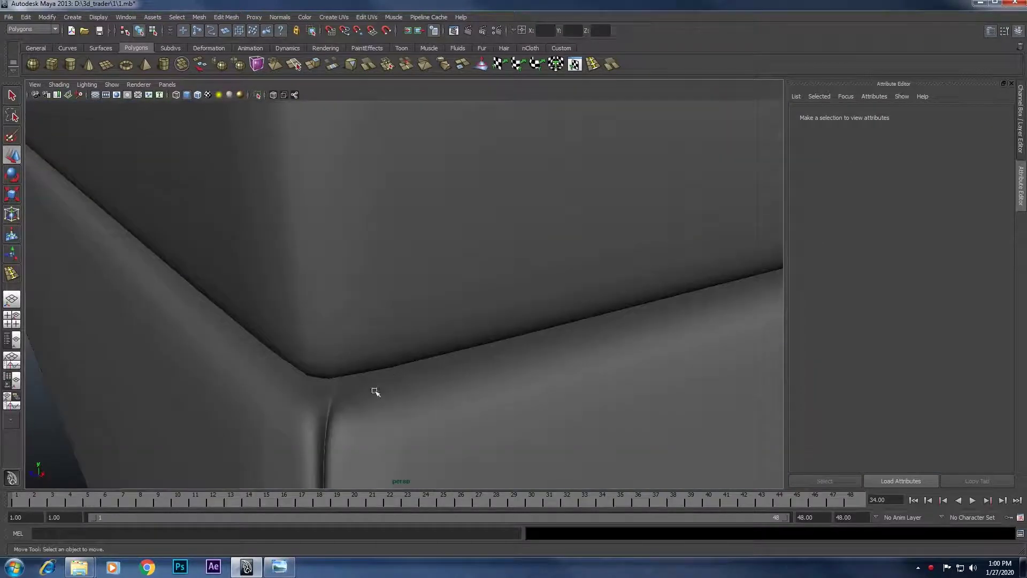
scroll(375, 407, "down", 3)
scroll(417, 369, "down", 1)
left_click(406, 348)
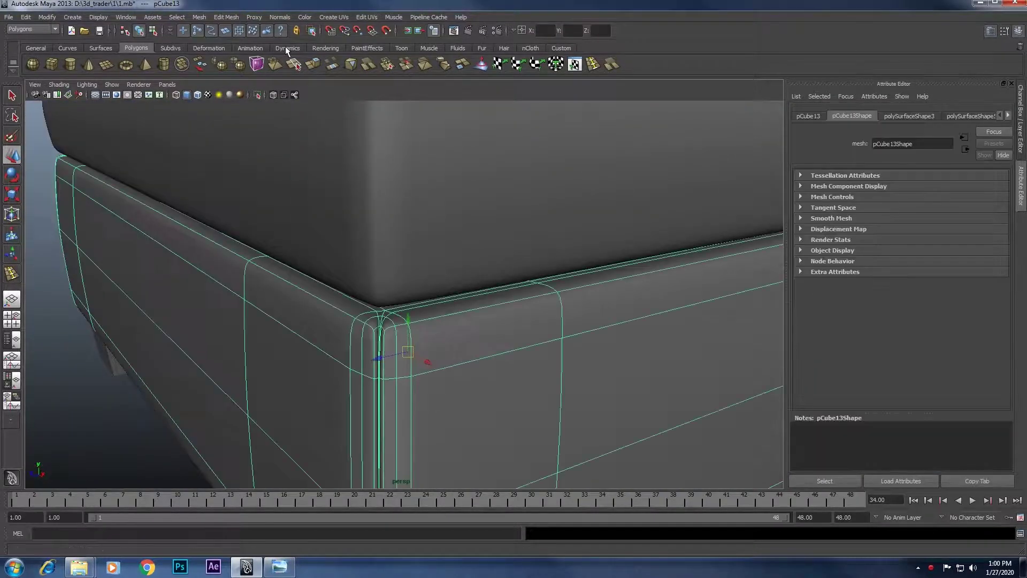
left_click(258, 97)
key("f")
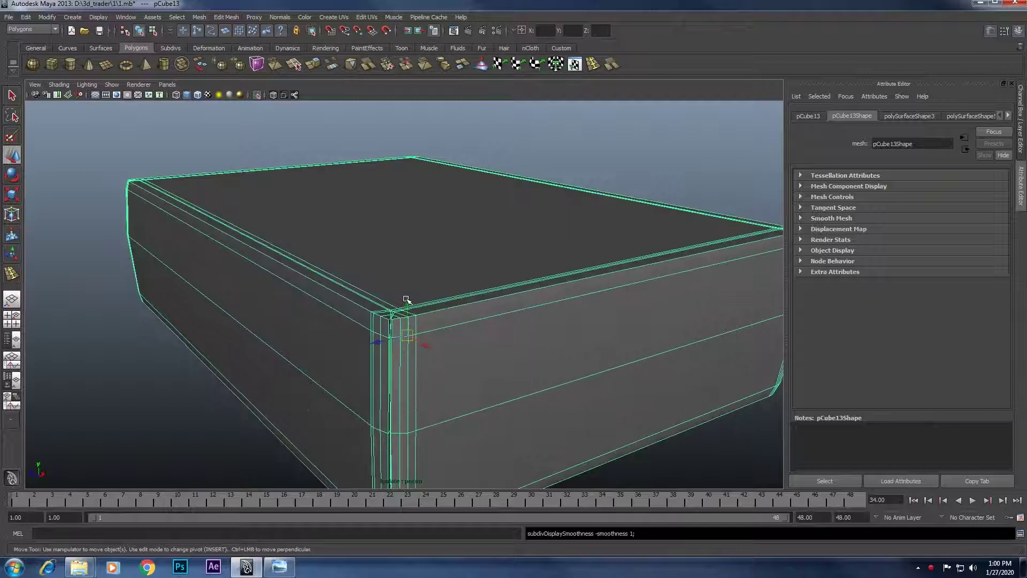
Inspect pCube13's corner vertex up close, then return to object selection.
left_click_drag(408, 298, 420, 335, "alt")
scroll(420, 335, "up", 2)
scroll(424, 360, "up", 3)
scroll(434, 328, "down", 2)
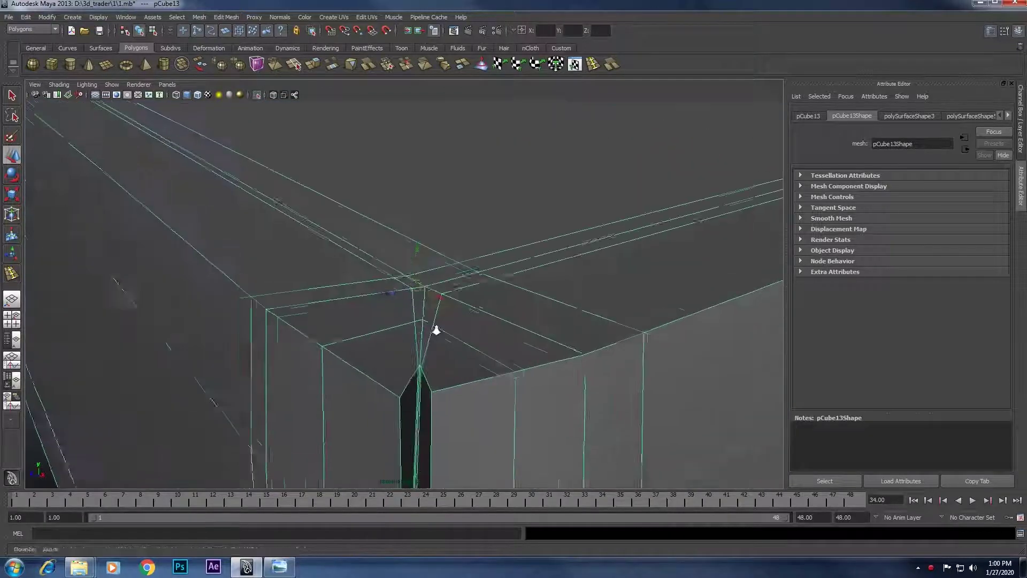
right_click_drag(433, 310, 374, 309)
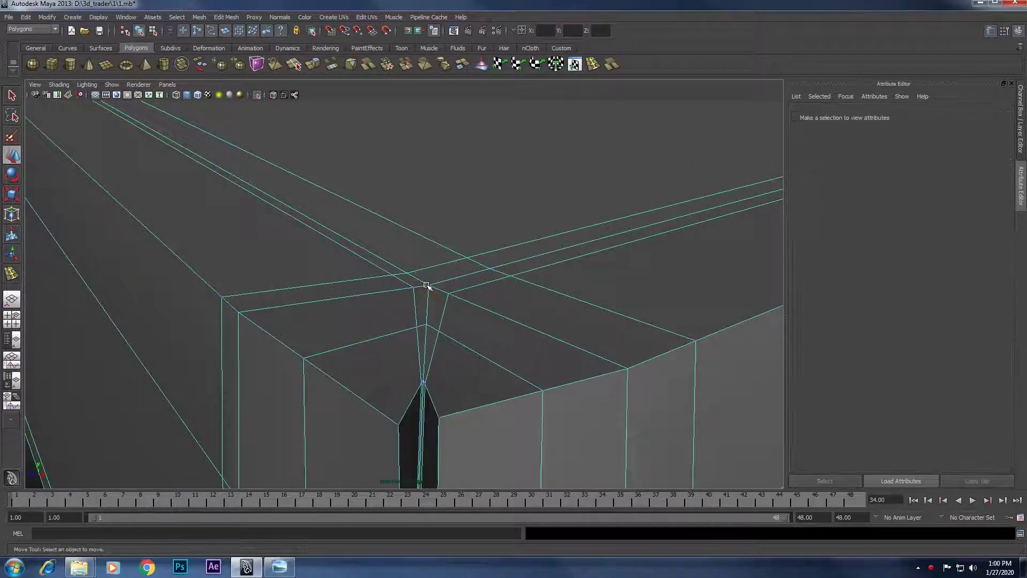
left_click(426, 287)
mouse_move(426, 286)
left_mouse_down("alt")
mouse_move(442, 313)
mouse_move(448, 247)
mouse_move(423, 278)
mouse_move(438, 261)
left_mouse_up("alt")
key("f")
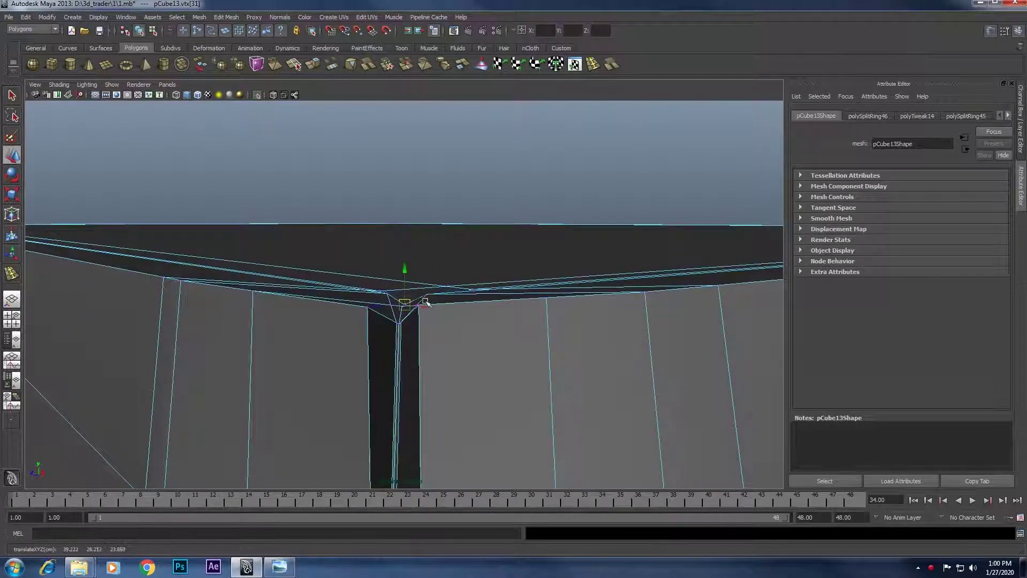
left_click_drag(425, 303, 413, 330, "alt")
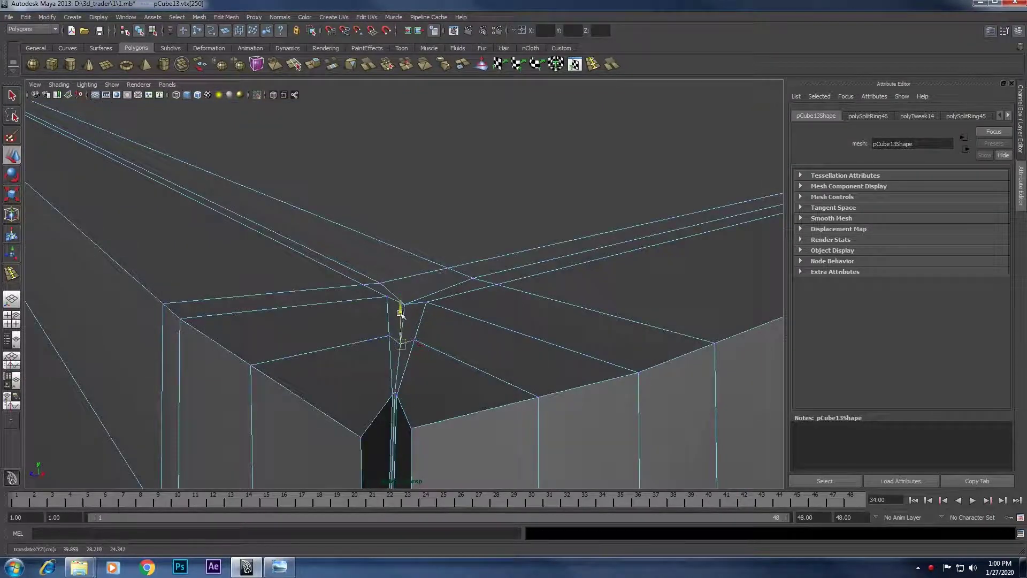
left_click_drag(426, 317, 271, 259, "alt")
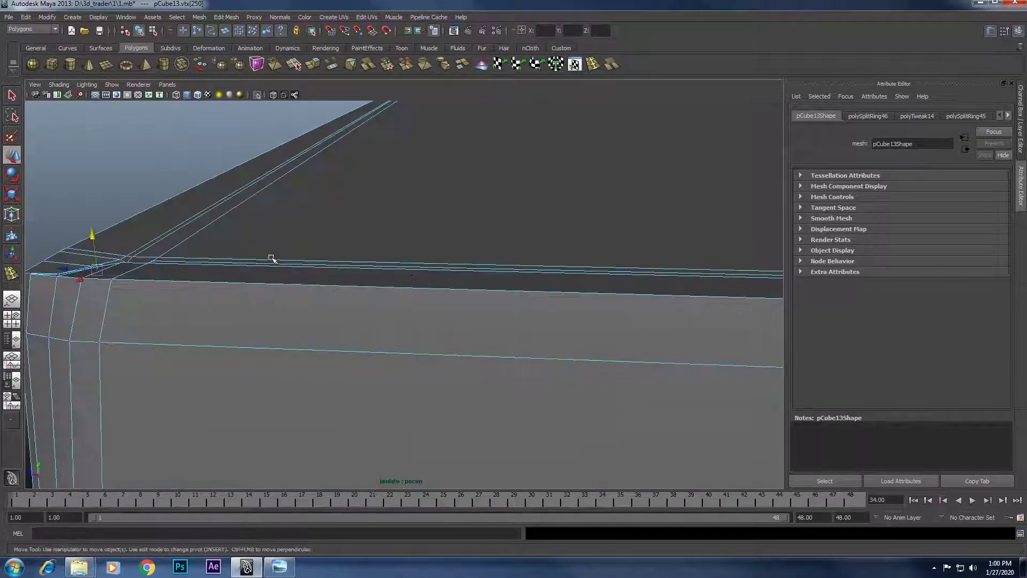
key("ctrl+z")
key("ctrl+z")
Preview the box corner smoothed, then show the whole ottoman again.
key("3")
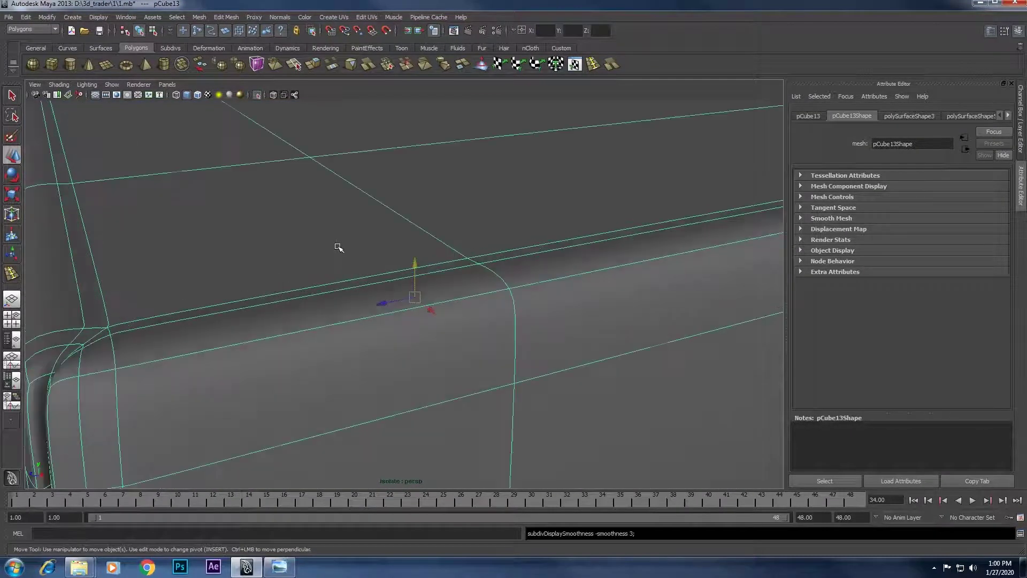
left_click_drag(339, 247, 328, 259, "alt")
mouse_move(383, 298)
left_mouse_down("alt")
mouse_move(403, 328)
mouse_move(401, 306)
mouse_move(383, 314)
mouse_move(355, 246)
mouse_move(310, 256)
left_mouse_up("alt")
left_click(257, 94)
scroll(320, 288, "up", 5)
Compare top cushion pCube8, then isolate pCube13 as its low-poly cage.
left_click(337, 279)
key("w")
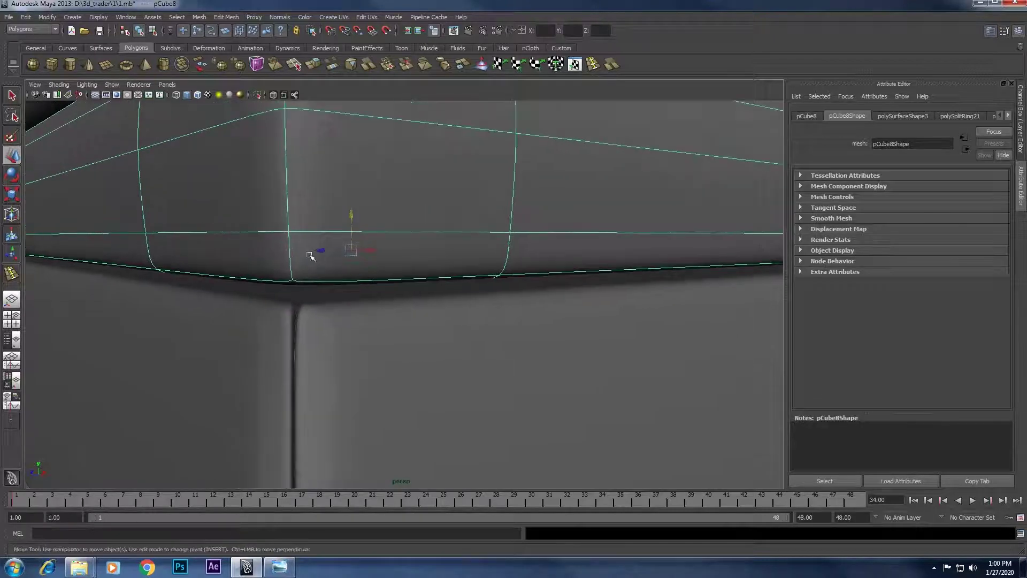
mouse_move(321, 293)
left_mouse_down("alt")
mouse_move(289, 332)
mouse_move(305, 348)
mouse_move(306, 380)
left_mouse_up("alt")
left_click(306, 380)
key("1")
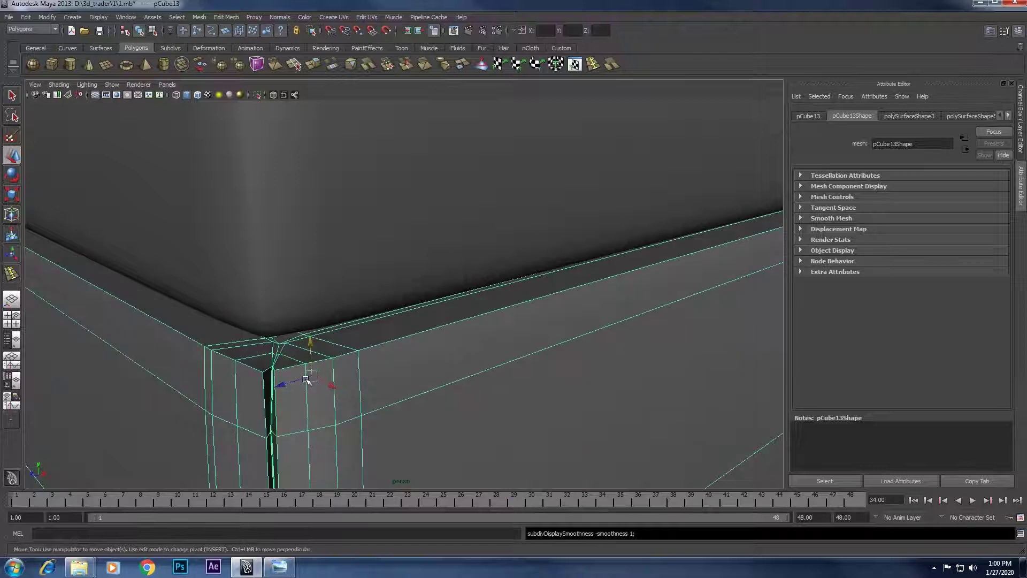
left_click(256, 98)
mouse_move(298, 343)
left_mouse_down("alt")
mouse_move(401, 349)
mouse_move(360, 390)
left_mouse_up("alt")
Move pCube13's top corner vertex up and outward, then return to object mode.
right_click(329, 401)
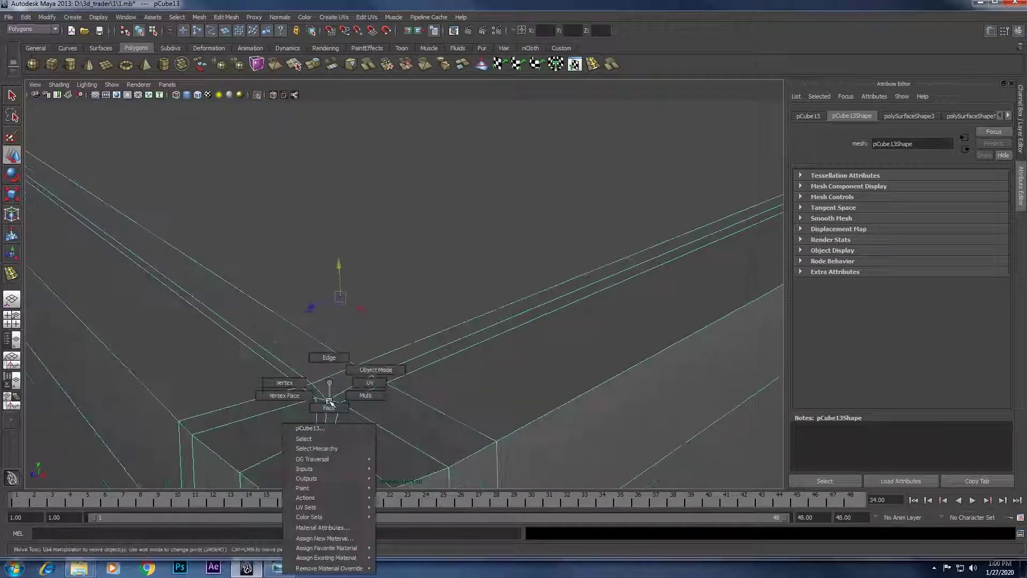
left_click(287, 380)
left_click(328, 401)
scroll(376, 412, "up", 3)
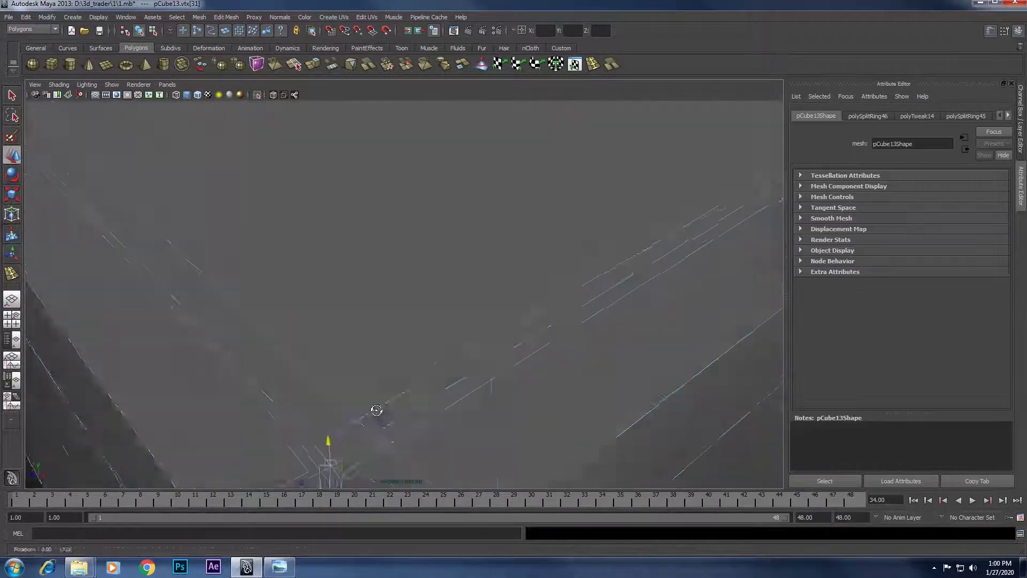
scroll(369, 389, "up", 1)
left_click_drag(318, 447, 333, 435)
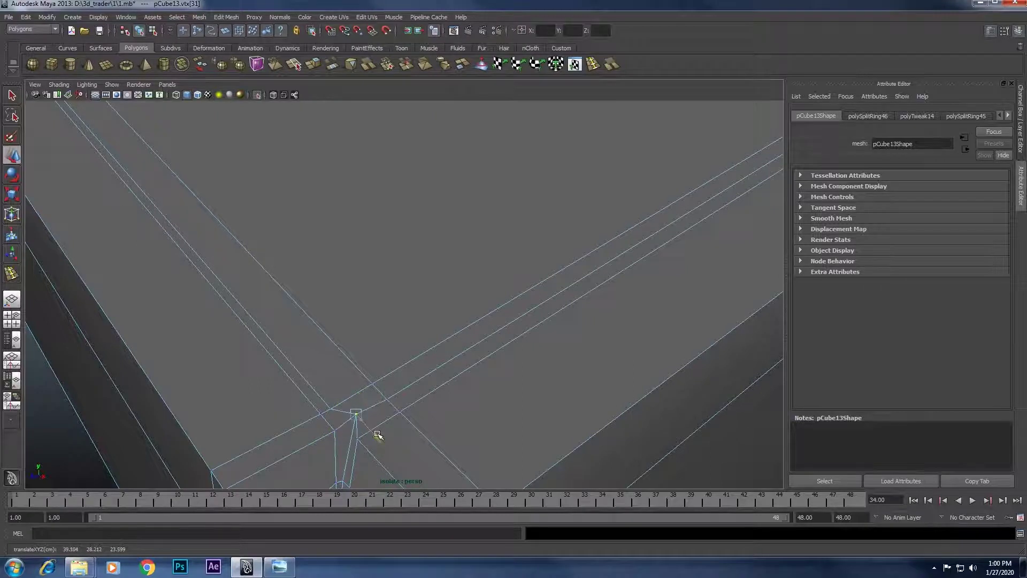
mouse_move(377, 429)
left_mouse_down("alt")
mouse_move(455, 351)
mouse_move(364, 343)
left_mouse_up("alt")
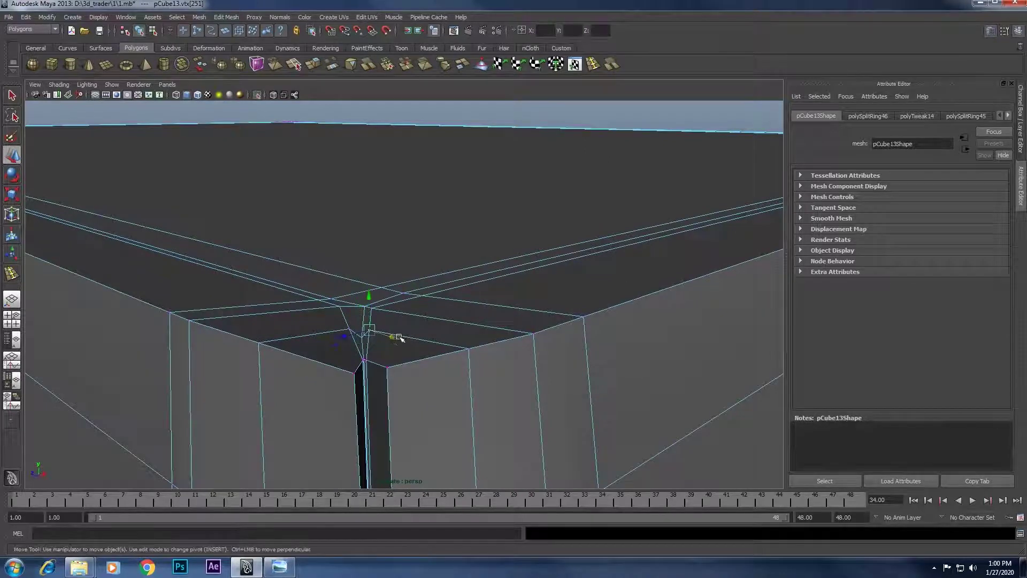
mouse_move(407, 322)
left_mouse_down("alt")
mouse_move(432, 355)
mouse_move(451, 360)
left_mouse_up("alt")
key("F8")
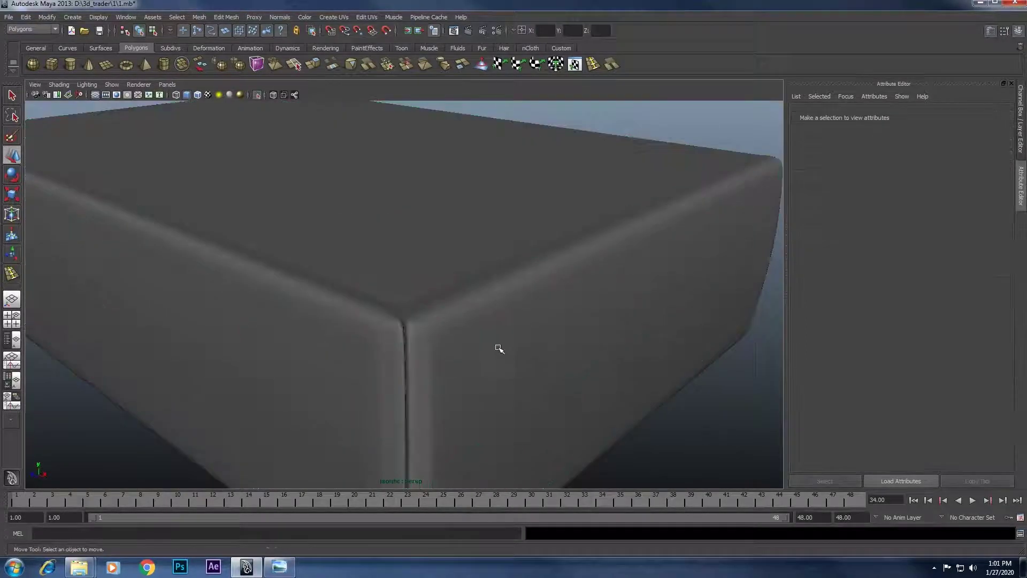
Orbit and zoom around the box corner, ending on a front view of the ottoman.
right_click_drag(499, 348, 504, 321, "alt")
left_click_drag(504, 321, 493, 337, "alt")
right_click_drag(514, 310, 572, 326, "alt")
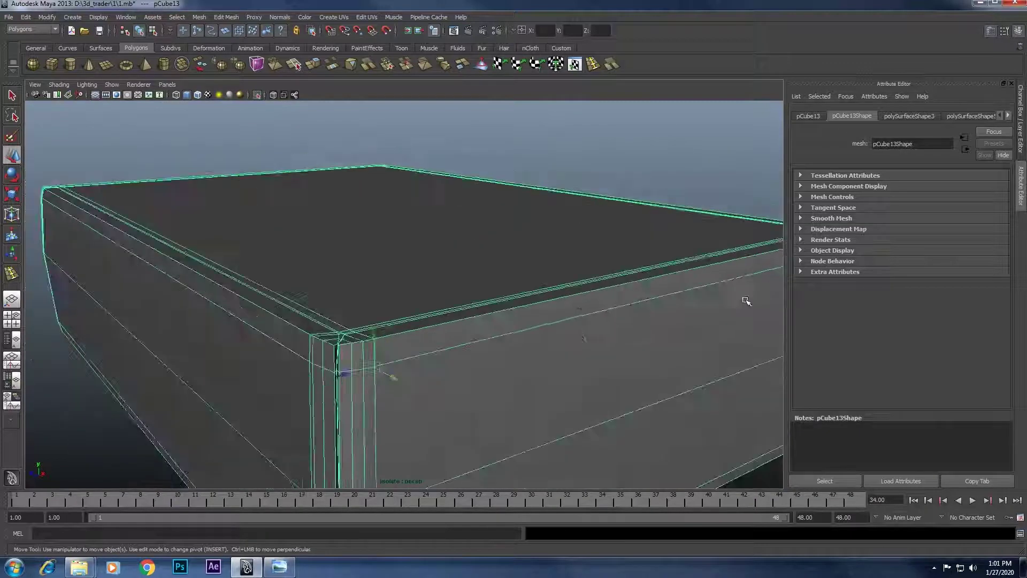
mouse_move(746, 301)
left_mouse_down("alt")
mouse_move(699, 316)
mouse_move(432, 321)
left_mouse_up("alt")
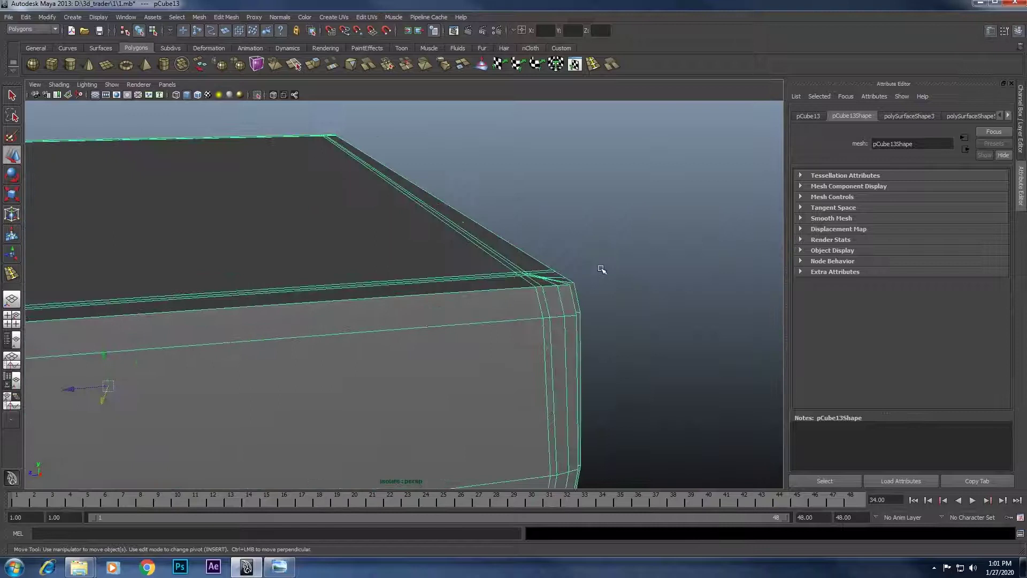
mouse_move(602, 269)
left_mouse_down("alt")
mouse_move(454, 326)
mouse_move(630, 332)
mouse_move(555, 326)
left_mouse_up("alt")
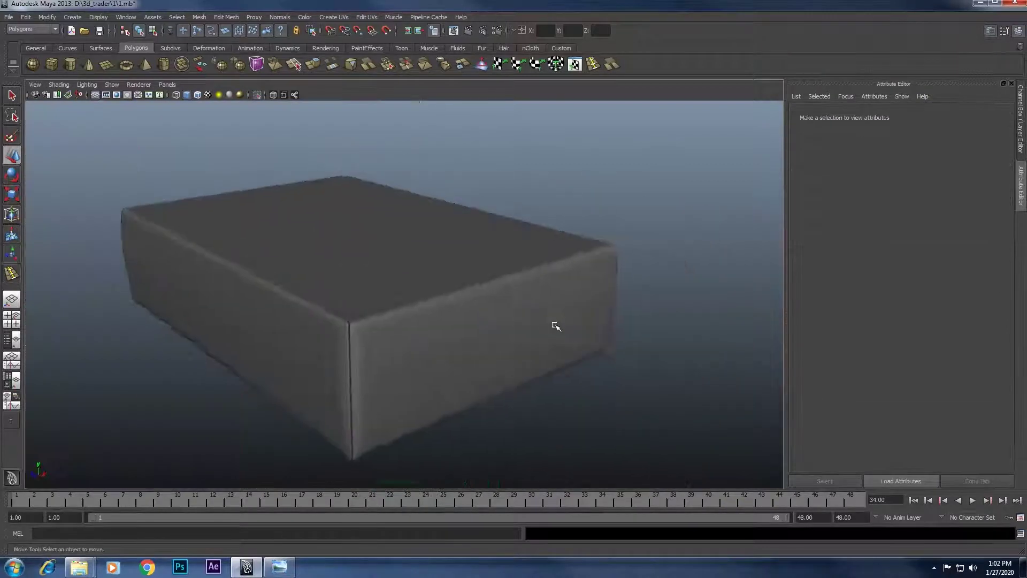
right_click_drag(555, 325, 625, 154, "alt")
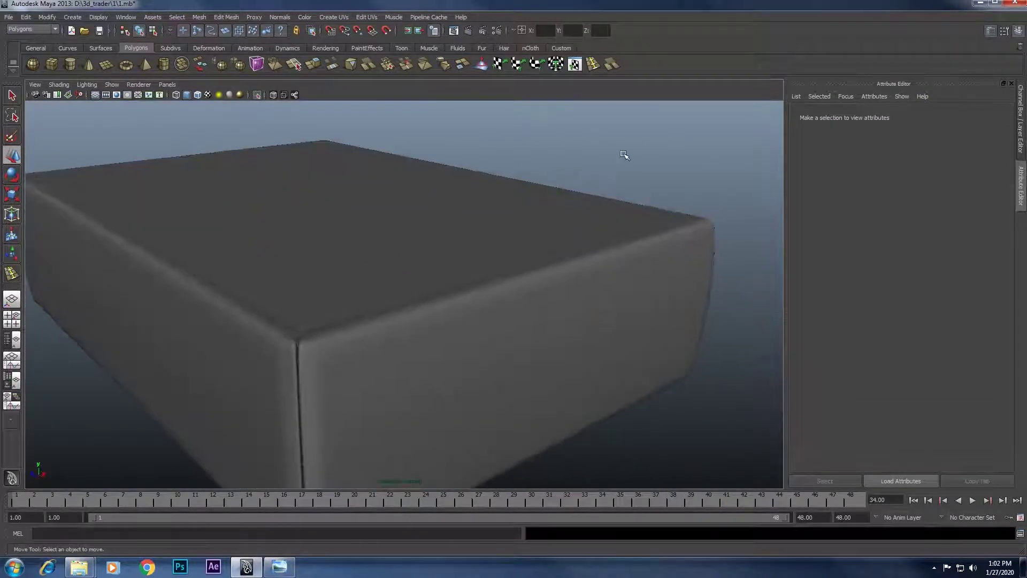
scroll(267, 95, "down", 5)
mouse_move(259, 95)
left_mouse_down("alt")
mouse_move(447, 228)
mouse_move(392, 215)
mouse_move(360, 223)
mouse_move(408, 246)
left_mouse_up("alt")
scroll(379, 301, "up", 3)
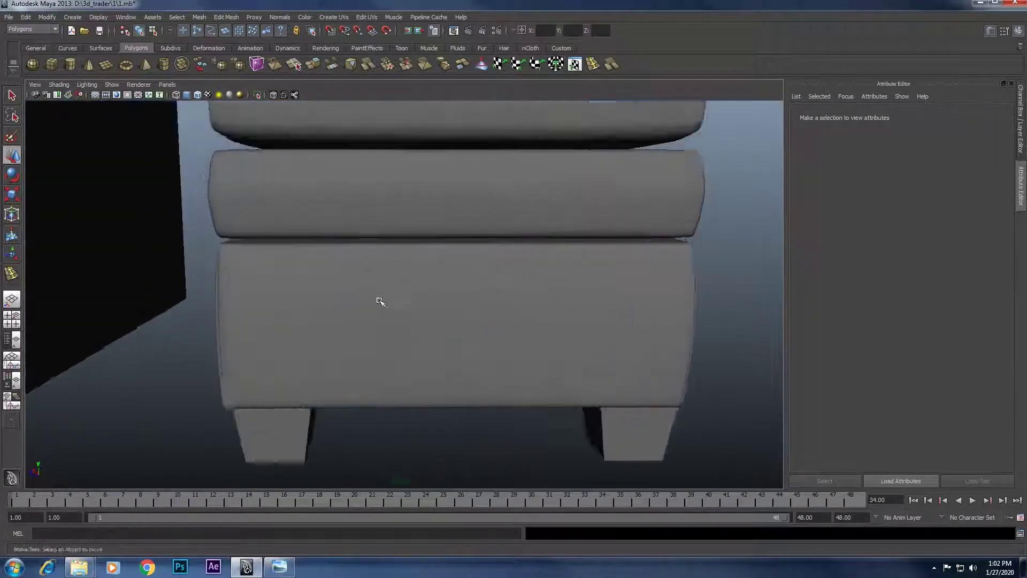
scroll(389, 286, "up", 3)
left_click_drag(391, 287, 458, 321, "alt")
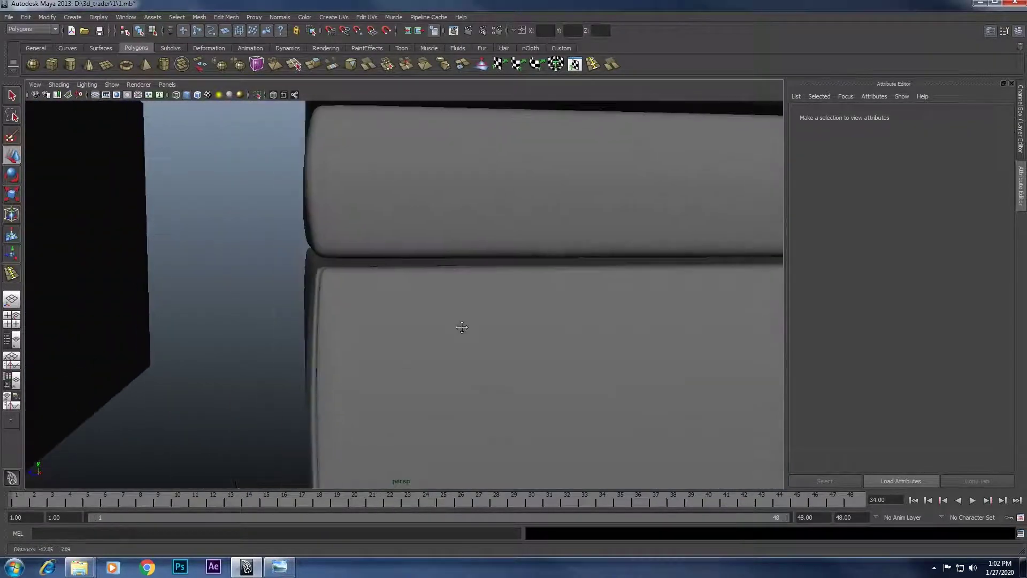
Check the reference photo, then show bottom box pCube13 as its unsmoothed cage.
left_click(280, 567)
scroll(845, 242, "up", 1)
scroll(860, 271, "down", 1)
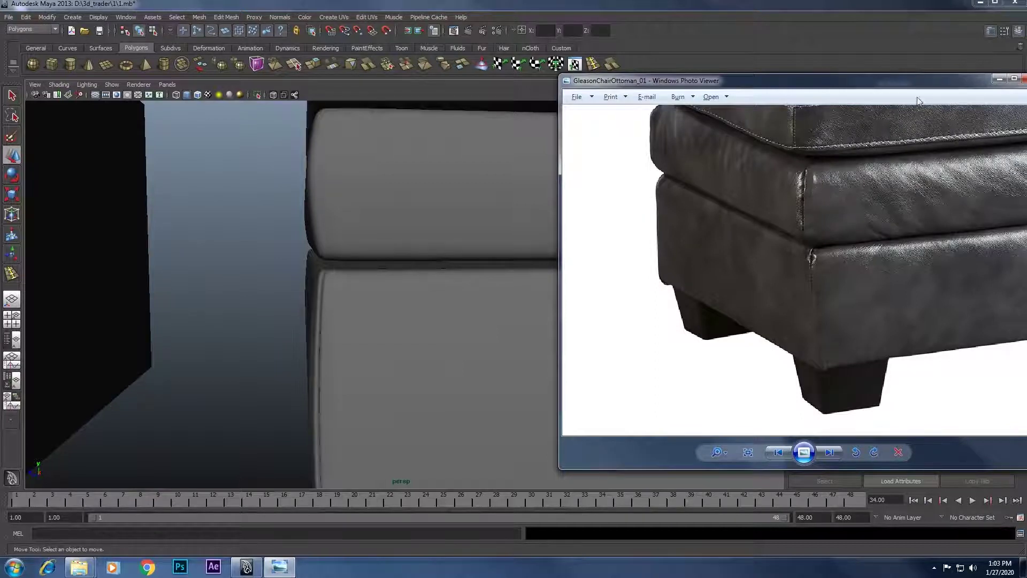
left_click(1000, 80)
left_click(481, 342)
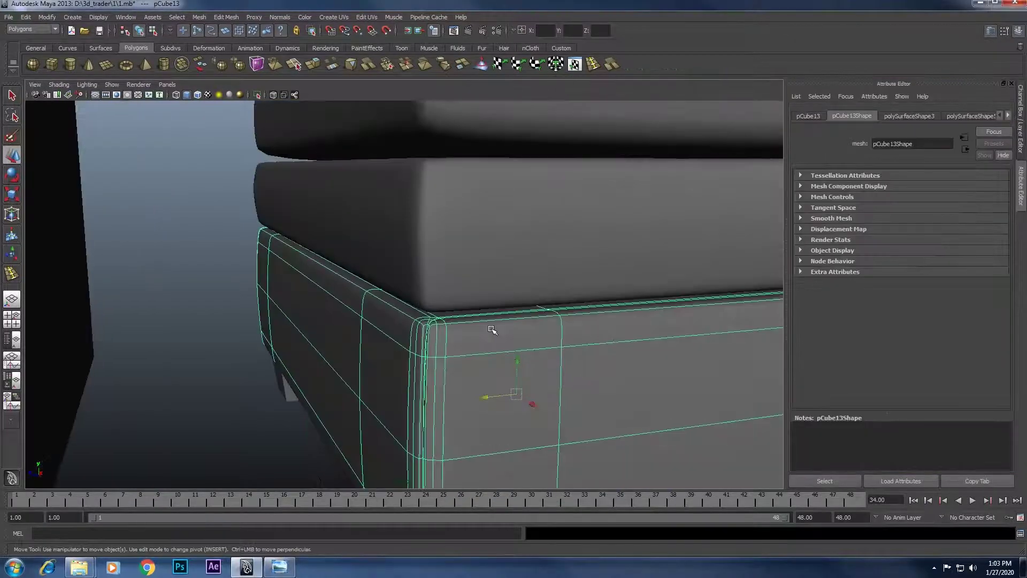
key("1")
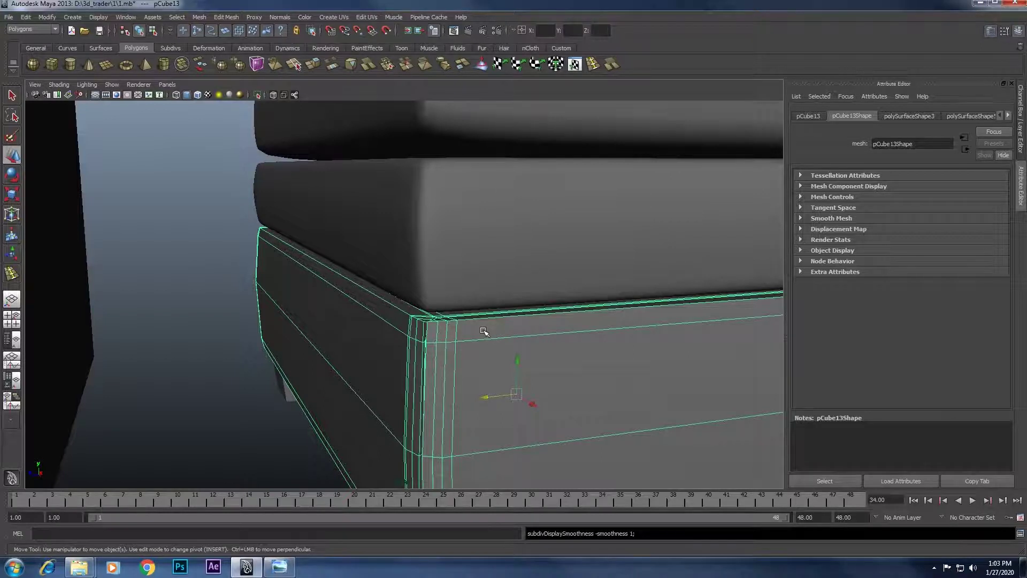
Isolate pCube13 and scale its top edge loop slightly outward to flare the rim.
left_click(257, 95)
scroll(442, 332, "up", 3)
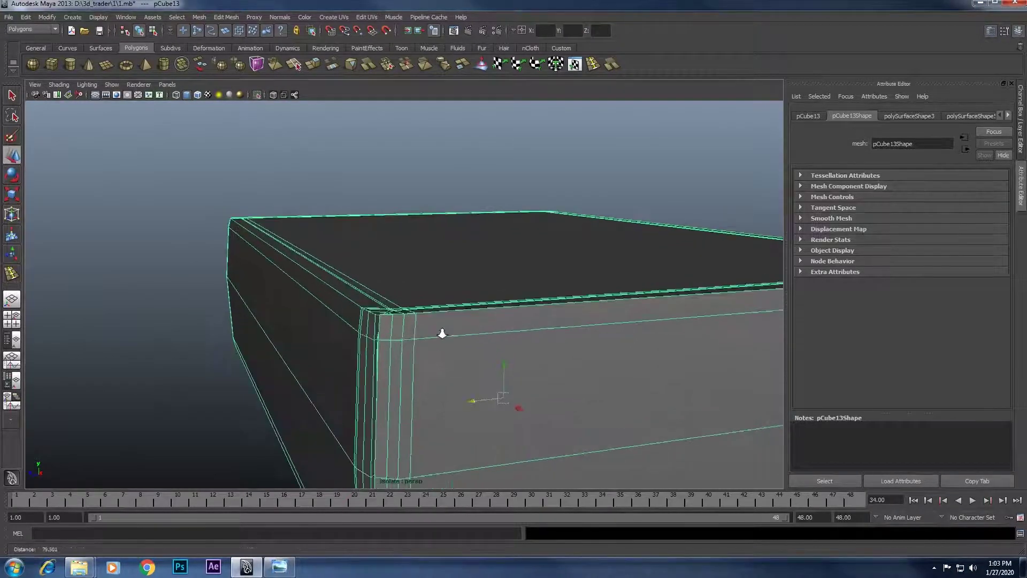
scroll(474, 350, "up", 3)
scroll(475, 350, "up", 1)
right_click_drag(439, 332, 436, 312)
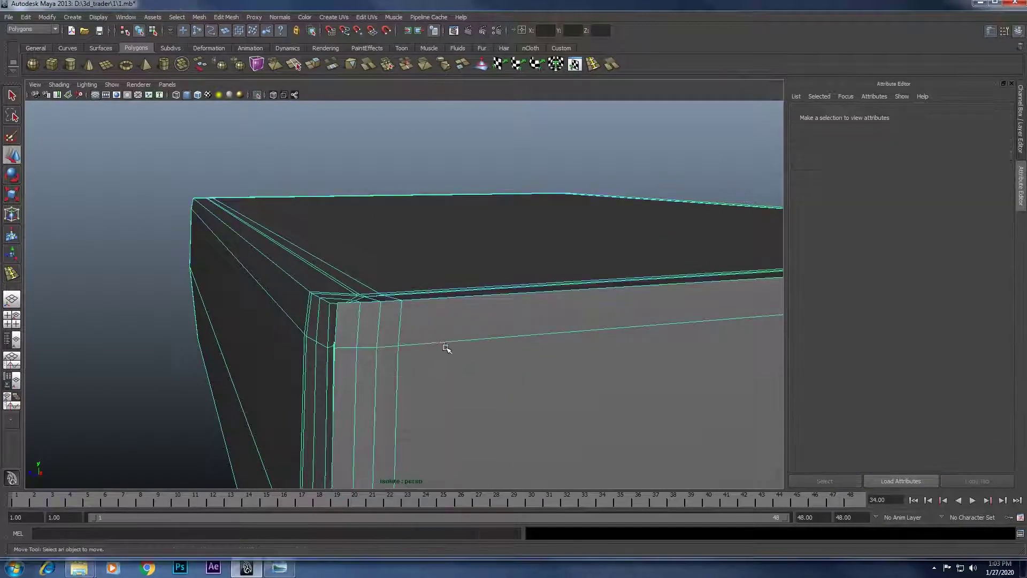
double_click(442, 342)
key("r")
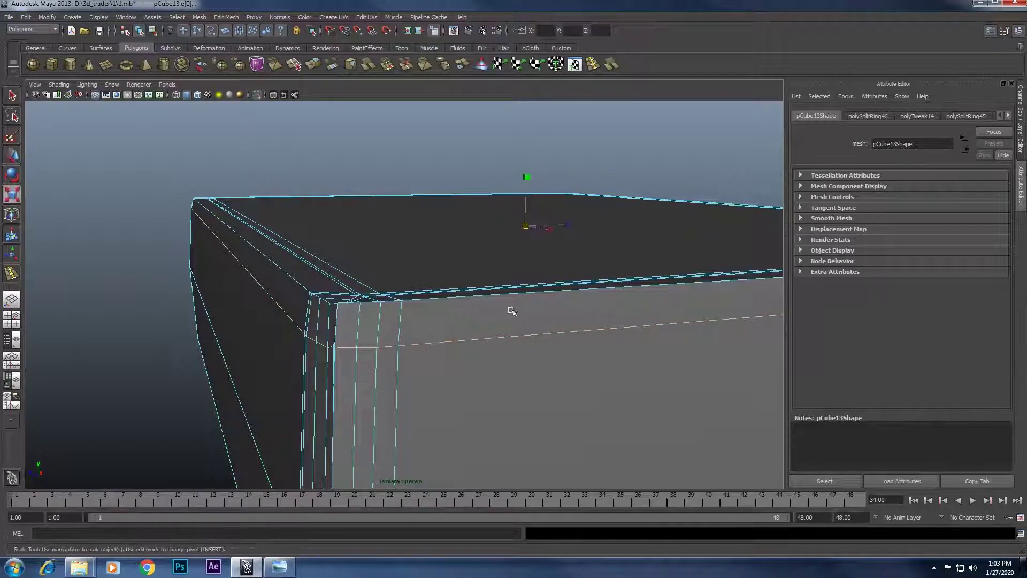
middle_click_drag(474, 262, 482, 258)
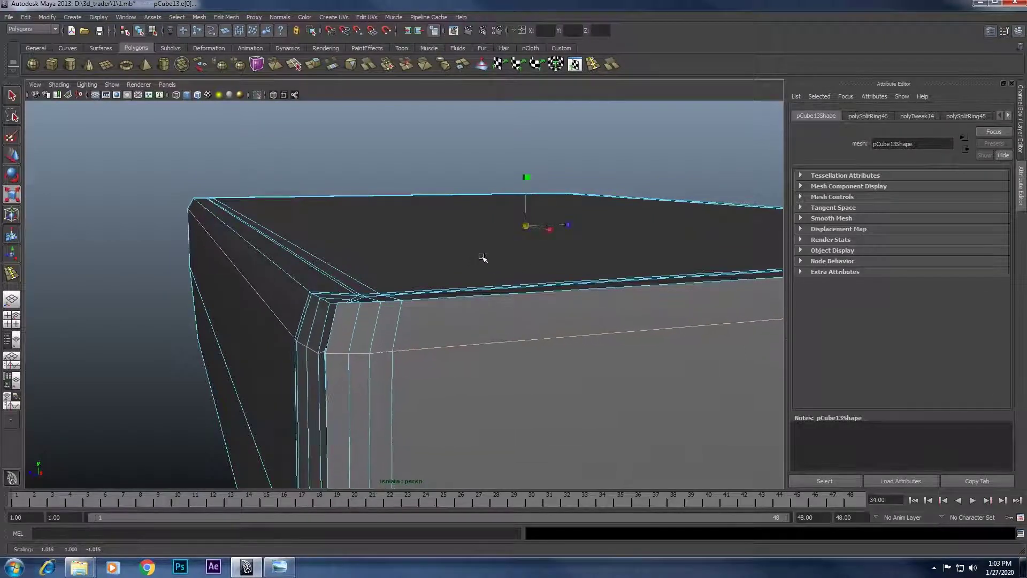
scroll(483, 257, "down", 3)
mouse_move(495, 282)
left_mouse_down("alt")
mouse_move(539, 305)
mouse_move(408, 333)
left_mouse_up("alt")
scroll(408, 336, "up", 3)
scroll(422, 333, "up", 2)
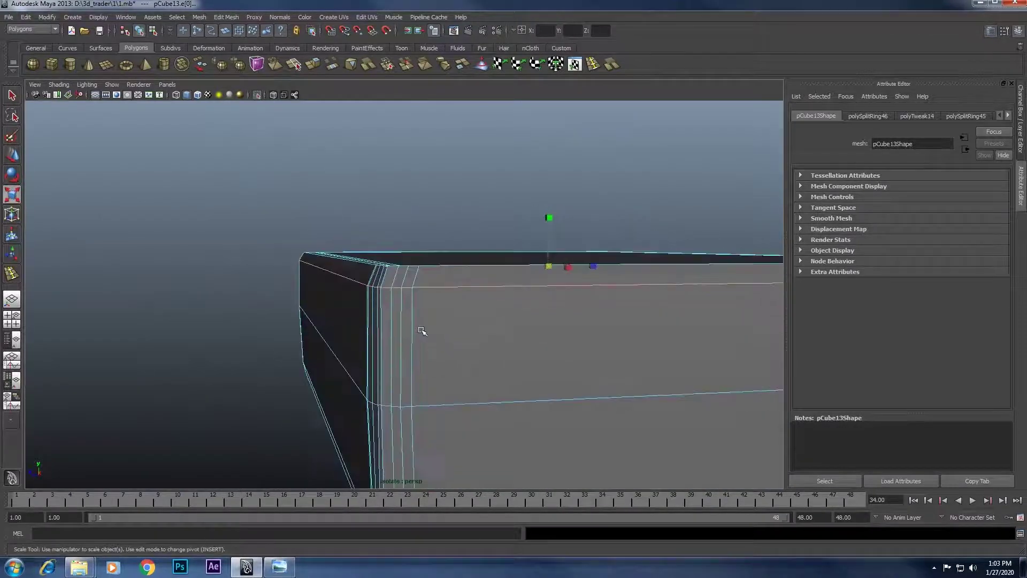
Insert edge loops near the bottom box's top and bottom, then preview it smoothed.
left_click(599, 63)
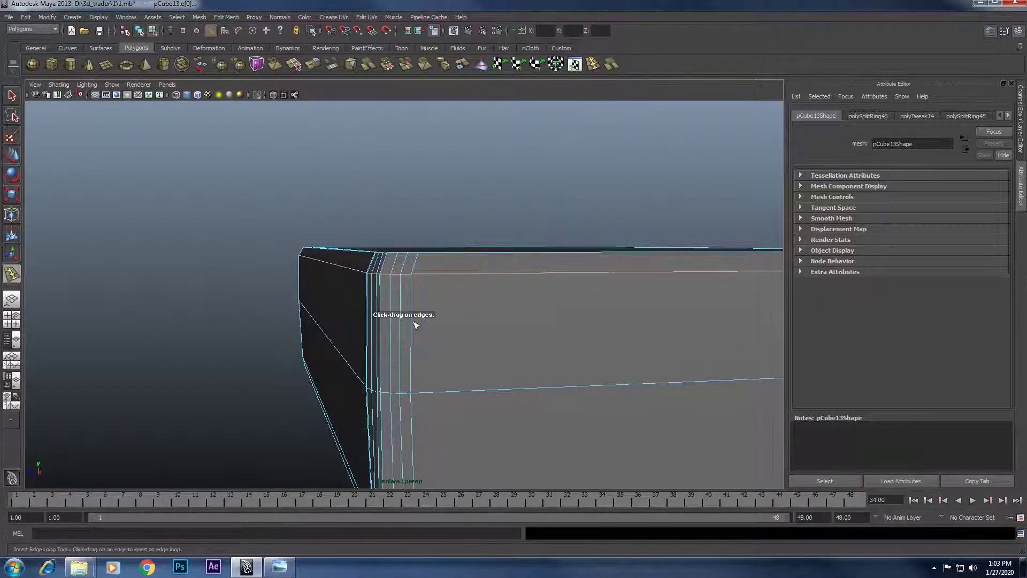
left_click(416, 317)
key("r")
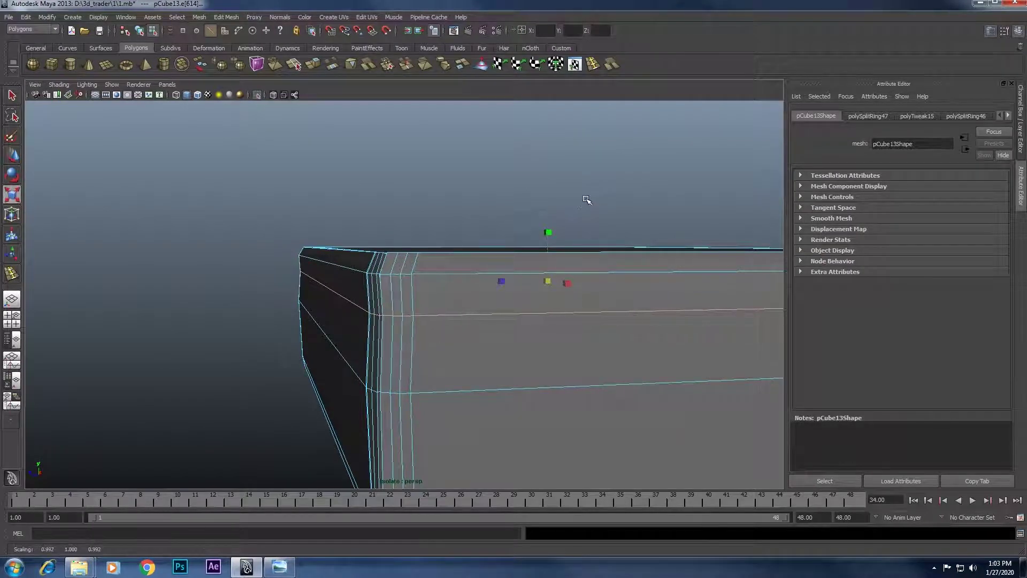
mouse_move(587, 199)
left_mouse_down("alt")
mouse_move(275, 286)
mouse_move(537, 141)
left_mouse_up("alt")
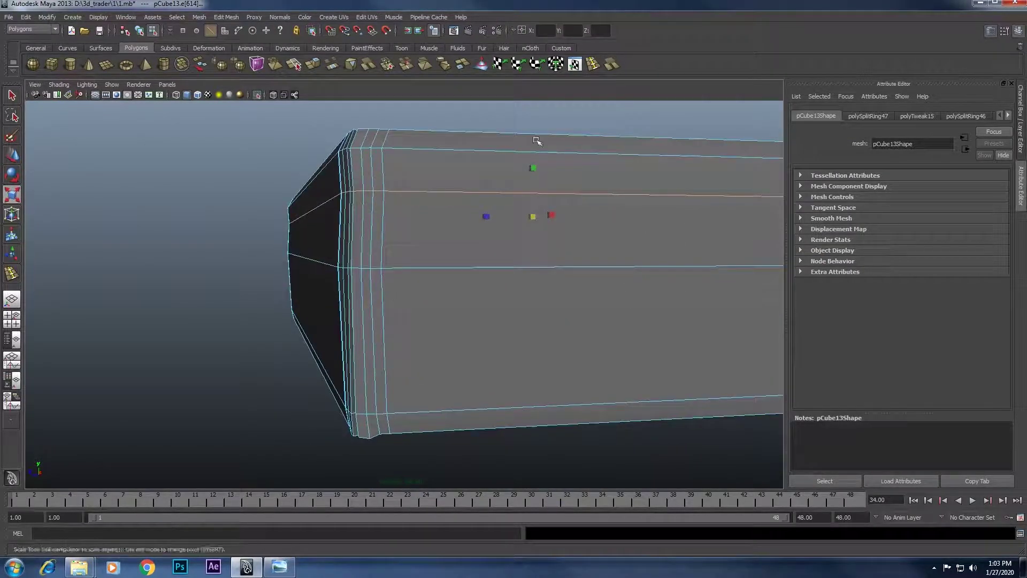
left_click(593, 65)
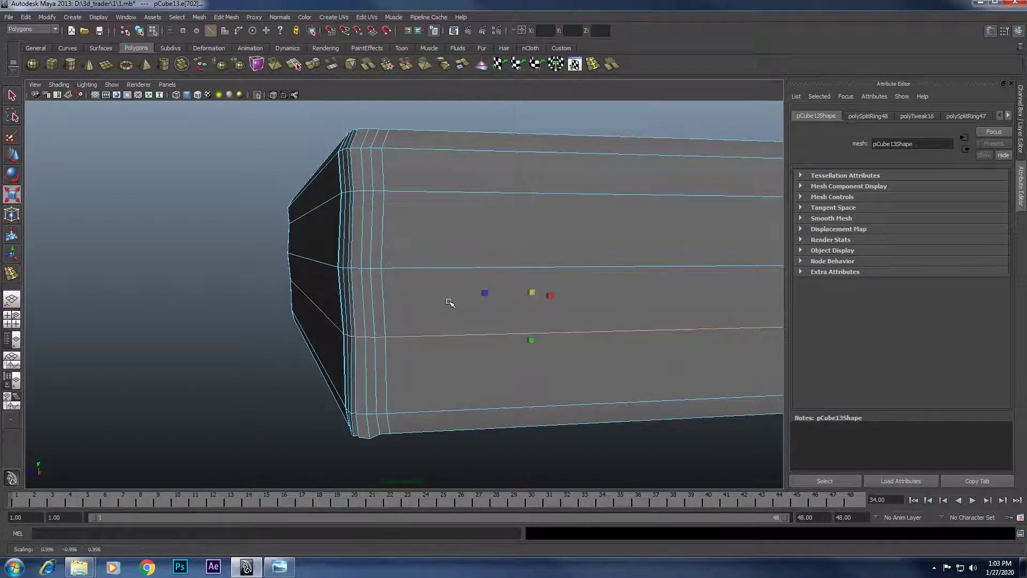
right_click_drag(390, 262, 435, 231)
key("f")
key("3")
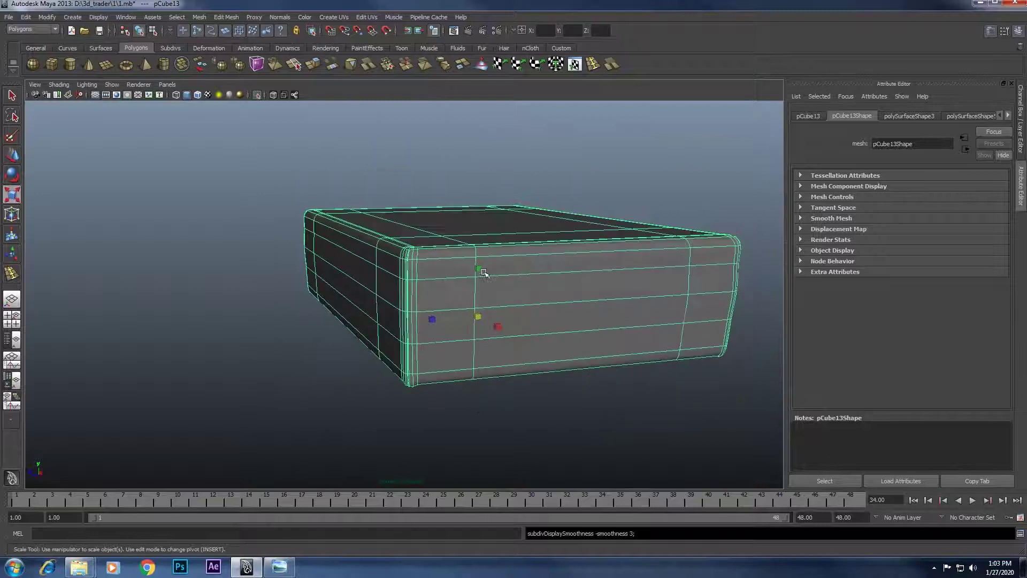
Deselect the box, turn off Isolate Select and inspect the smoothed ottoman.
left_click(629, 156)
mouse_move(629, 155)
left_mouse_down("alt")
mouse_move(572, 218)
mouse_move(615, 226)
mouse_move(595, 243)
mouse_move(466, 227)
left_mouse_up("alt")
key("r")
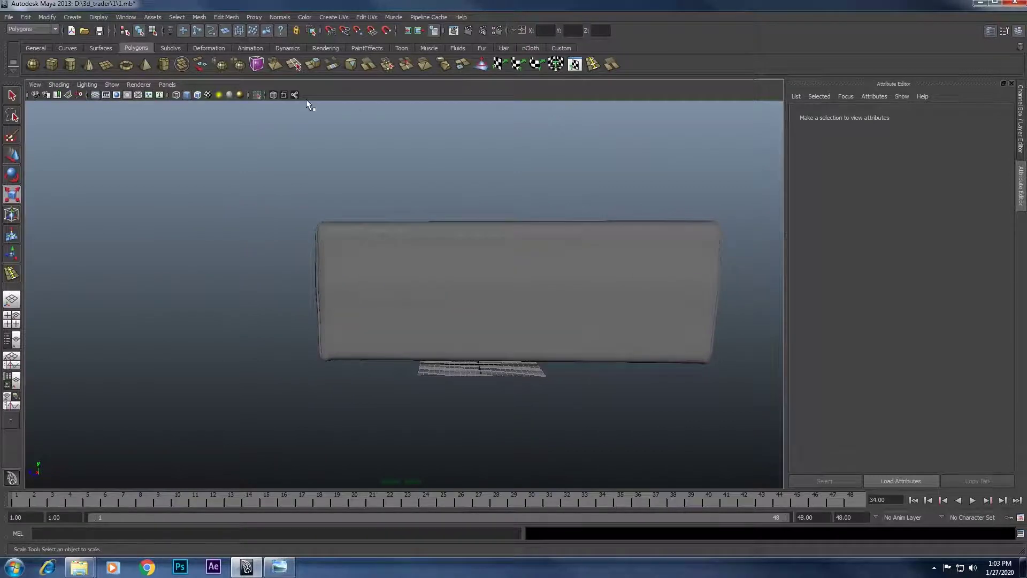
left_click(258, 95)
mouse_move(408, 265)
left_mouse_down("alt")
mouse_move(459, 321)
mouse_move(443, 285)
mouse_move(378, 294)
mouse_move(514, 313)
left_mouse_up("alt")
scroll(289, 276, "up", 5)
scroll(289, 276, "down", 5)
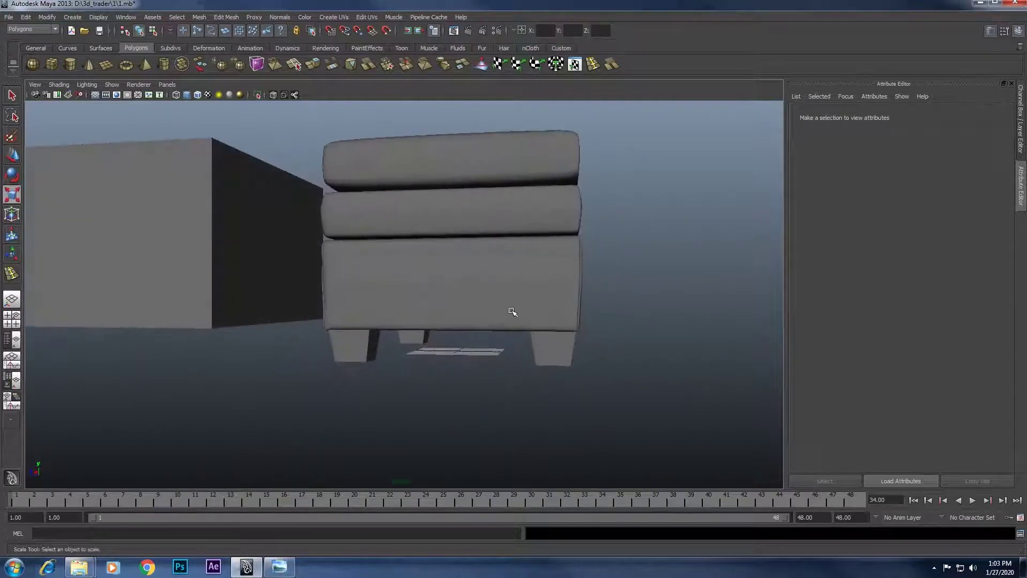
scroll(604, 292, "up", 5)
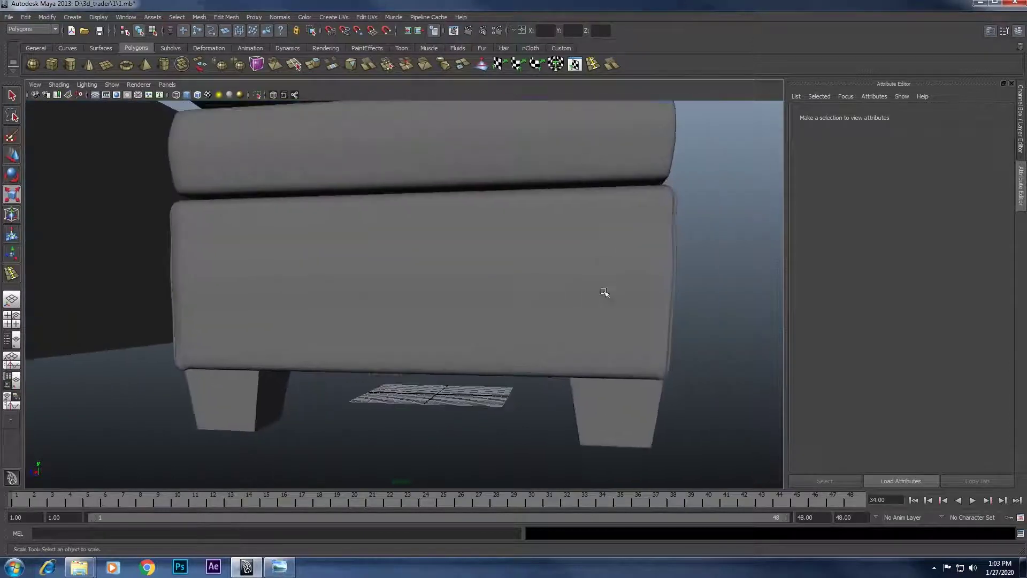
Orbit around the whole ottoman and bring up the reference photo.
left_click_drag(709, 315, 500, 318, "alt")
scroll(534, 314, "up", 3)
key("r")
scroll(499, 319, "up", 3)
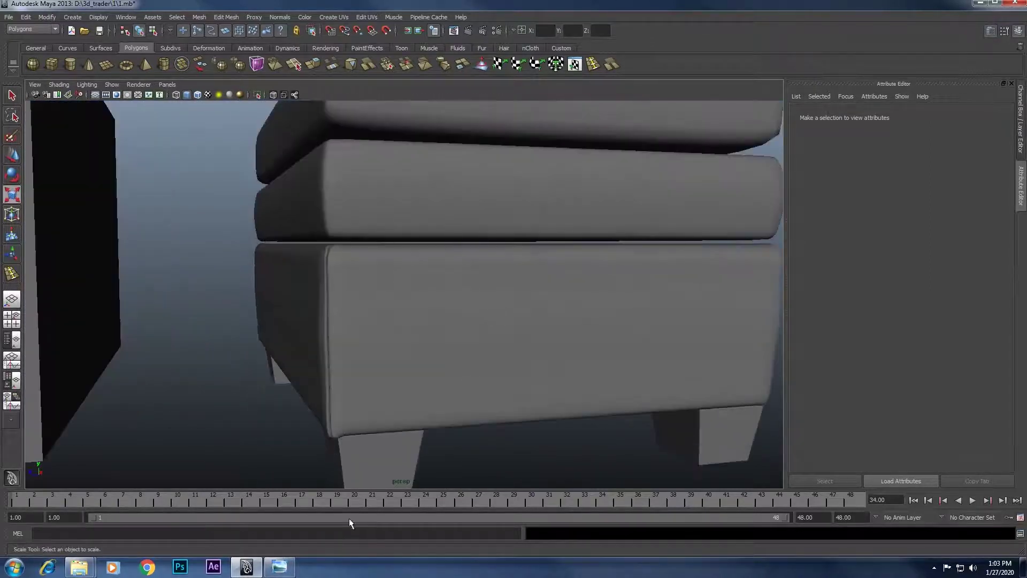
left_click(280, 567)
Zoom and pan the reference photo across the top cushion, front, top corner and feet.
left_click_drag(738, 229, 650, 368)
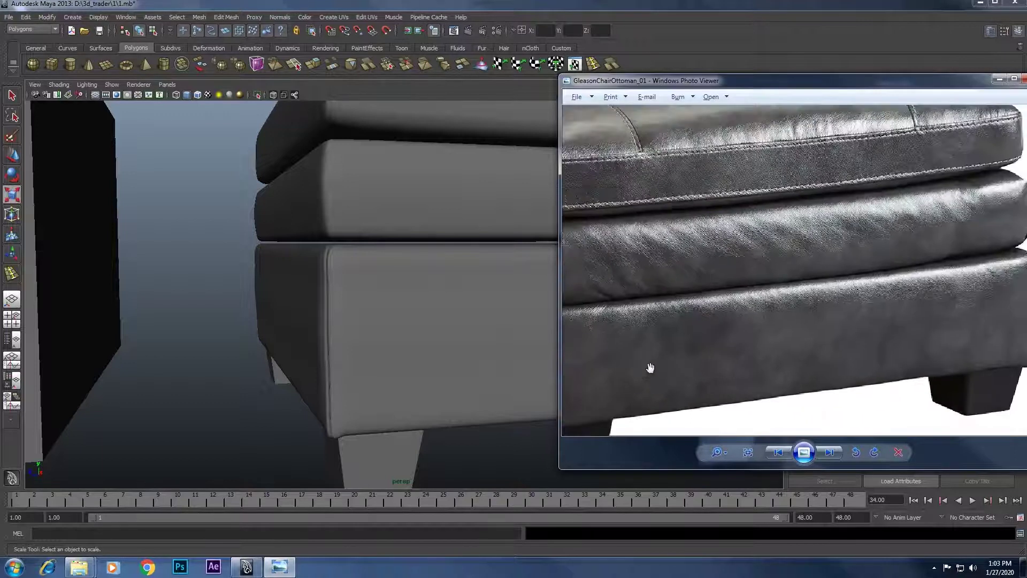
scroll(656, 363, "down", 2)
scroll(650, 249, "up", 2)
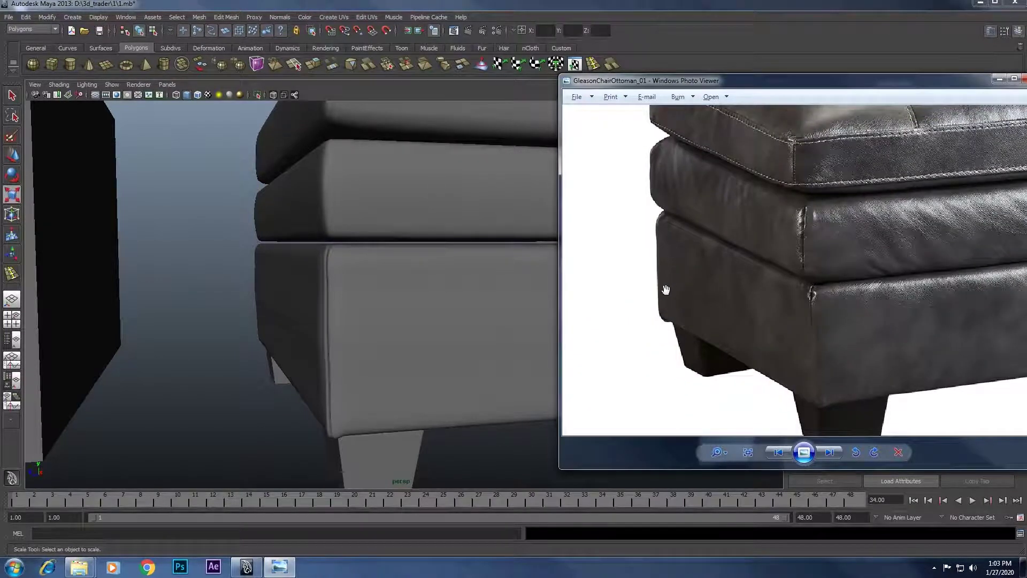
scroll(756, 321, "up", 1)
scroll(745, 328, "up", 1)
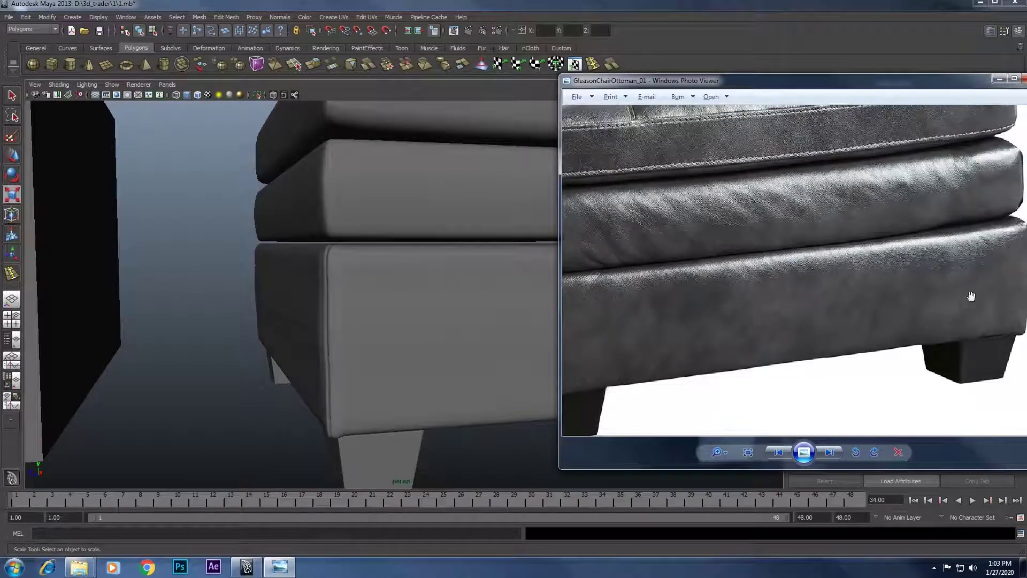
mouse_move(733, 307)
left_mouse_down()
mouse_move(820, 326)
mouse_move(840, 356)
left_mouse_up()
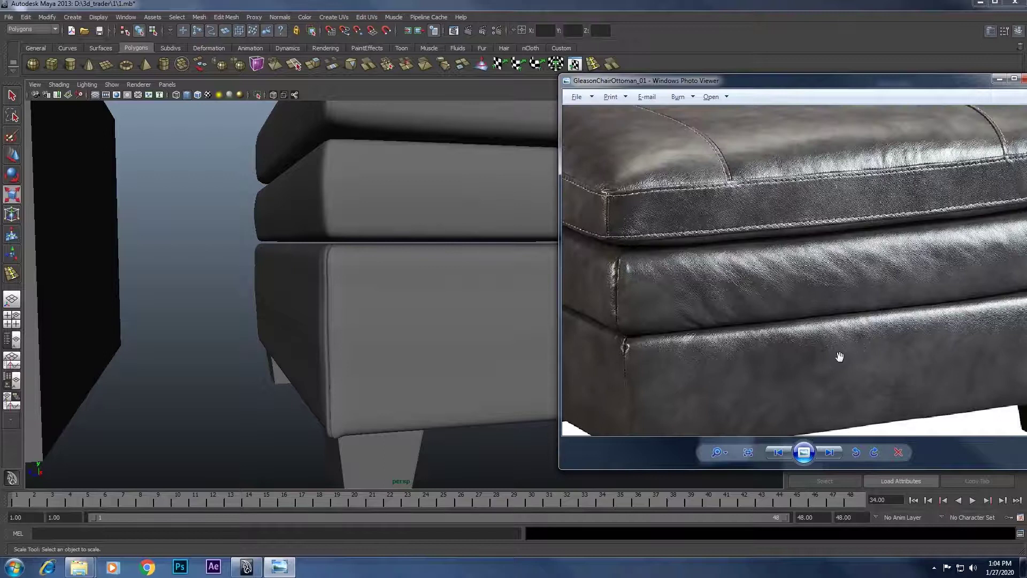
left_click_drag(821, 305, 854, 323)
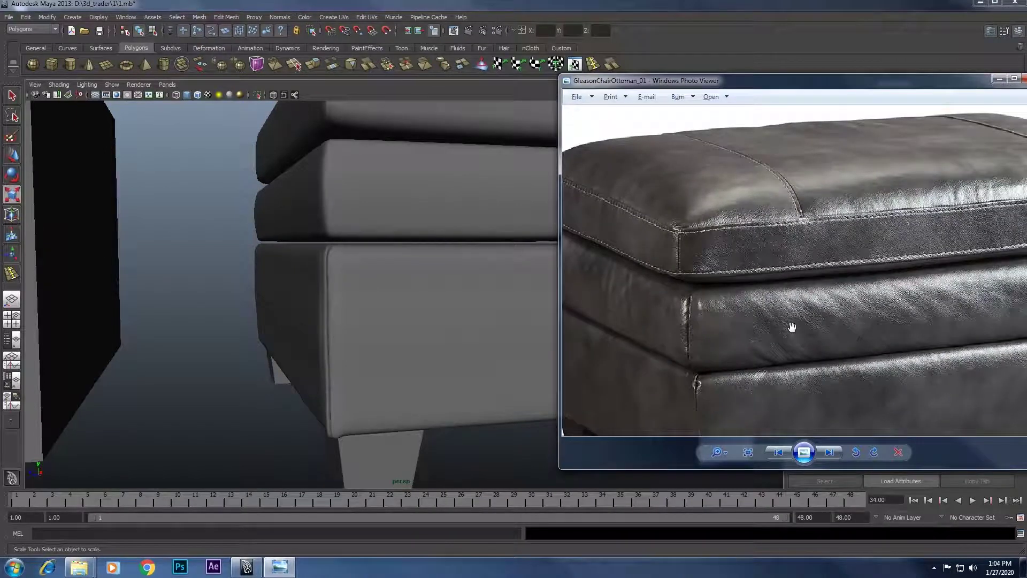
mouse_move(792, 327)
left_mouse_down()
mouse_move(825, 257)
mouse_move(797, 295)
mouse_move(814, 323)
left_mouse_up()
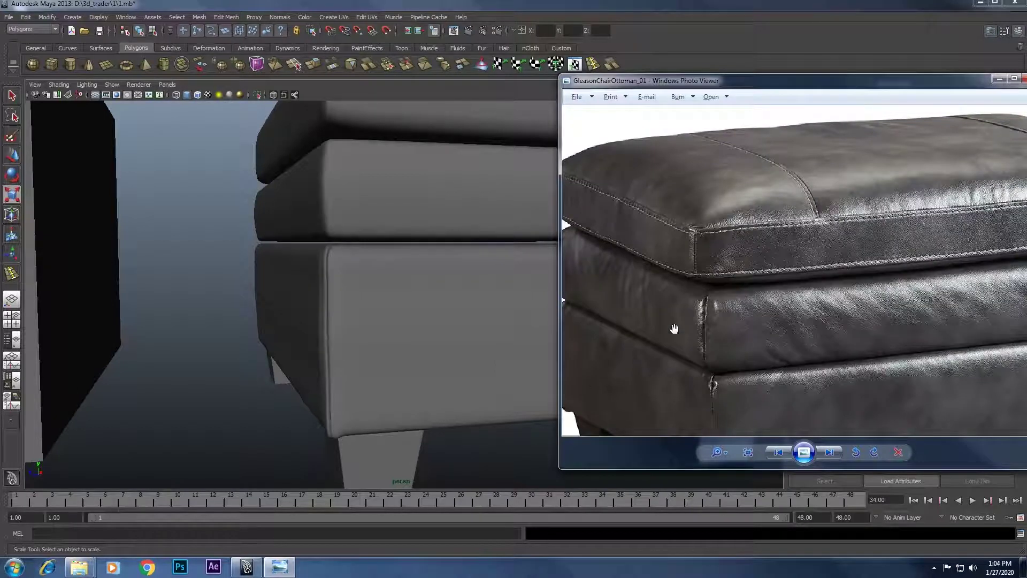
Check the ottoman's base in Maya, then pan the reference photo to the lower body and legs.
left_click(418, 269)
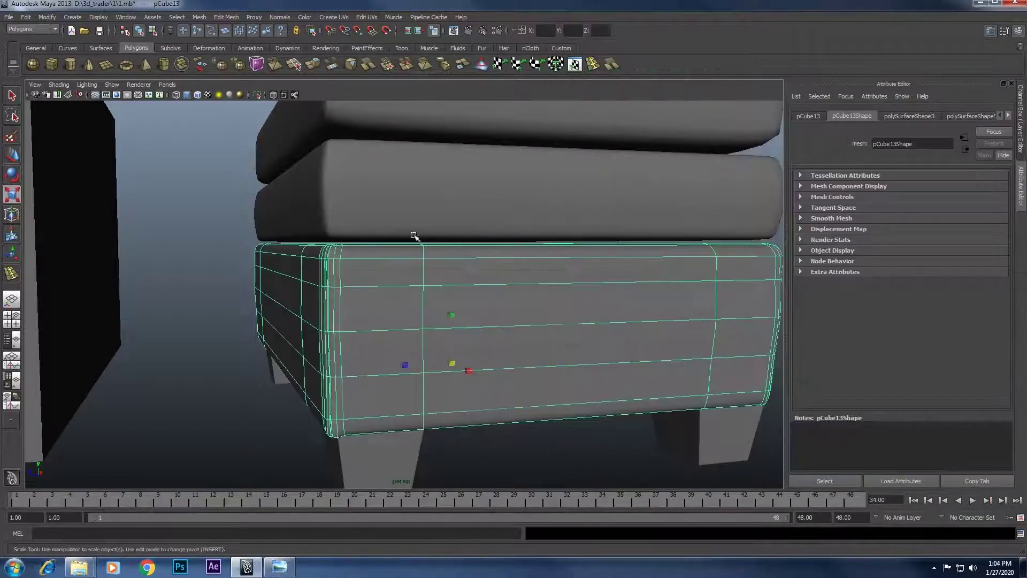
left_click(412, 236)
right_click_drag(367, 275, 289, 302, "alt")
left_click(291, 260)
right_click_drag(291, 259, 412, 270, "alt")
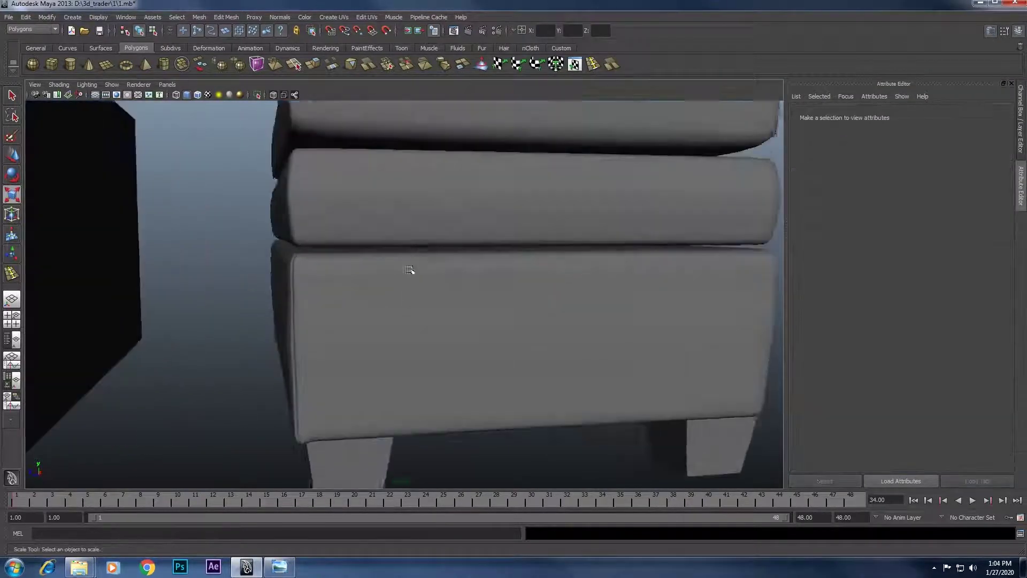
left_click(279, 567)
left_click_drag(723, 383, 739, 282)
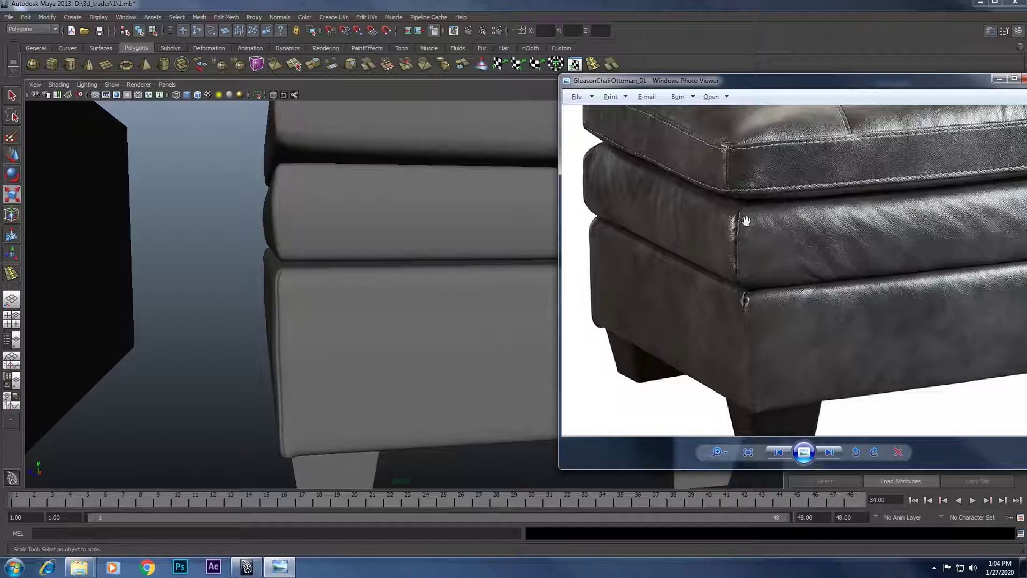
Zoom into the reference photo, minimize Photo Viewer and orbit back toward the ottoman in Maya.
scroll(734, 311, "up", 1)
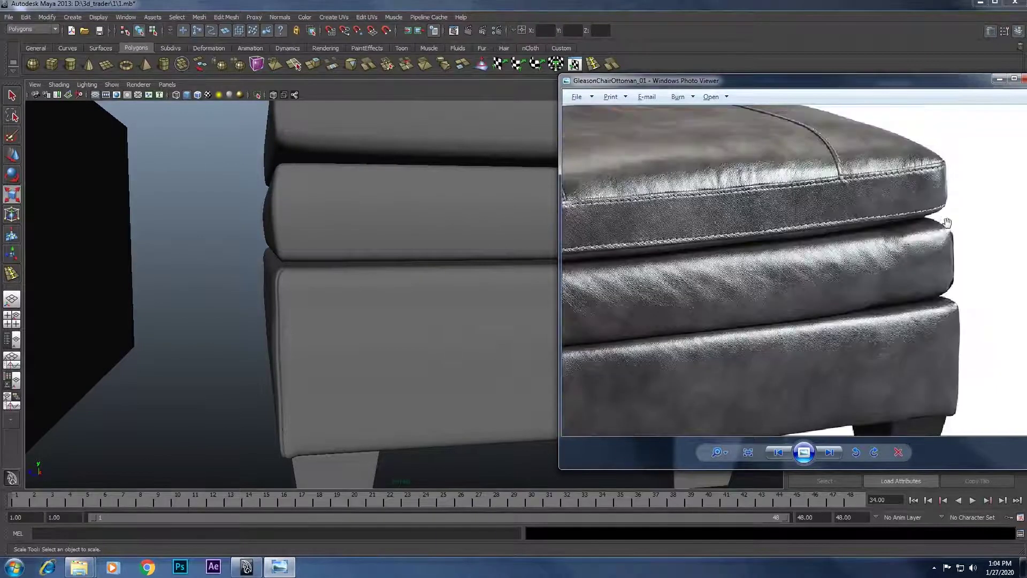
scroll(946, 223, "up", 1)
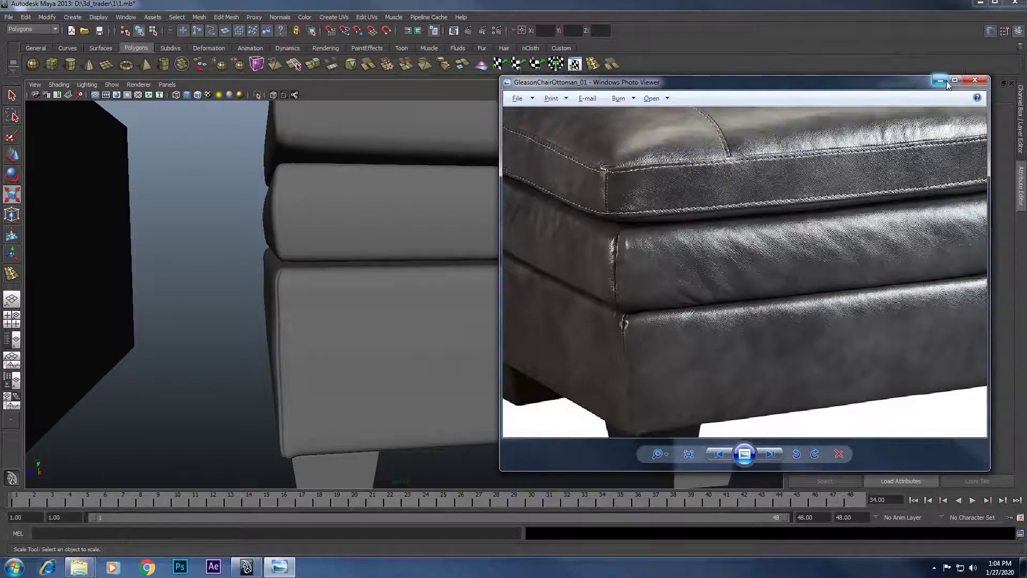
left_click(999, 79)
left_click_drag(525, 223, 752, 519, "alt")
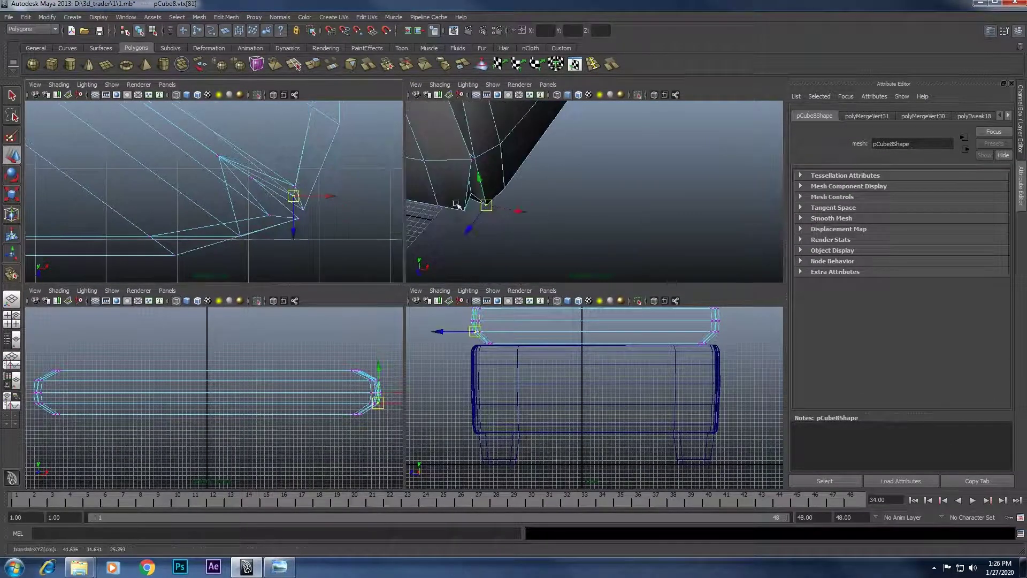
Drag pCube8's corner vertices up and outward to clean up the notched cushion corner.
right_click(496, 221)
left_click(435, 190)
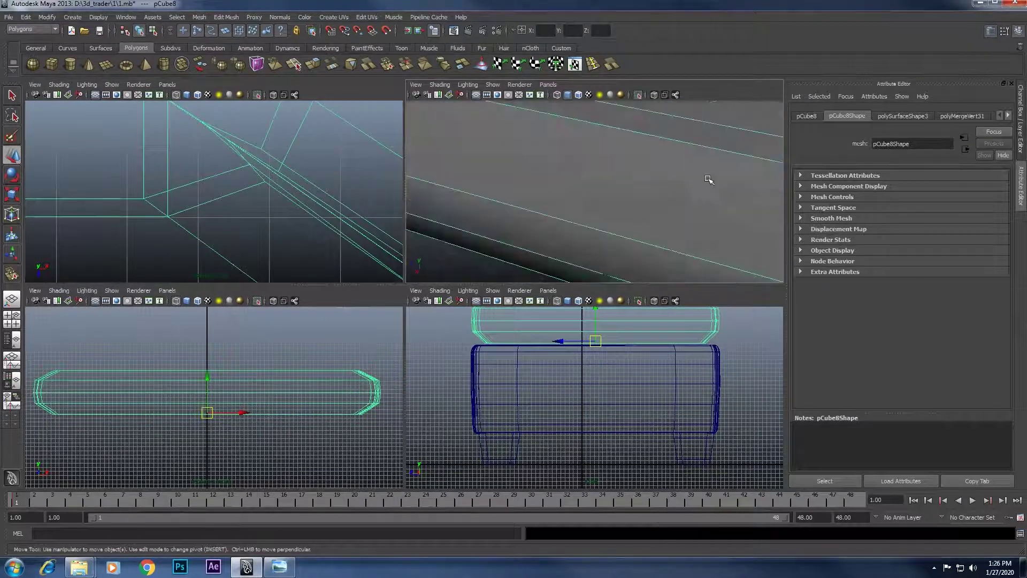
double_click(12, 119)
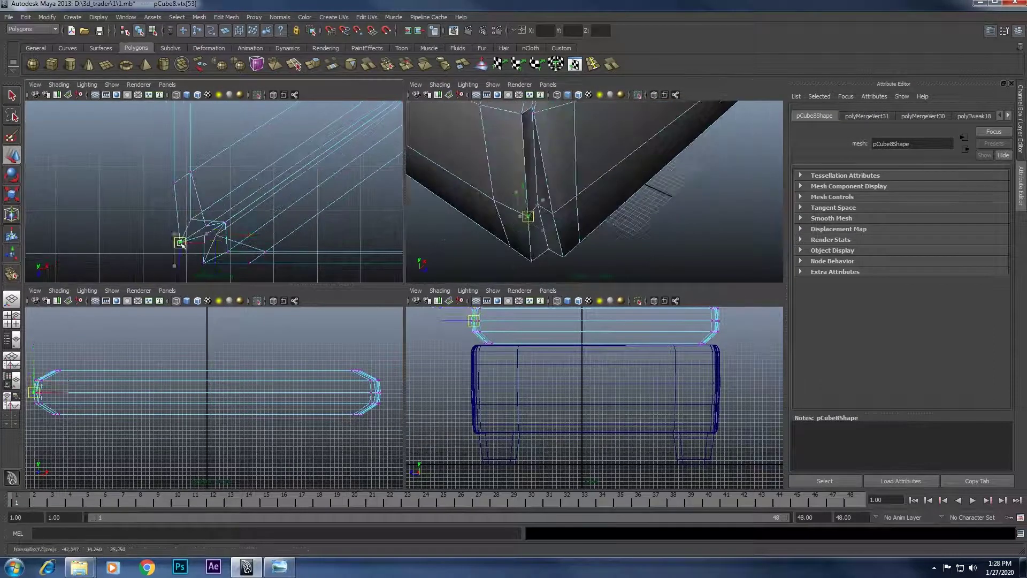
mouse_move(577, 193)
left_mouse_down("alt")
mouse_move(541, 178)
mouse_move(609, 155)
left_mouse_up("alt")
key("F8")
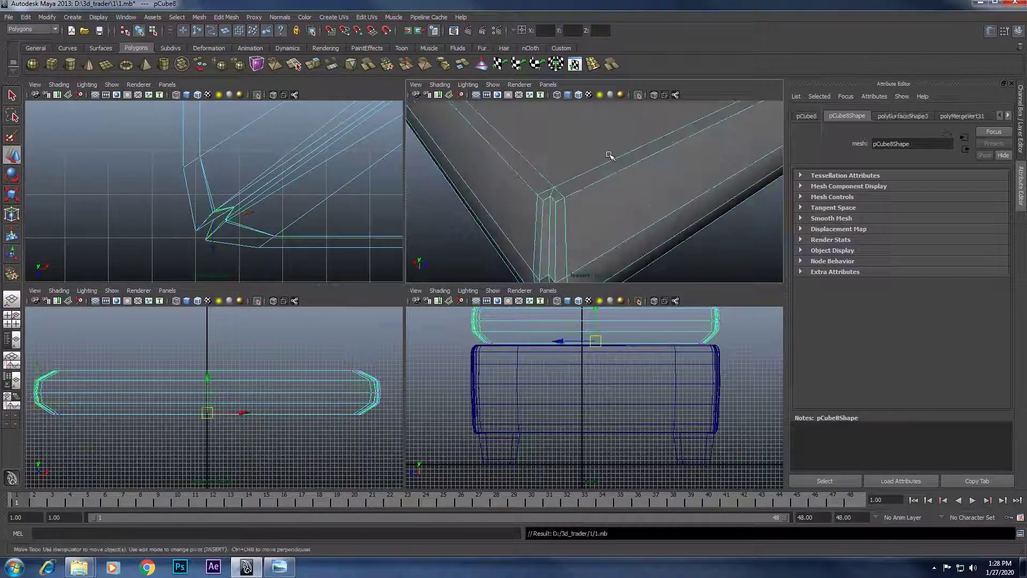
middle_click_drag(209, 250, 226, 241)
left_click_drag(535, 214, 482, 221, "alt")
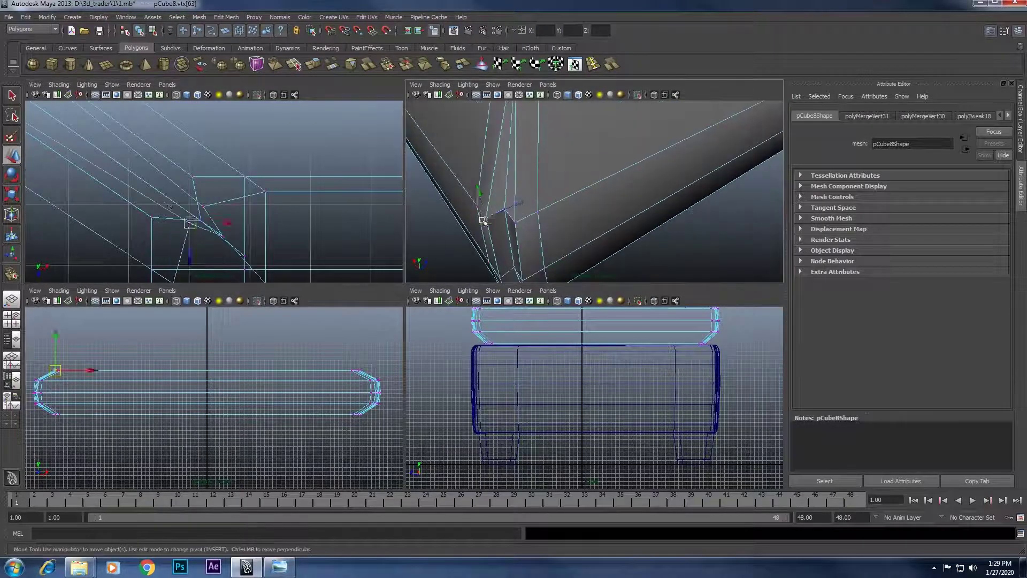
middle_click_drag(508, 219, 511, 182, "alt")
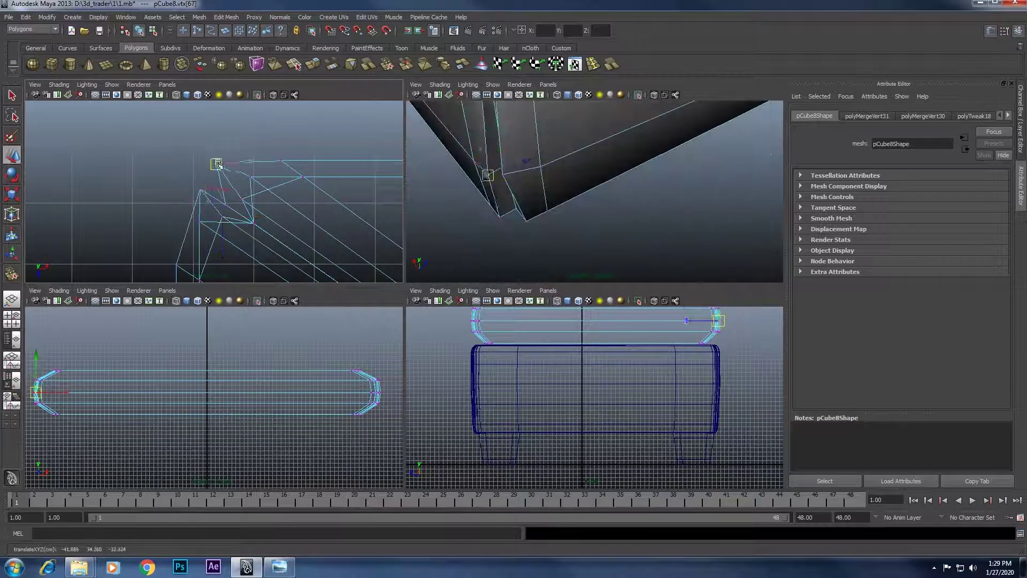
key("F8")
Insert edge loops close to the middle cushion's corners.
key("space")
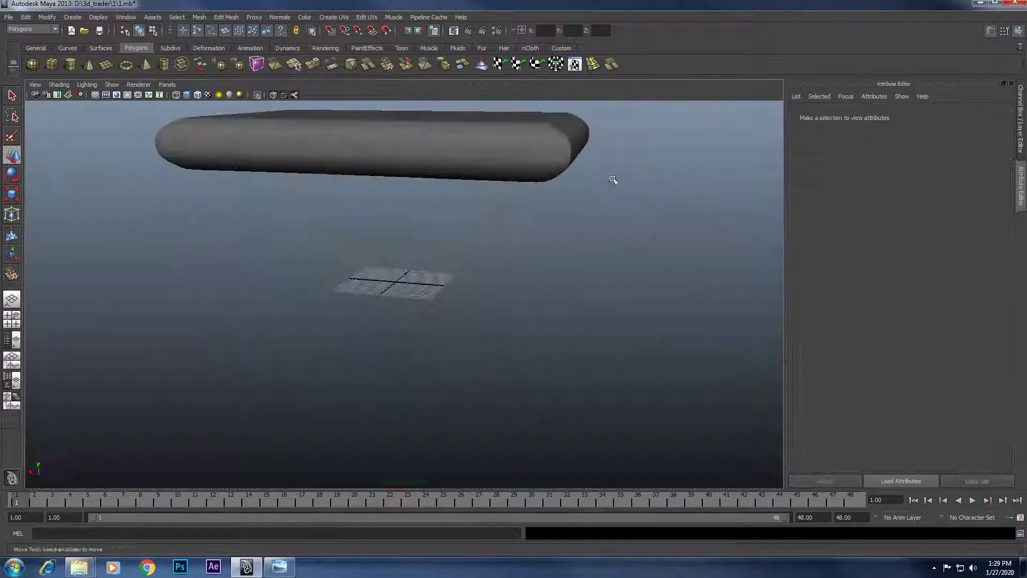
mouse_move(612, 177)
left_mouse_down("alt")
mouse_move(589, 237)
mouse_move(523, 309)
mouse_move(493, 211)
mouse_move(484, 246)
left_mouse_up("alt")
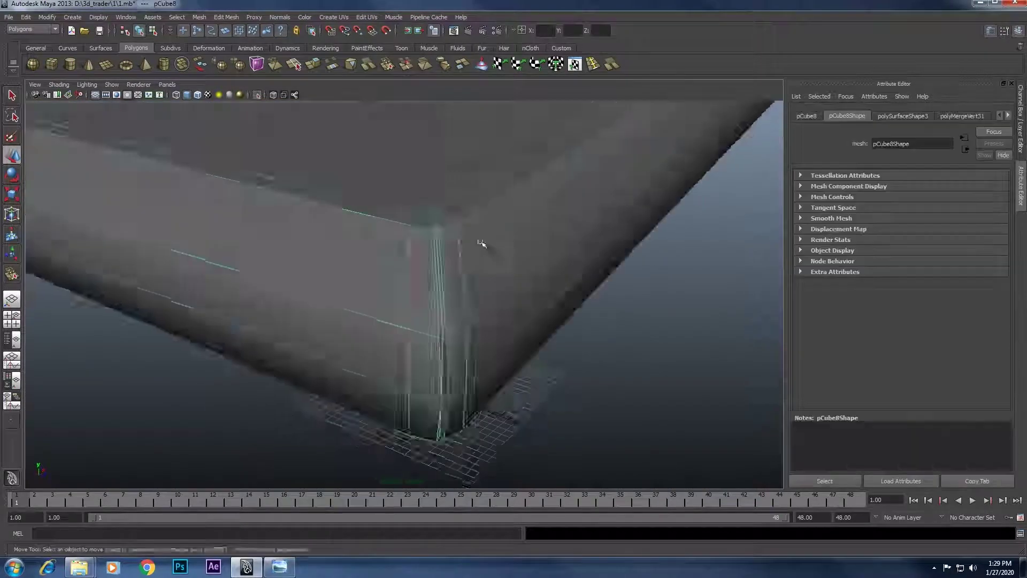
right_click_drag(484, 245, 344, 286, "alt")
key("y")
right_click_drag(329, 331, 450, 294, "alt")
mouse_move(449, 294)
left_mouse_down("alt")
mouse_move(380, 310)
mouse_move(383, 172)
mouse_move(527, 240)
mouse_move(413, 332)
mouse_move(435, 288)
mouse_move(424, 309)
mouse_move(722, 291)
left_mouse_up("alt")
left_click(415, 303)
left_click(413, 332)
Select the middle cushion's top-corner vertices for scaling, then return to object mode.
key("w")
scroll(363, 245, "down", 5)
left_click_drag(363, 245, 439, 291, "alt")
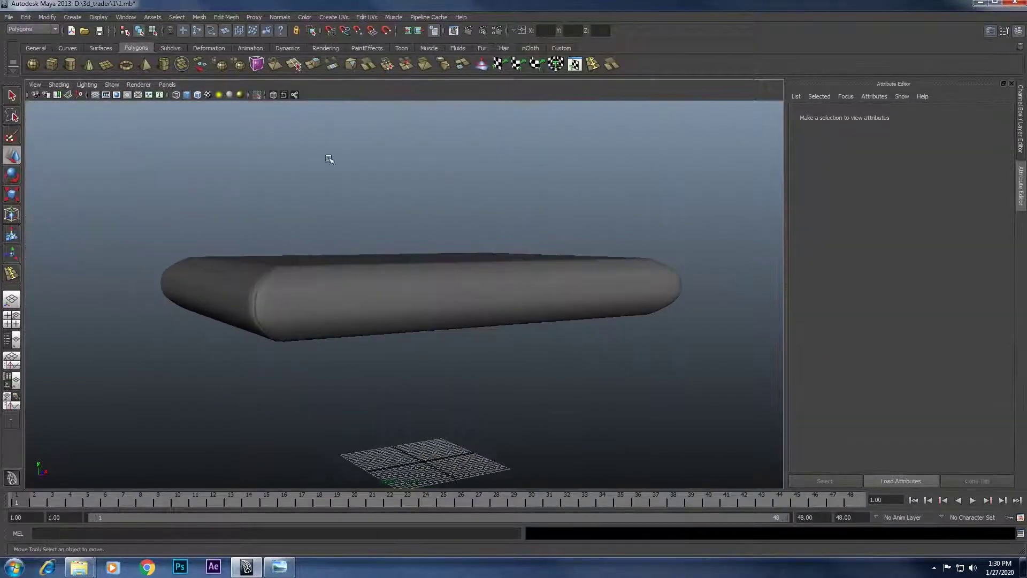
left_click_drag(329, 159, 344, 286, "alt")
scroll(344, 287, "up", 3)
left_click(362, 293)
key("space")
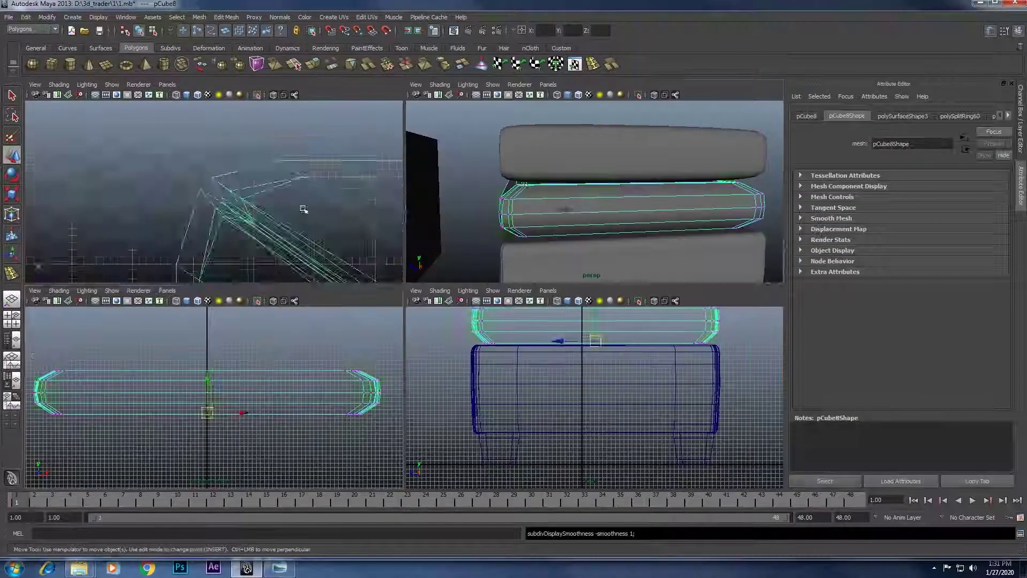
left_click_drag(32, 361, 55, 415)
key("r")
key("F8")
Turn off the cushion's smooth preview and inspect the unsmoothed ottoman in perspective.
scroll(567, 220, "down", 3)
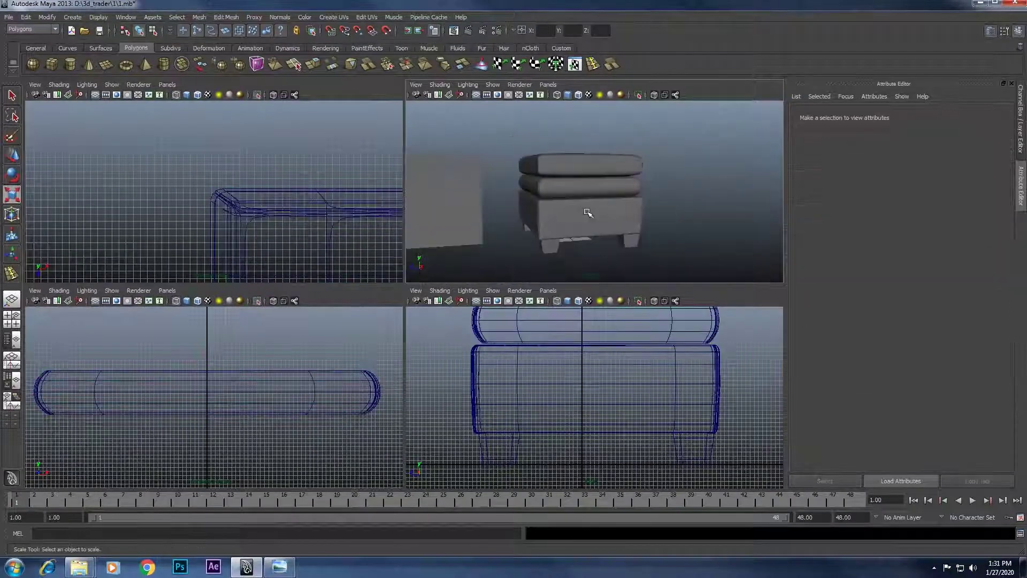
key("space")
left_click_drag(584, 214, 385, 282, "alt")
key("space")
key("1")
key("space")
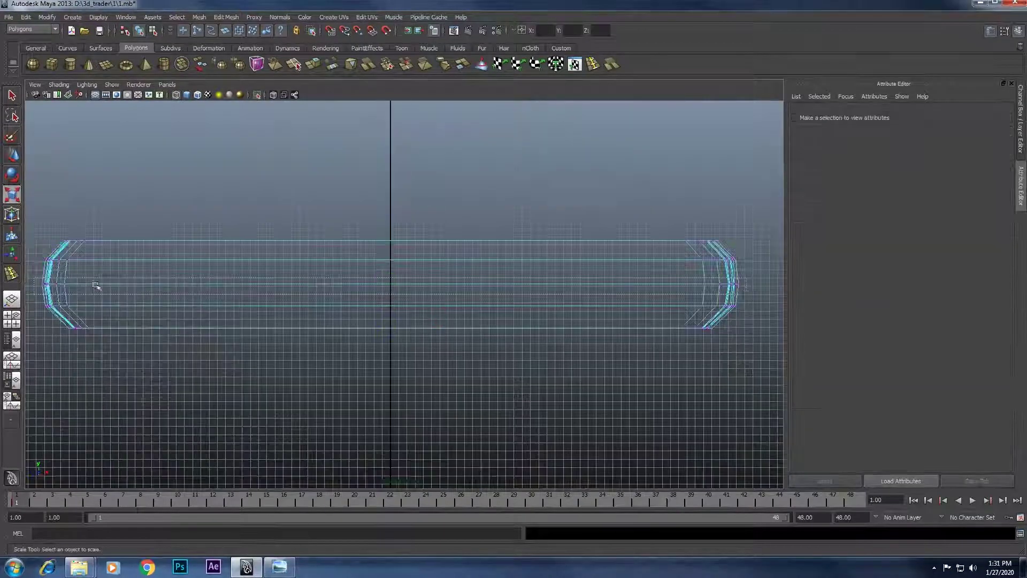
key("space")
key("space")
left_click(695, 134)
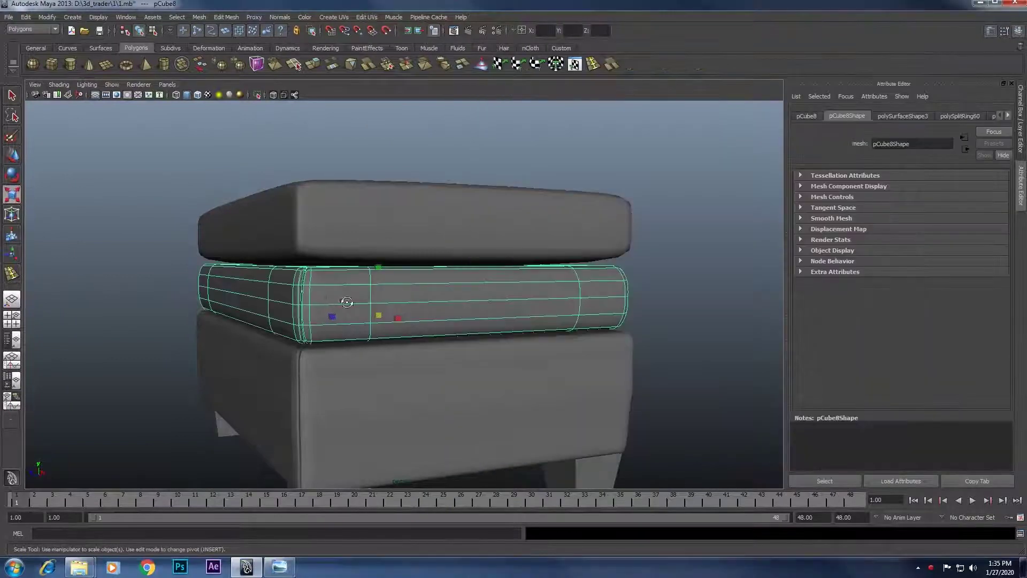
left_click_drag(347, 302, 371, 343, "alt")
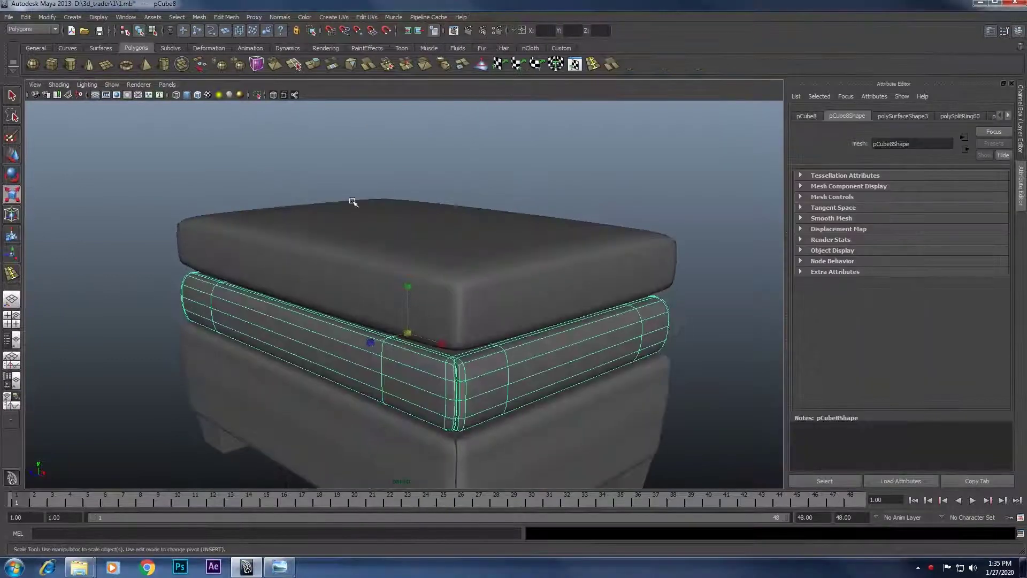
left_click_drag(403, 298, 496, 321, "alt")
scroll(482, 300, "up", 3)
left_click(483, 300)
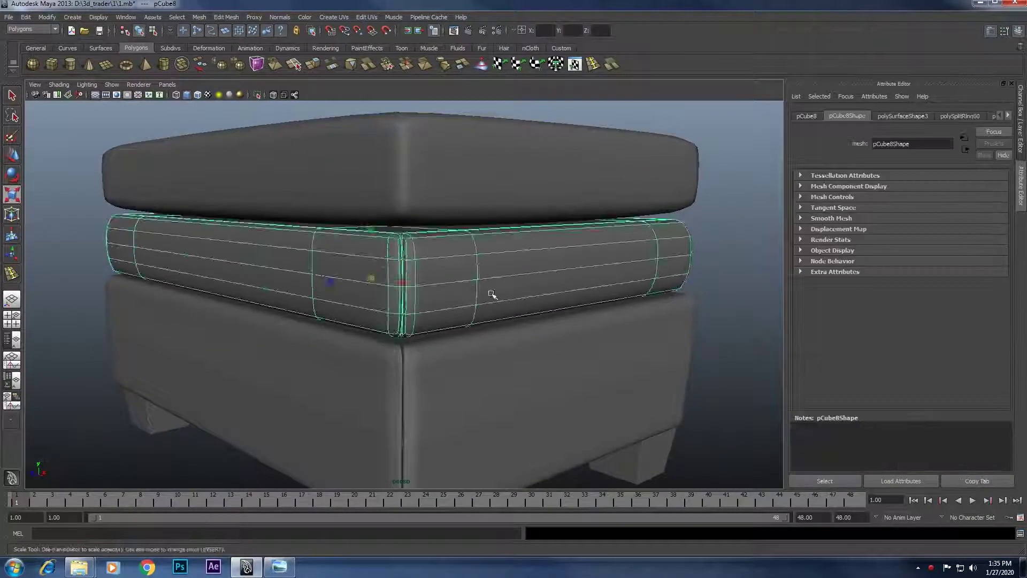
scroll(588, 289, "down", 3)
left_click(678, 282)
scroll(580, 282, "down", 2)
Compare the cushion's corners with the reference photo, then reselect the middle cushion.
left_click(279, 566)
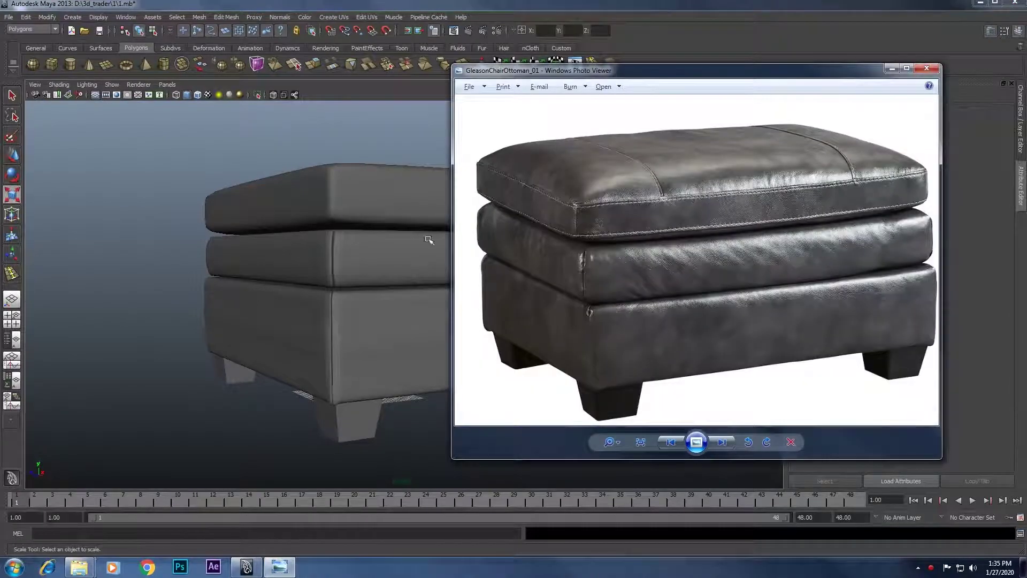
left_click_drag(927, 257, 852, 272)
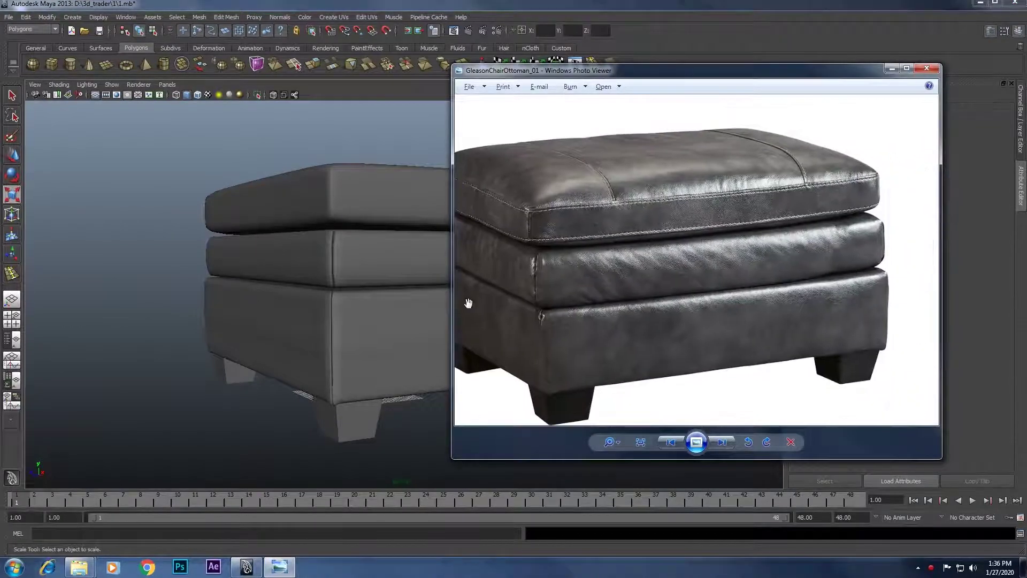
scroll(468, 303, "up", 3)
left_click_drag(564, 293, 773, 345)
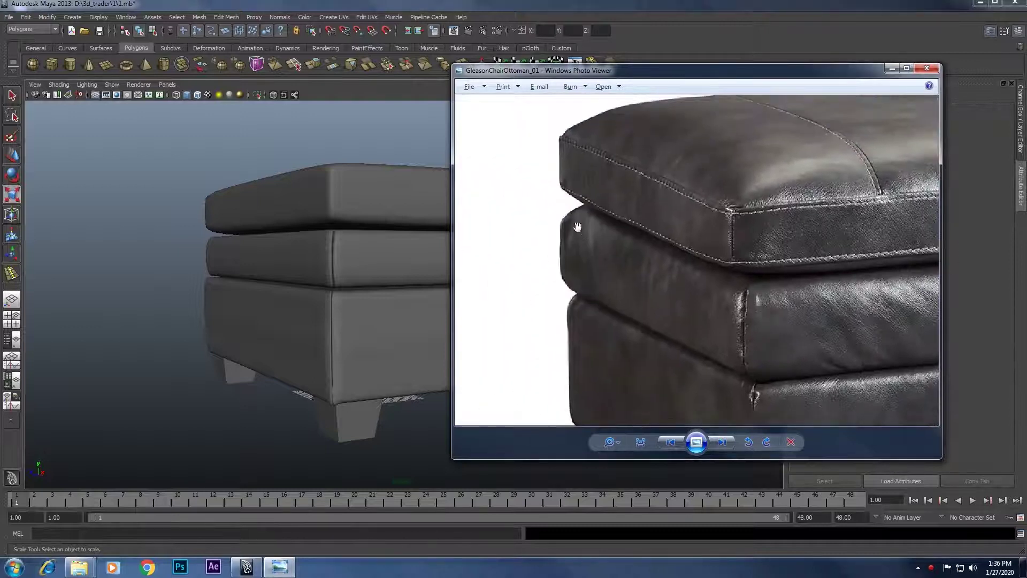
left_click(265, 252)
Select vertices at both ends and the top corner of the middle cushion.
scroll(320, 278, "up", 3)
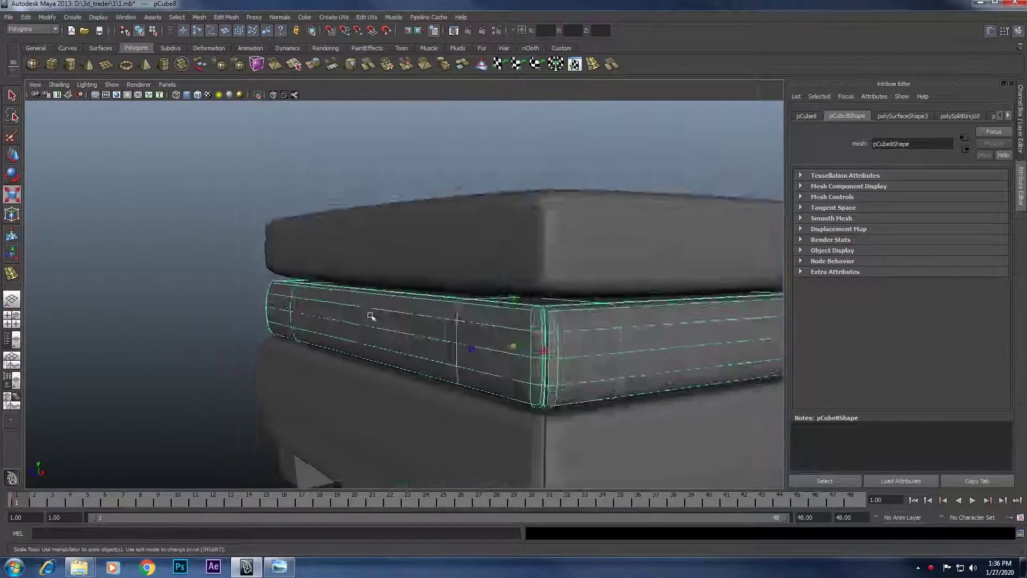
scroll(369, 310, "up", 3)
scroll(321, 310, "up", 2)
right_click_drag(286, 301, 266, 300)
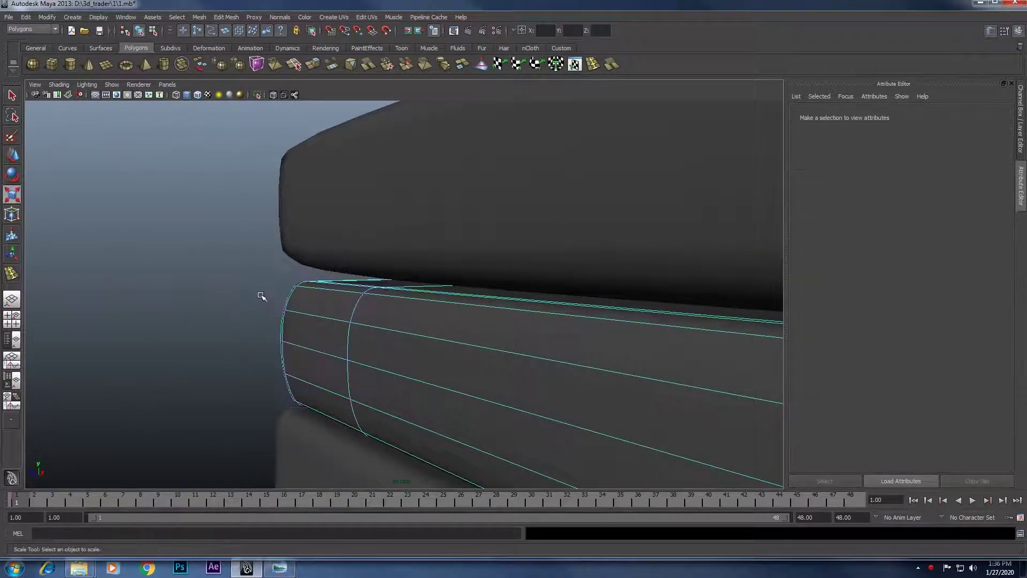
left_click(287, 305)
mouse_move(298, 313)
left_mouse_down("alt")
mouse_move(386, 331)
mouse_move(321, 417)
left_mouse_up("alt")
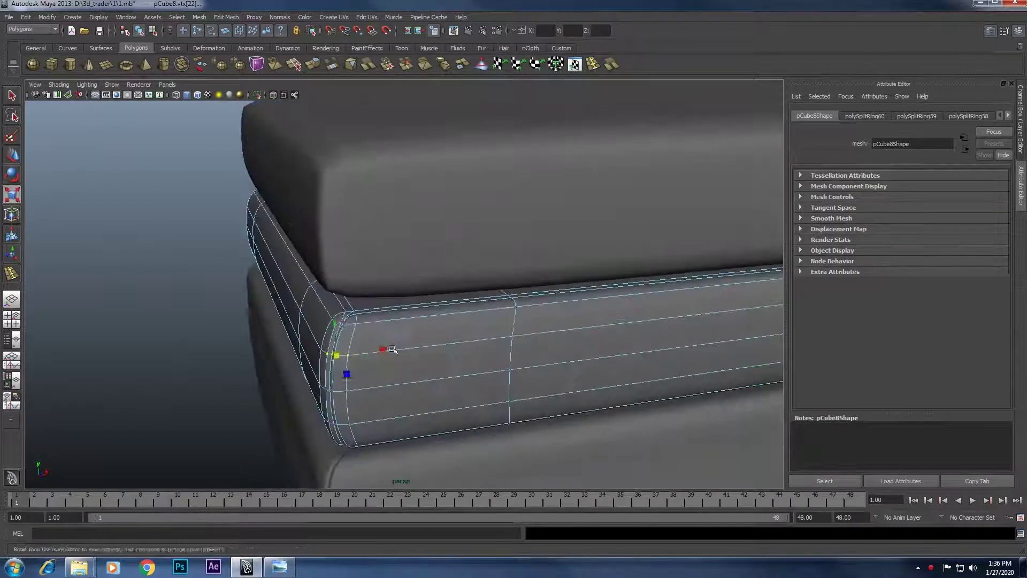
scroll(320, 418, "up", 2)
scroll(320, 418, "up", 2)
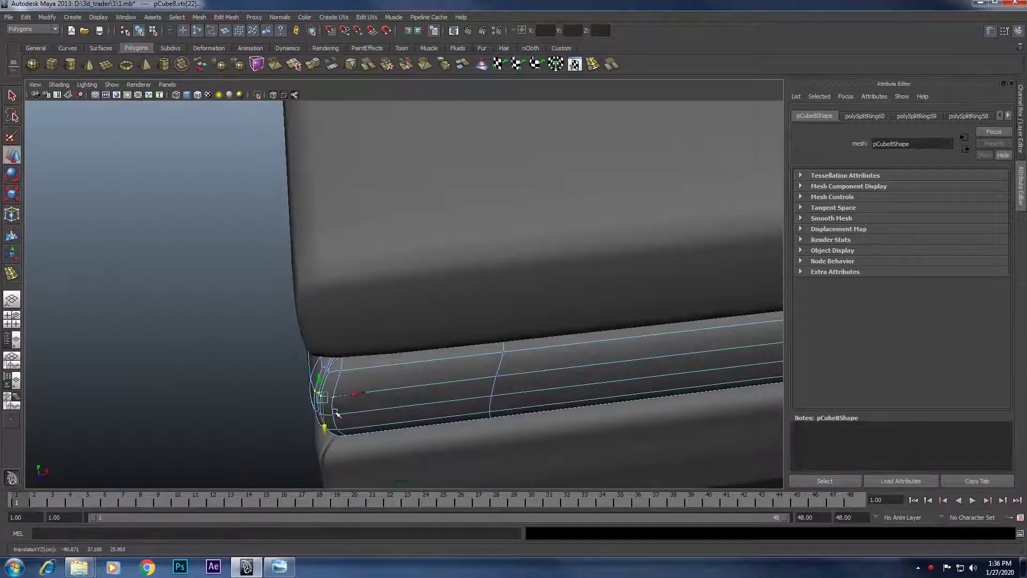
mouse_move(343, 400)
left_mouse_down("alt")
mouse_move(278, 350)
mouse_move(287, 342)
left_mouse_up("alt")
left_click_drag(286, 342, 324, 357, "alt")
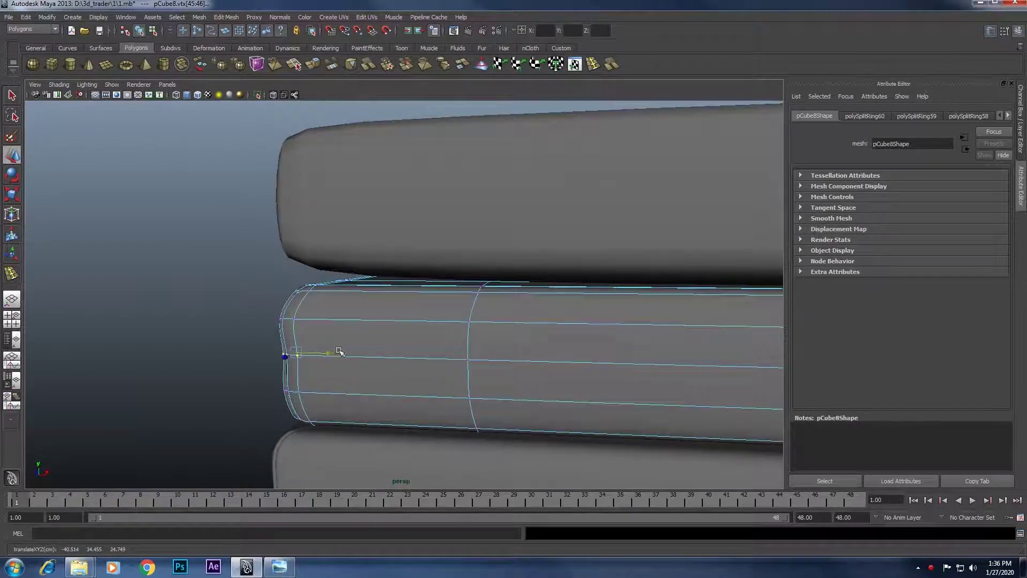
scroll(341, 352, "down", 3)
middle_click_drag(375, 342, 582, 300, "alt")
scroll(710, 313, "up", 3)
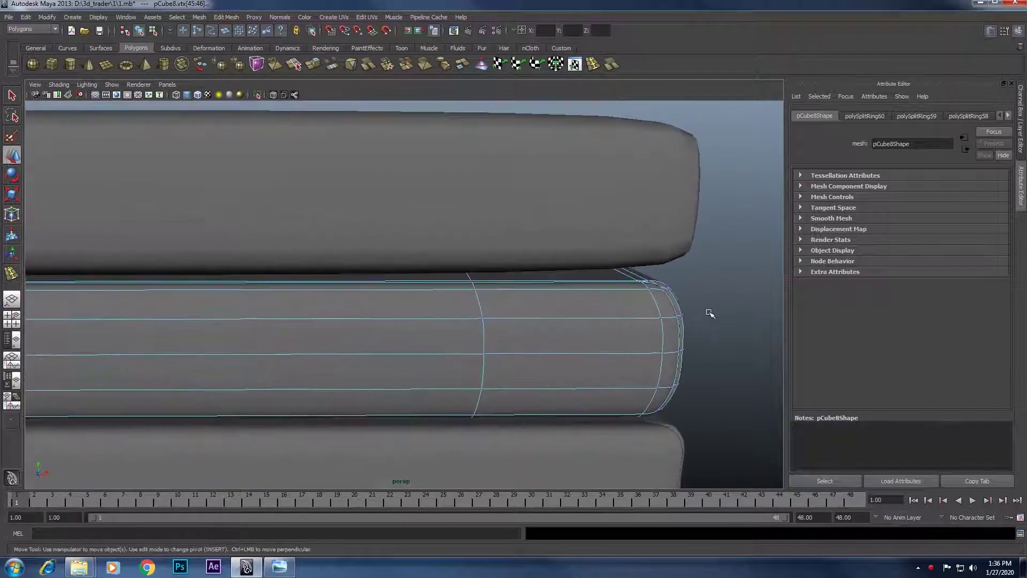
left_click_drag(655, 297, 667, 245)
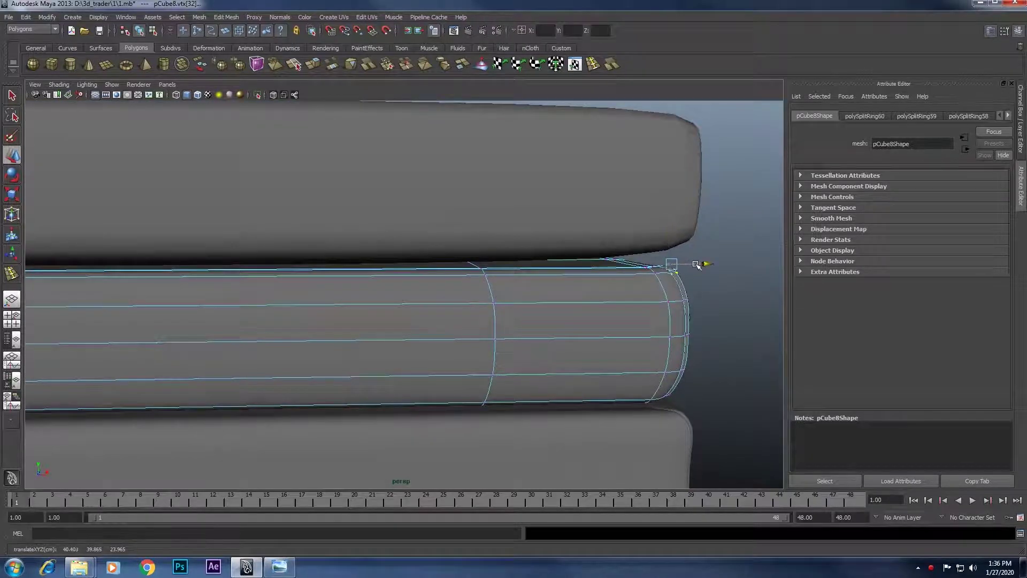
scroll(698, 267, "down", 3)
left_click_drag(710, 293, 466, 342, "alt")
left_click(718, 284)
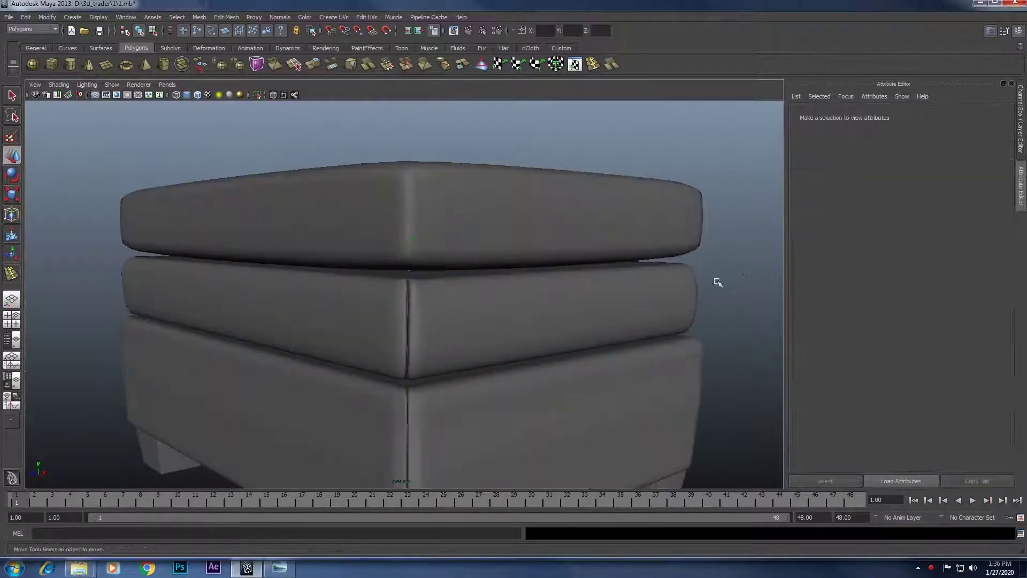
Adjust a corner vertex of the middle cushion, checking it from side and angled views.
mouse_move(718, 284)
left_mouse_down("alt")
mouse_move(626, 299)
mouse_move(197, 303)
mouse_move(345, 314)
mouse_move(300, 305)
left_mouse_up("alt")
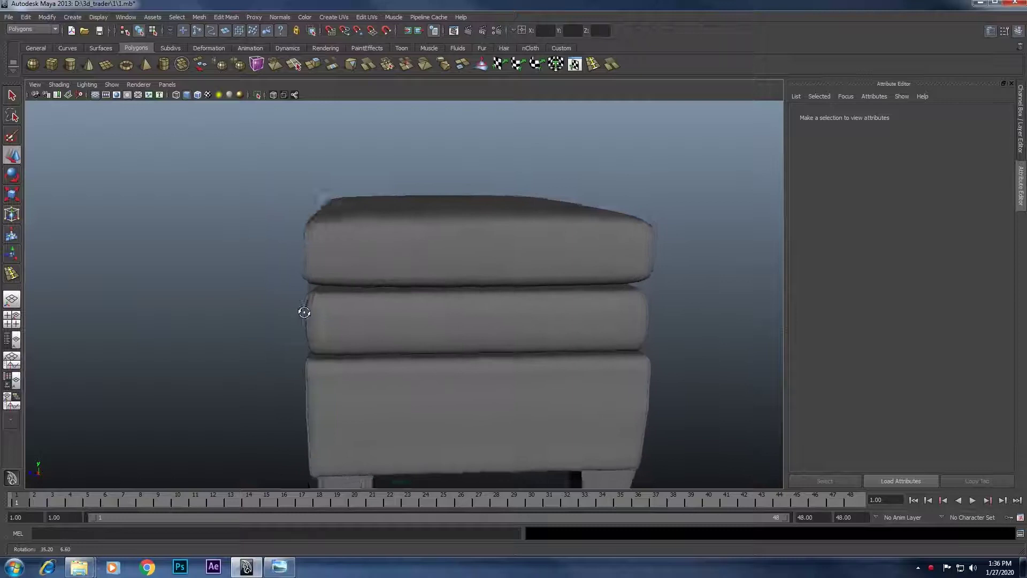
left_click(571, 312)
scroll(688, 304, "up", 5)
scroll(558, 320, "up", 3)
mouse_move(558, 321)
left_mouse_down("alt")
mouse_move(497, 295)
mouse_move(546, 275)
left_mouse_up("alt")
left_click(474, 285)
left_click(569, 287)
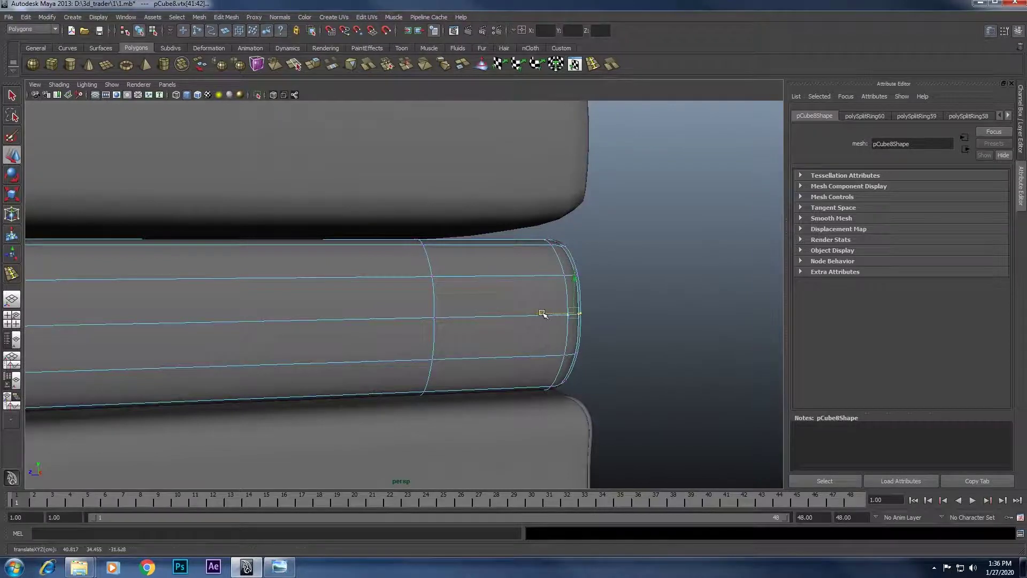
scroll(588, 320, "down", 5)
left_click_drag(665, 327, 578, 332, "alt")
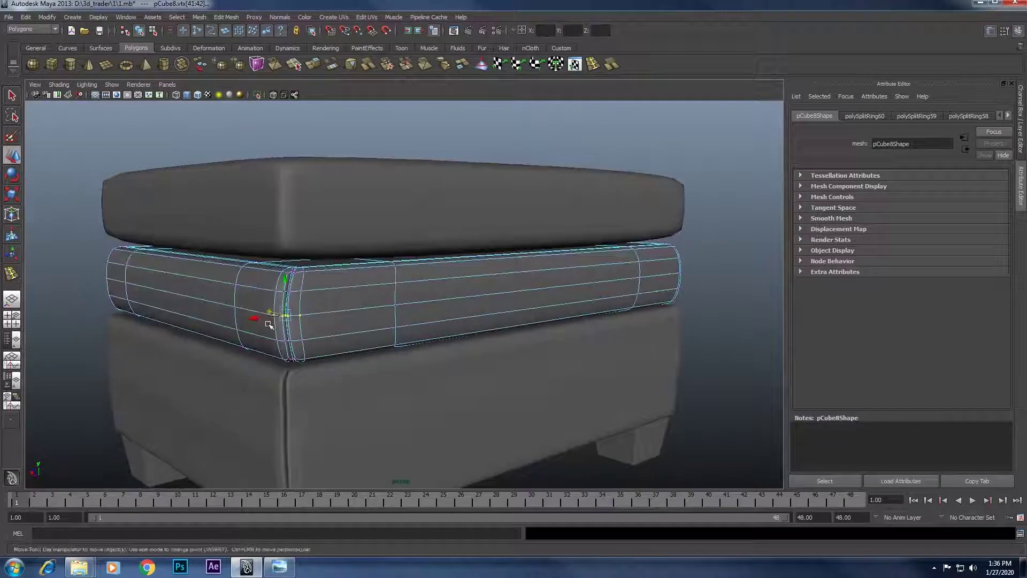
left_click_drag(257, 319, 299, 319, "alt")
scroll(427, 321, "up", 5)
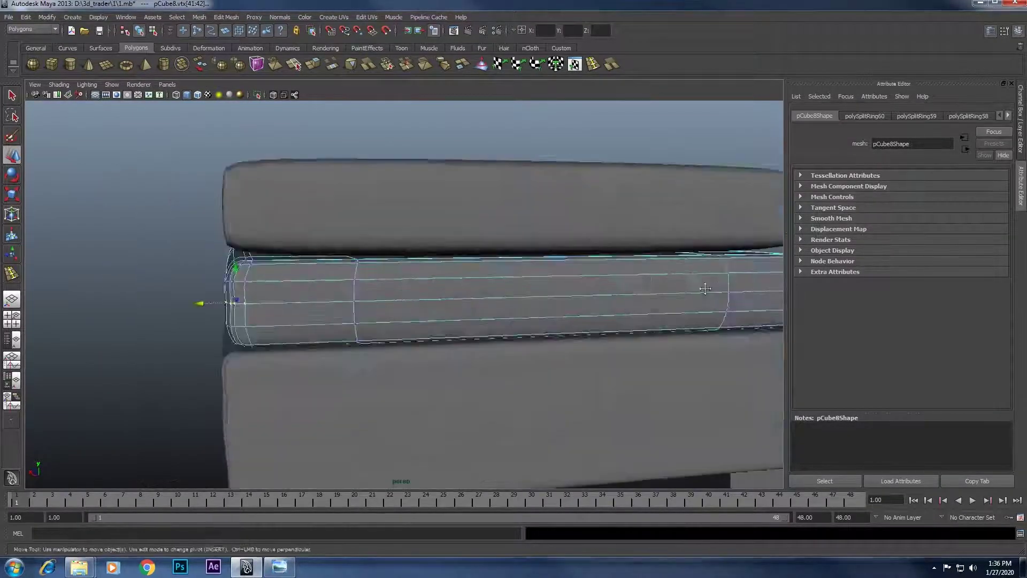
scroll(516, 317, "up", 3)
scroll(558, 320, "up", 2)
scroll(583, 316, "up", 2)
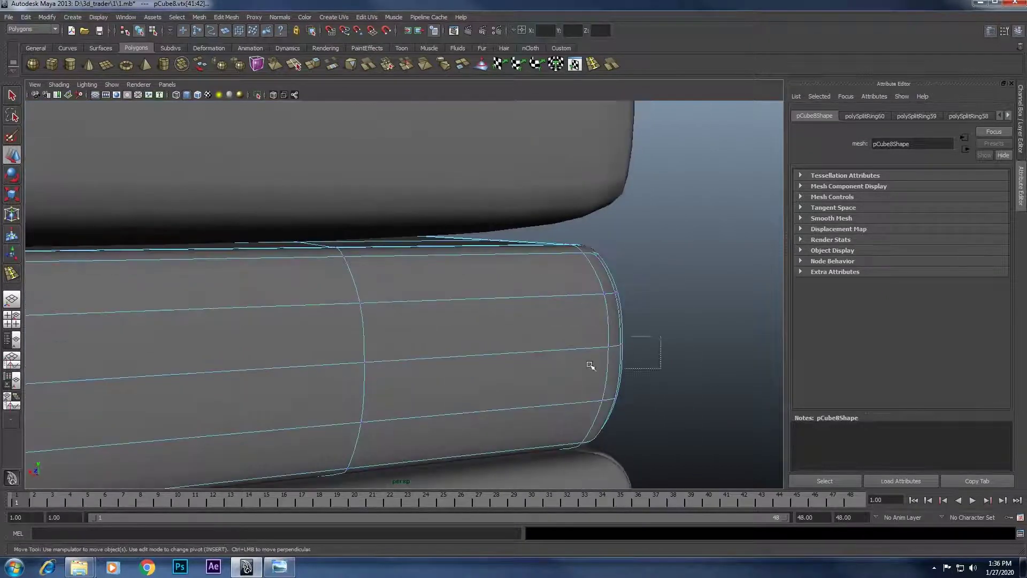
scroll(580, 345, "down", 2)
mouse_move(569, 355)
left_mouse_down("alt")
mouse_move(621, 355)
mouse_move(630, 378)
left_mouse_up("alt")
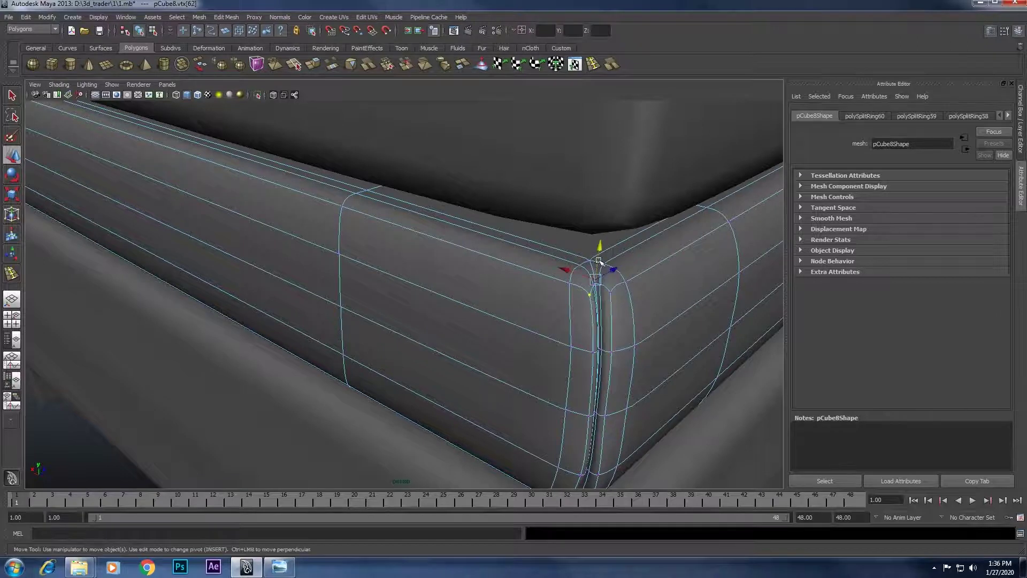
Return to object mode and review the smoothed ottoman from a side angle.
scroll(599, 252, "down", 2)
right_click_drag(548, 265, 616, 284)
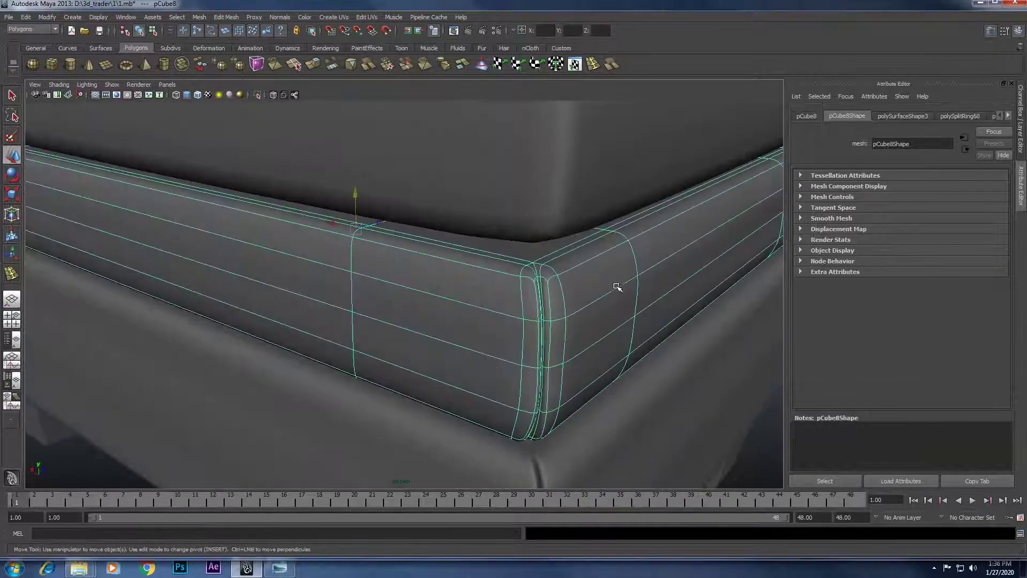
mouse_move(615, 285)
left_mouse_down("alt")
mouse_move(674, 325)
mouse_move(600, 325)
mouse_move(743, 335)
mouse_move(394, 355)
mouse_move(403, 337)
mouse_move(490, 323)
mouse_move(505, 333)
mouse_move(444, 309)
mouse_move(412, 316)
mouse_move(422, 320)
left_mouse_up("alt")
left_click(674, 325)
scroll(678, 335, "down", 3)
scroll(632, 321, "up", 4)
scroll(481, 332, "down", 3)
scroll(488, 335, "down", 2)
scroll(431, 309, "up", 2)
scroll(430, 315, "up", 2)
Show the whole ottoman in a single orthographic view and select the middle cushion.
middle_click_drag(423, 315, 445, 296, "alt")
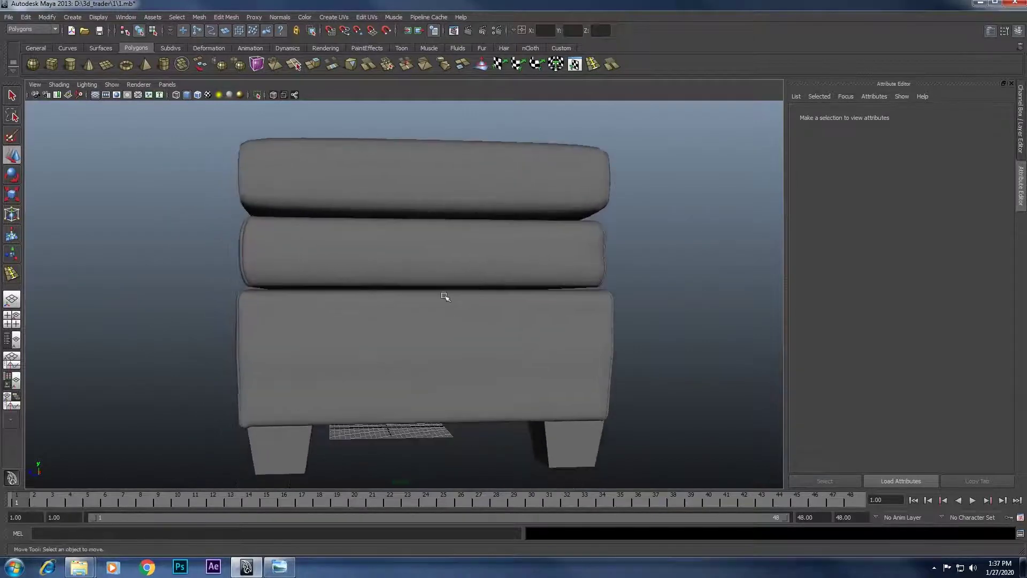
key("space")
key("space")
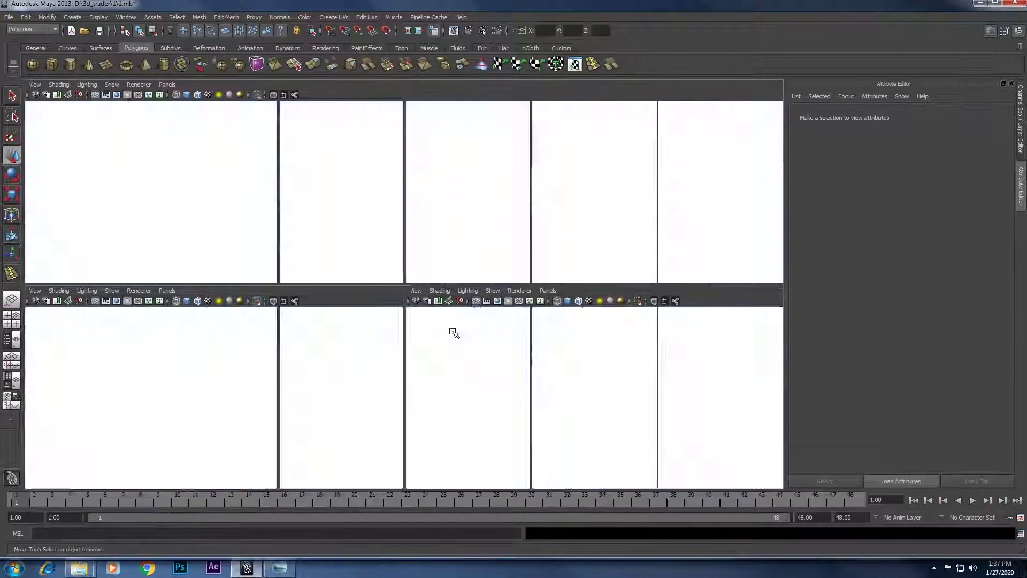
left_click(257, 95)
scroll(219, 303, "up", 3)
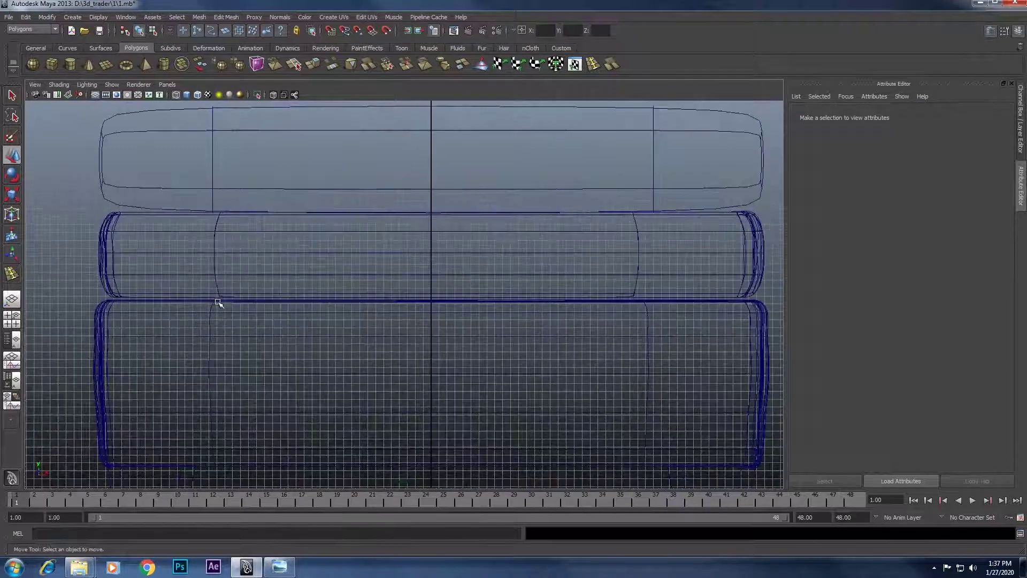
left_click(112, 289)
scroll(188, 320, "up", 3)
scroll(276, 332, "up", 3)
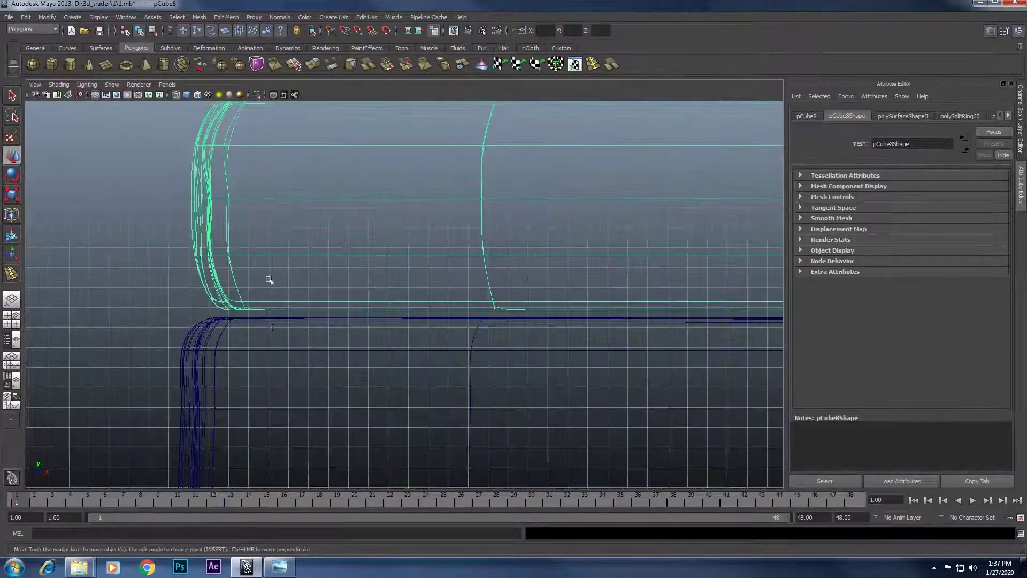
left_click(291, 347, "shift")
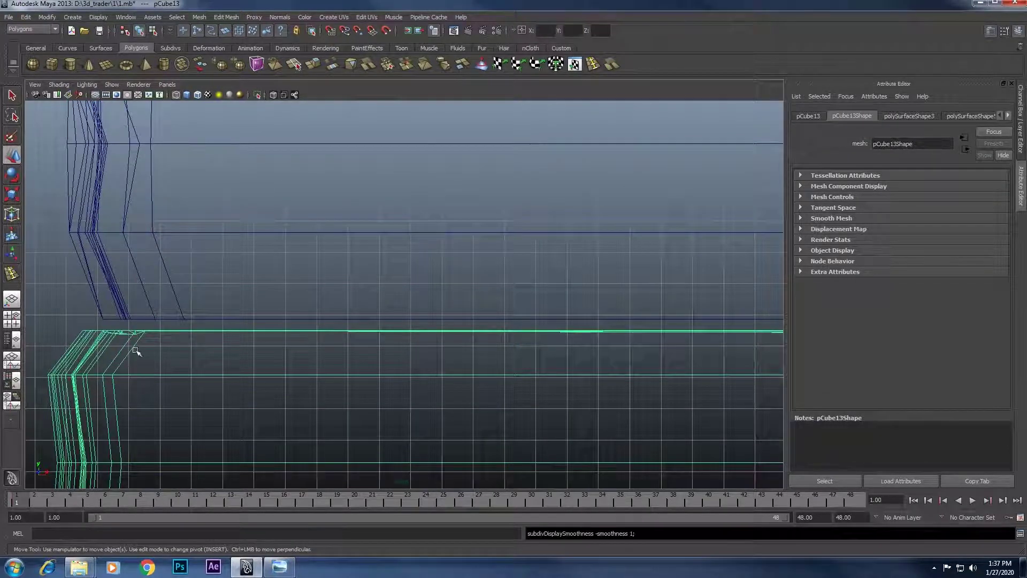
left_click(124, 311)
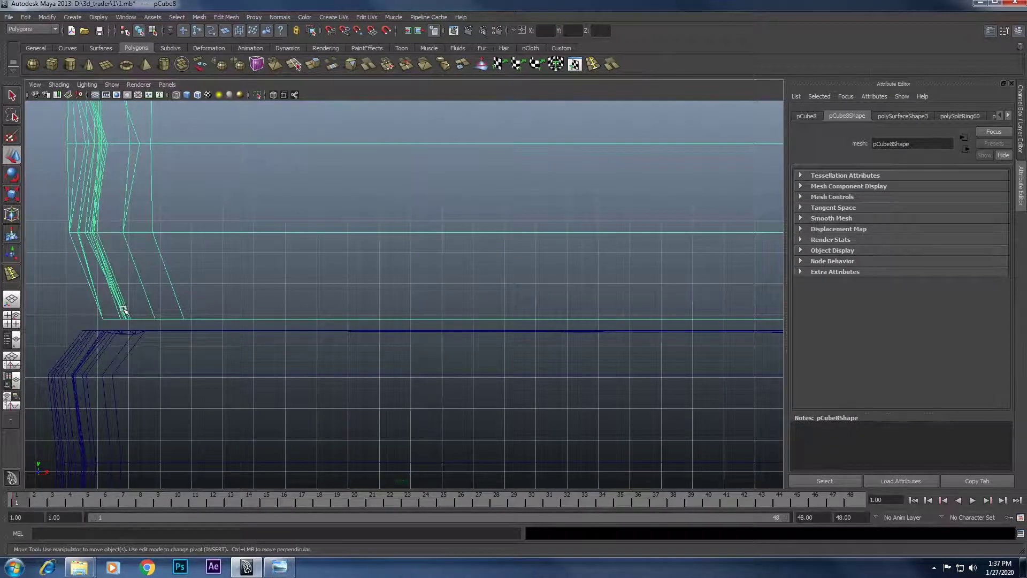
scroll(124, 310, "down", 3)
scroll(128, 310, "down", 5)
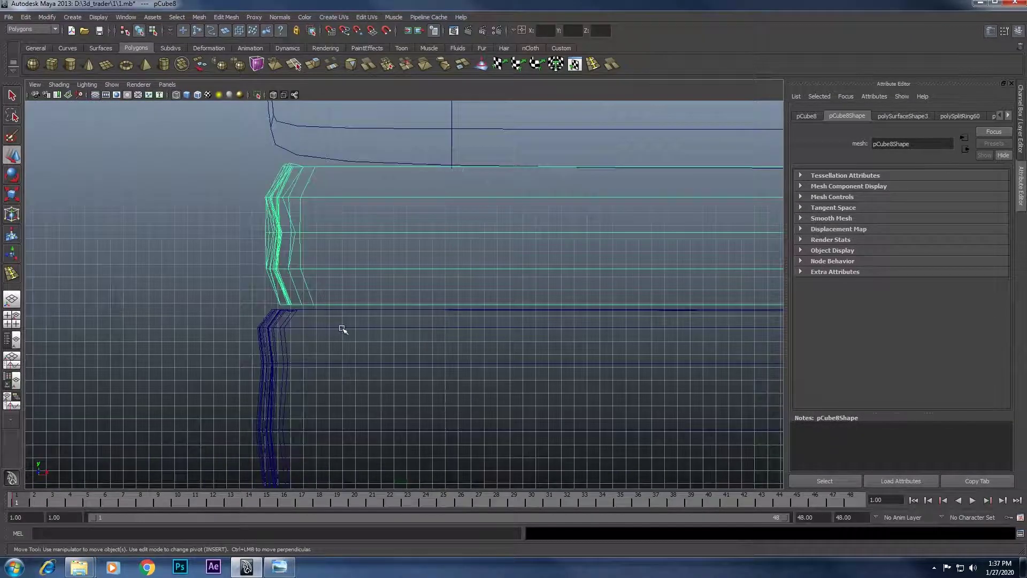
Smooth-preview the middle cushion and lower its bottom vertices onto the base.
key("3")
middle_click_drag(342, 329, 245, 301, "alt")
scroll(383, 326, "down", 2)
scroll(642, 320, "down", 2)
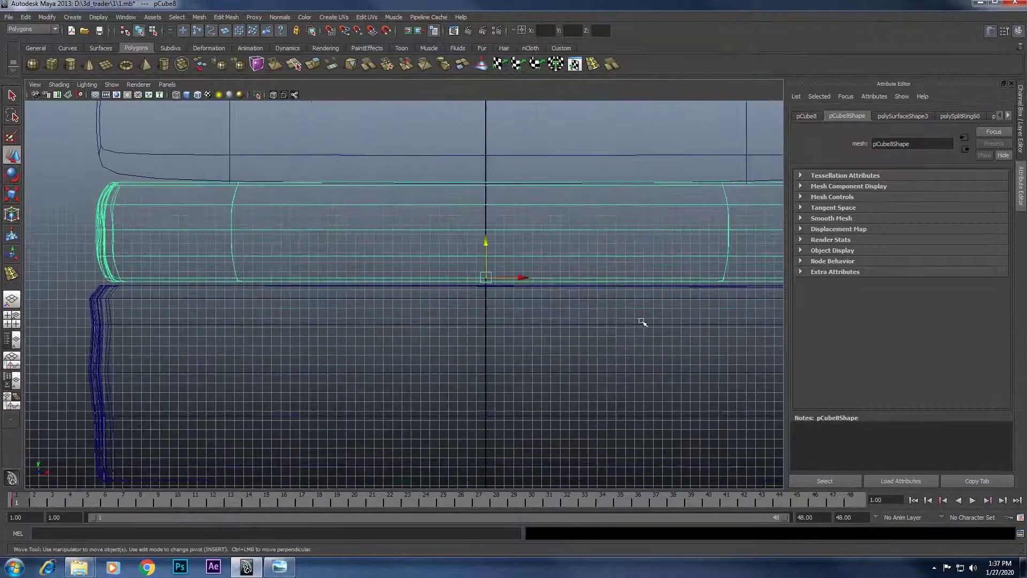
scroll(588, 305, "down", 2)
middle_click_drag(532, 287, 527, 289, "alt")
scroll(527, 289, "down", 1)
left_click(498, 286)
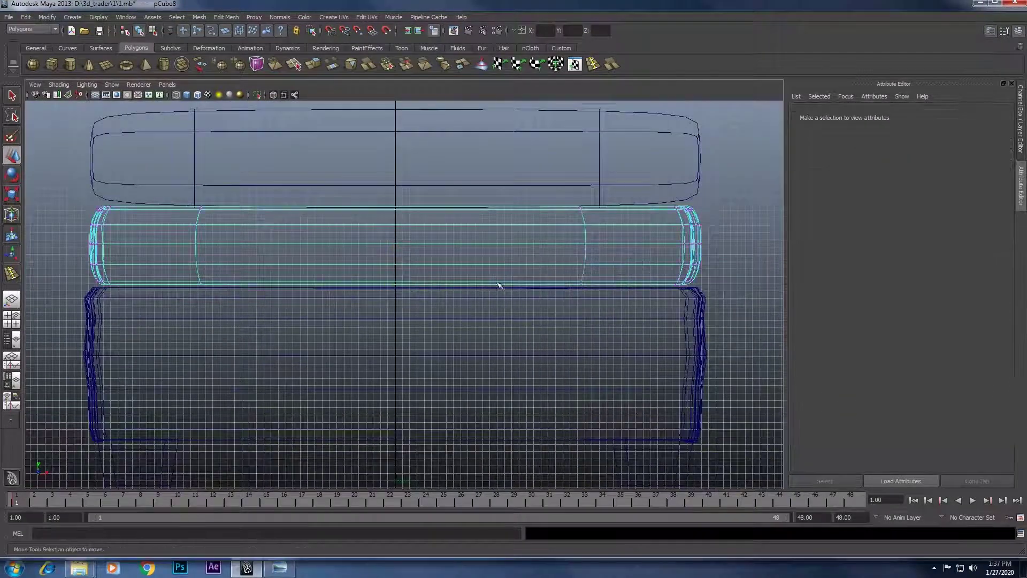
left_click_drag(638, 334, 637, 333)
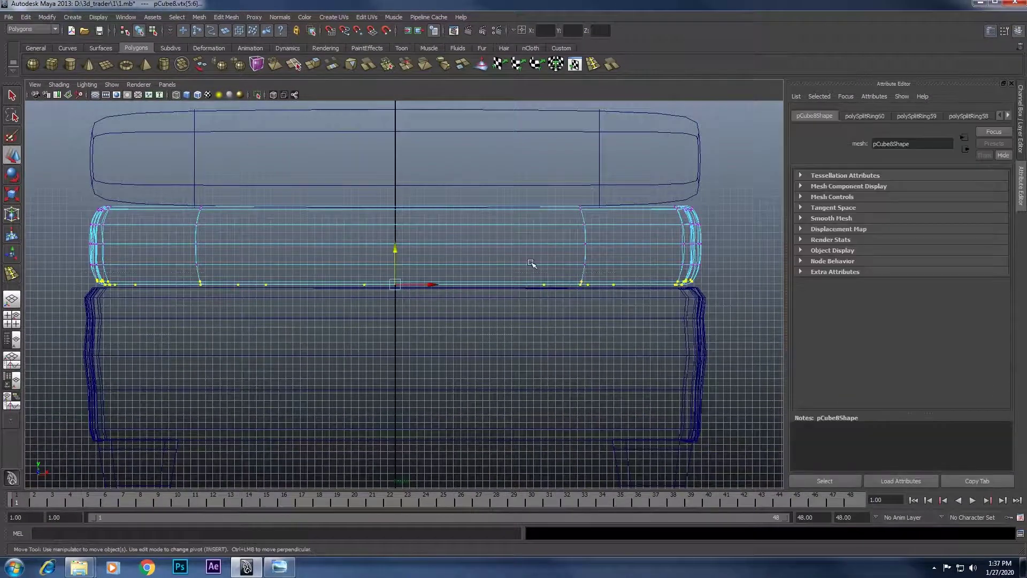
scroll(530, 265, "up", 5)
scroll(470, 262, "up", 3)
scroll(461, 282, "down", 3)
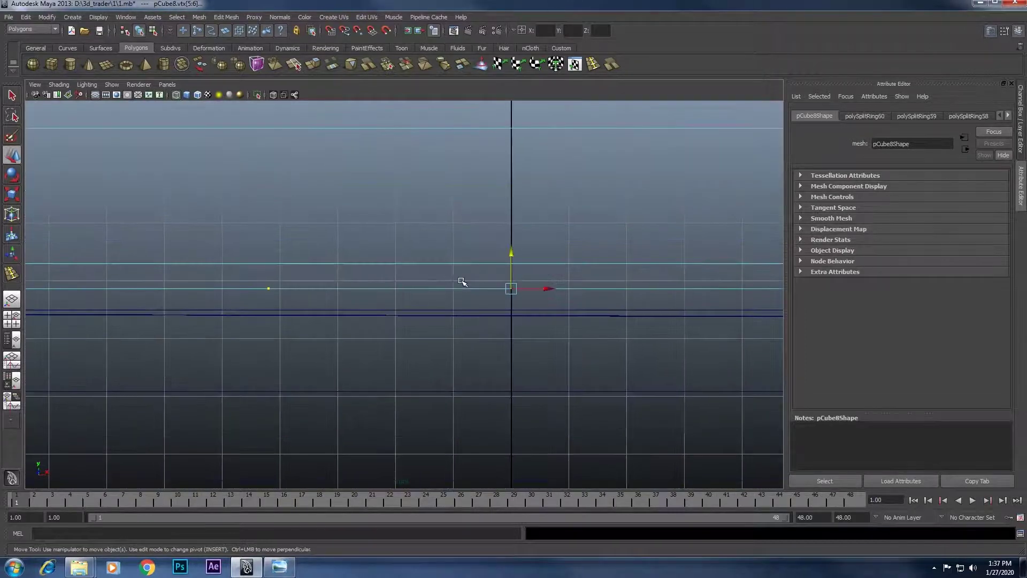
scroll(461, 285, "down", 3)
scroll(475, 285, "up", 2)
scroll(517, 248, "up", 2)
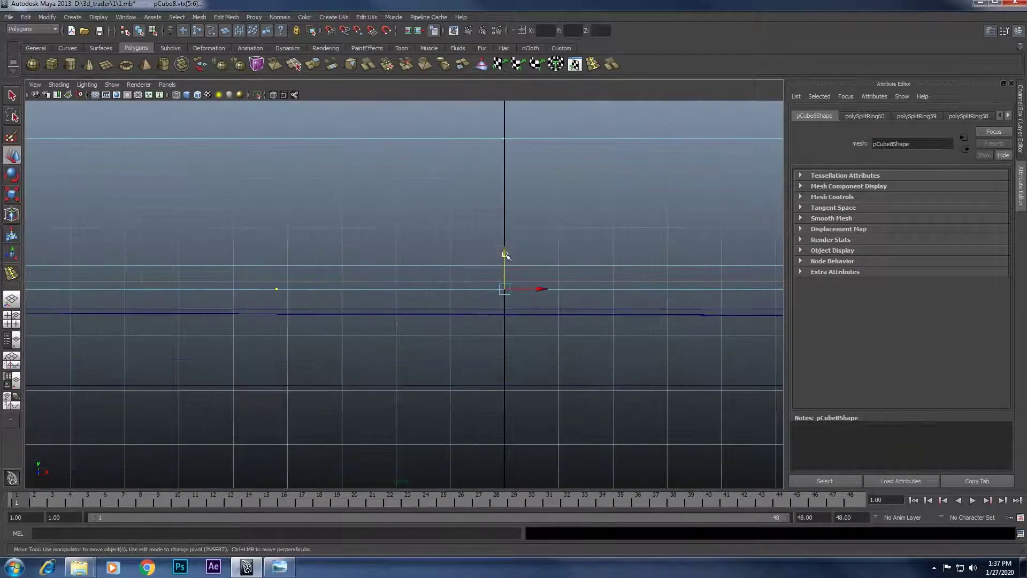
left_click_drag(505, 257, 507, 268)
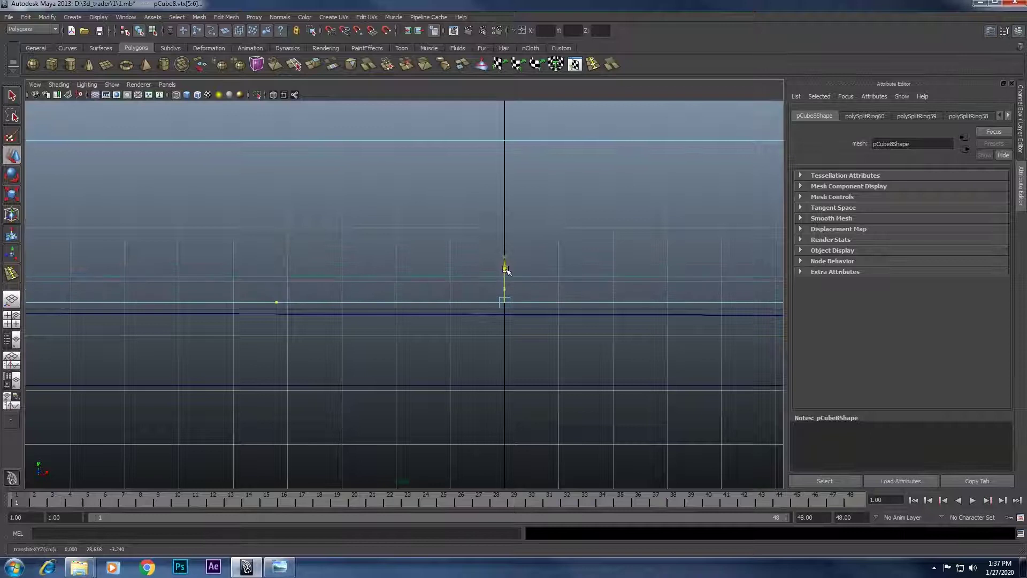
scroll(491, 289, "down", 3)
Smooth-preview the base and raise its top vertices in Y to meet the cushion.
left_click(323, 304)
scroll(230, 305, "down", 2)
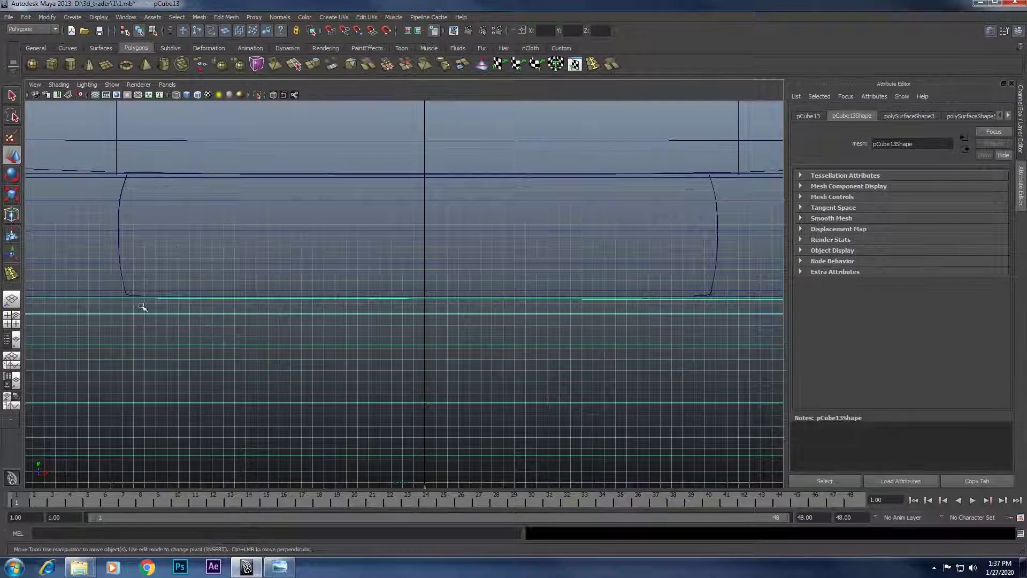
scroll(242, 314, "down", 2)
middle_click_drag(242, 314, 324, 314, "alt")
right_click(168, 301)
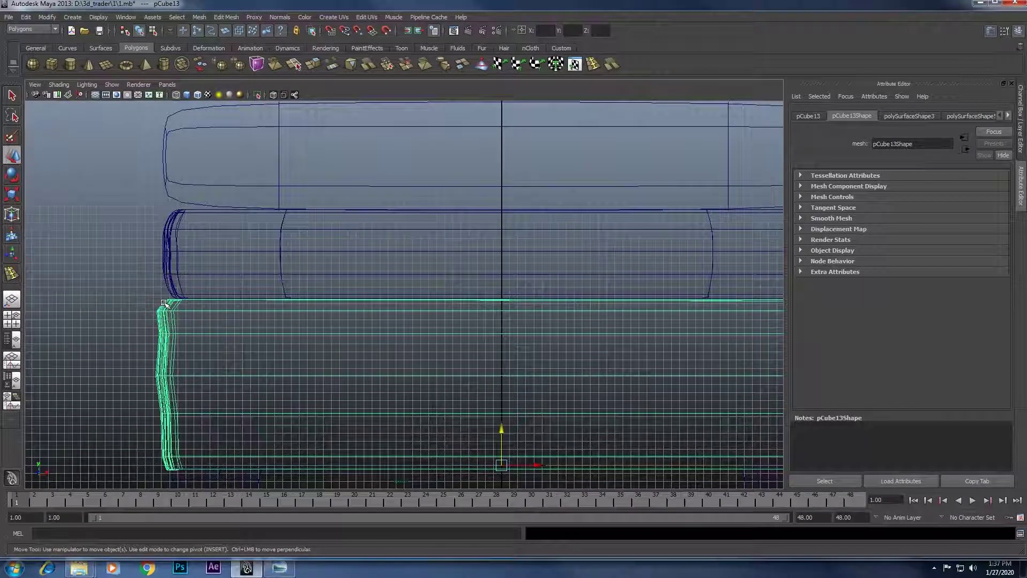
key("3")
right_click_drag(178, 307, 123, 301)
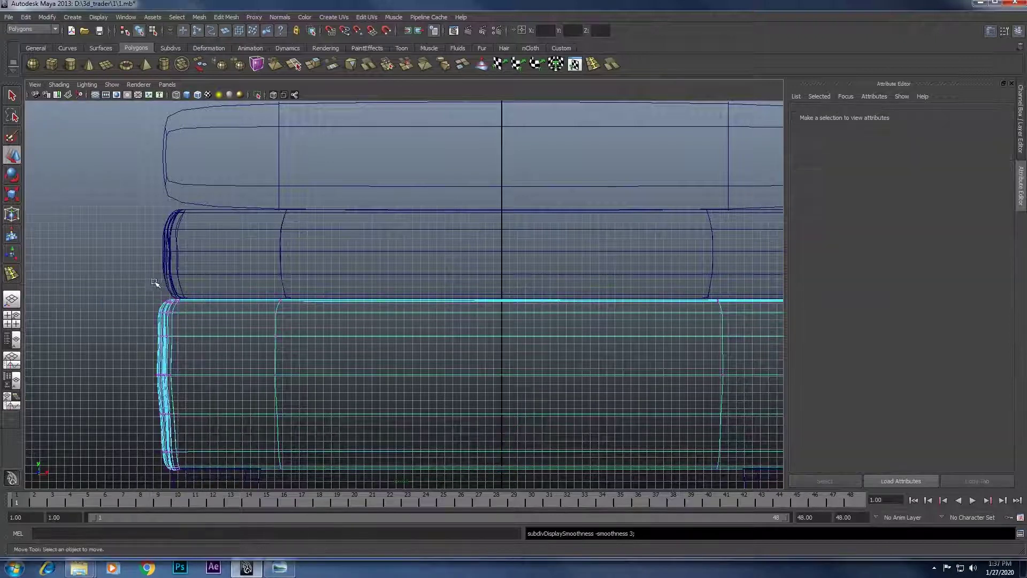
left_click_drag(748, 360, 747, 359)
scroll(636, 330, "down", 2)
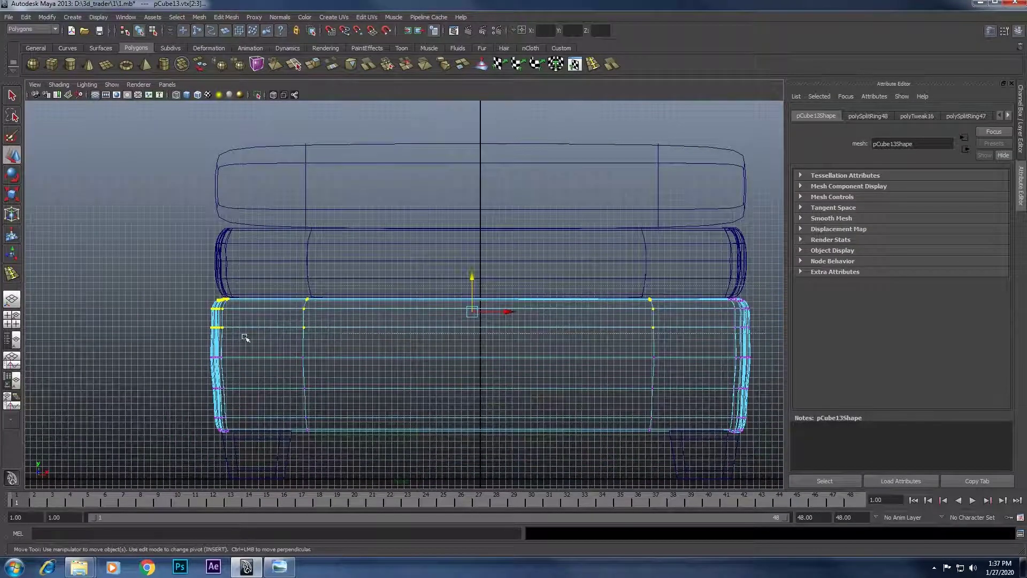
scroll(330, 304, "up", 3)
scroll(635, 288, "up", 3)
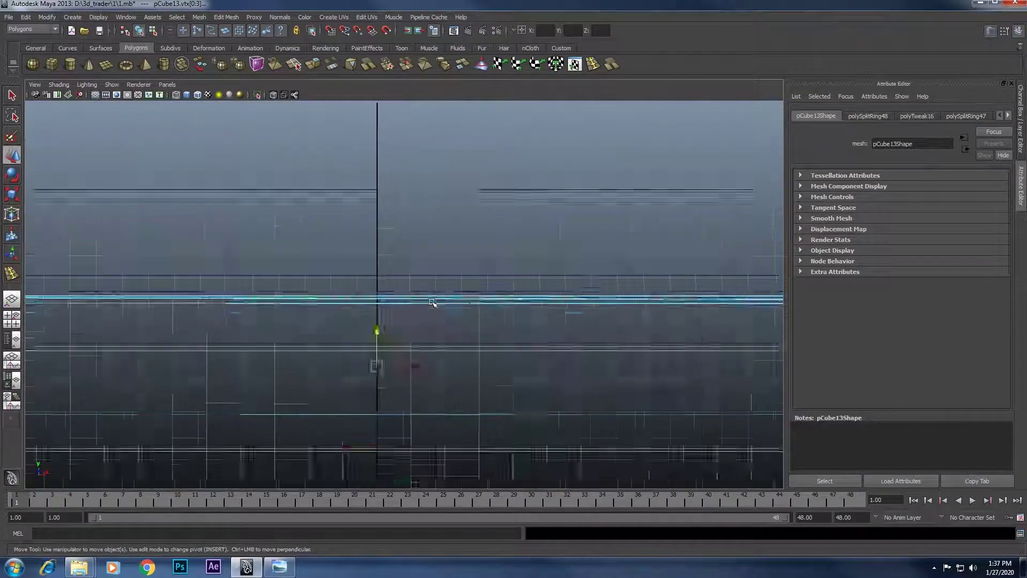
scroll(431, 302, "up", 3)
middle_click_drag(431, 345, 429, 338)
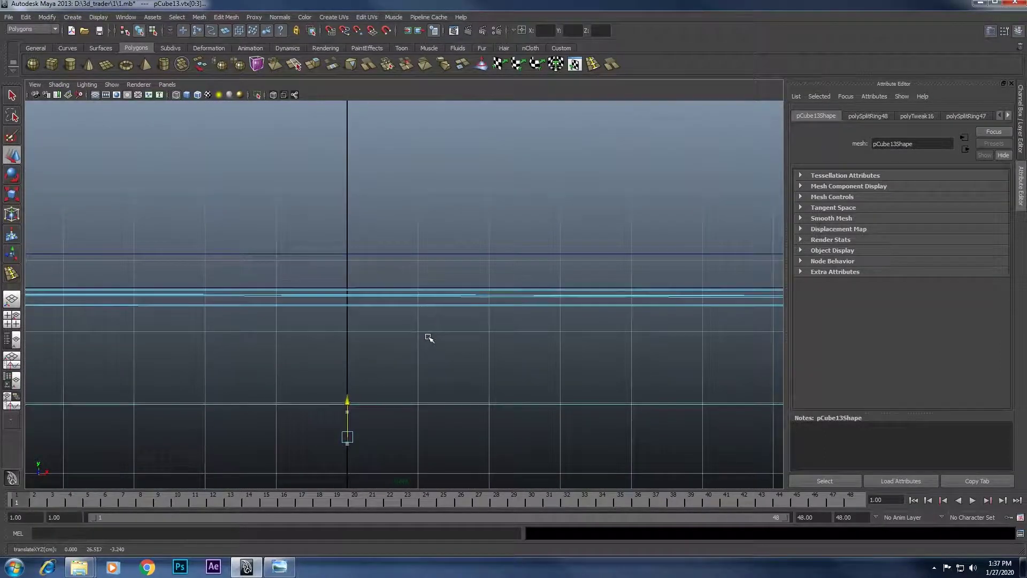
scroll(400, 358, "up", 2)
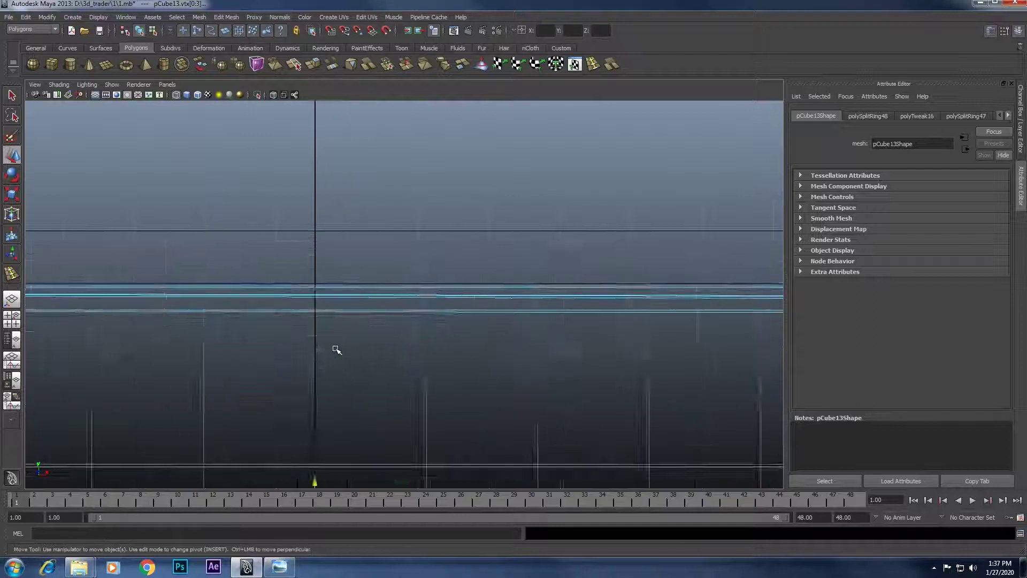
scroll(223, 316, "up", 3)
middle_click_drag(294, 325, 298, 287)
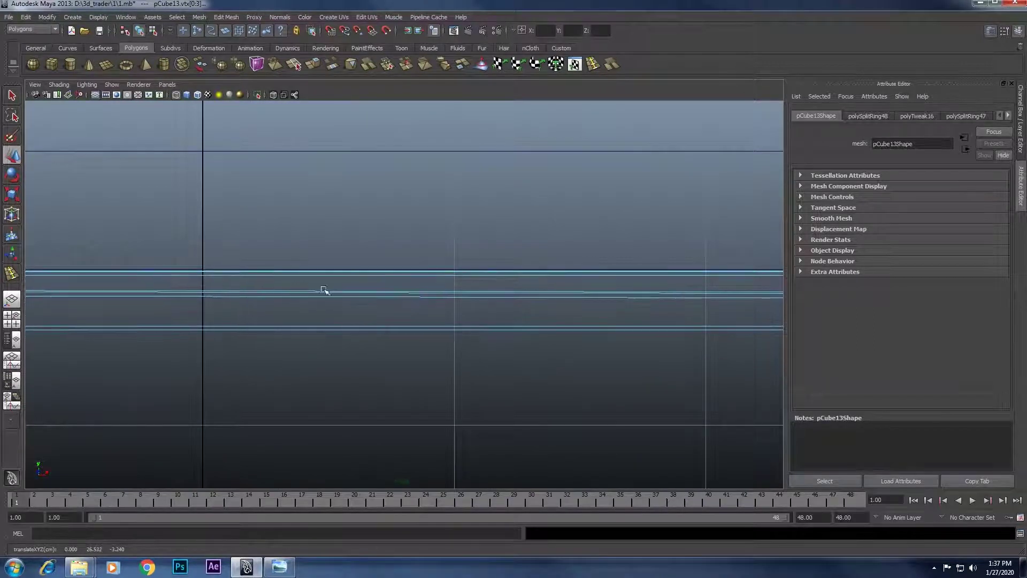
scroll(323, 290, "down", 3)
key("space")
key("space")
Return the base to object mode and orbit around the ottoman's seams.
right_click_drag(383, 330, 425, 306)
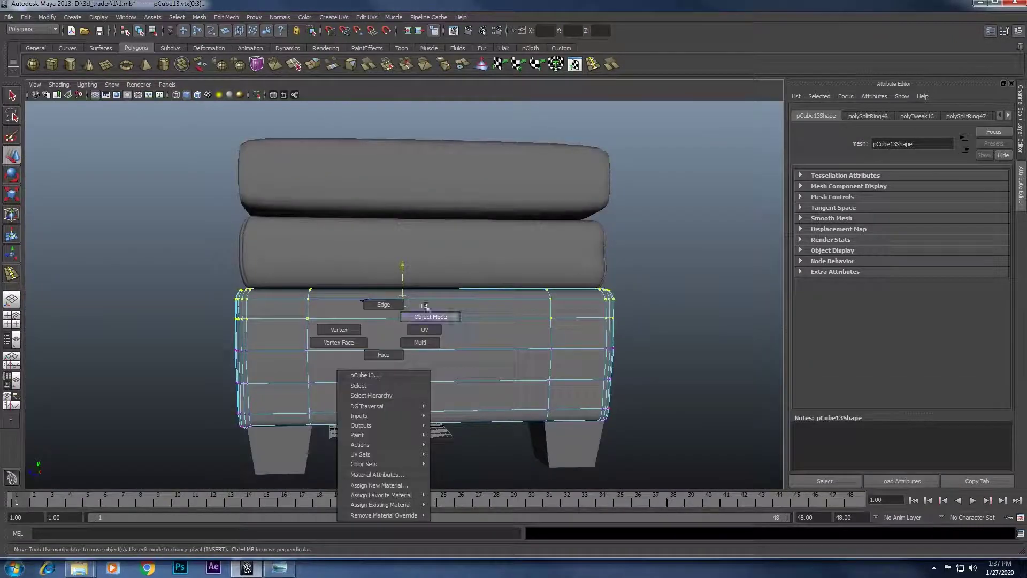
left_click(665, 277)
scroll(493, 291, "down", 5)
mouse_move(493, 291)
left_mouse_down("alt")
mouse_move(431, 326)
mouse_move(435, 298)
mouse_move(451, 321)
mouse_move(391, 355)
left_mouse_up("alt")
scroll(479, 304, "up", 6)
scroll(431, 326, "down", 2)
scroll(451, 321, "up", 4)
scroll(391, 352, "up", 2)
Select the middle cushion and marquee-select the vertices along its seam with the base.
left_click(407, 302)
scroll(419, 317, "up", 2)
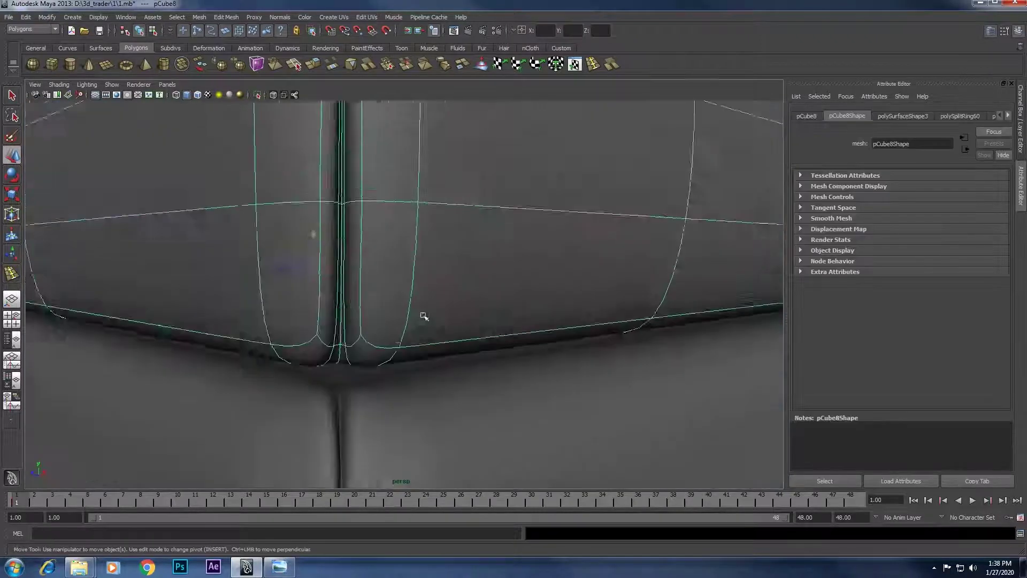
mouse_move(420, 317)
middle_mouse_down("alt")
mouse_move(401, 321)
mouse_move(418, 284)
mouse_move(406, 267)
middle_mouse_up("alt")
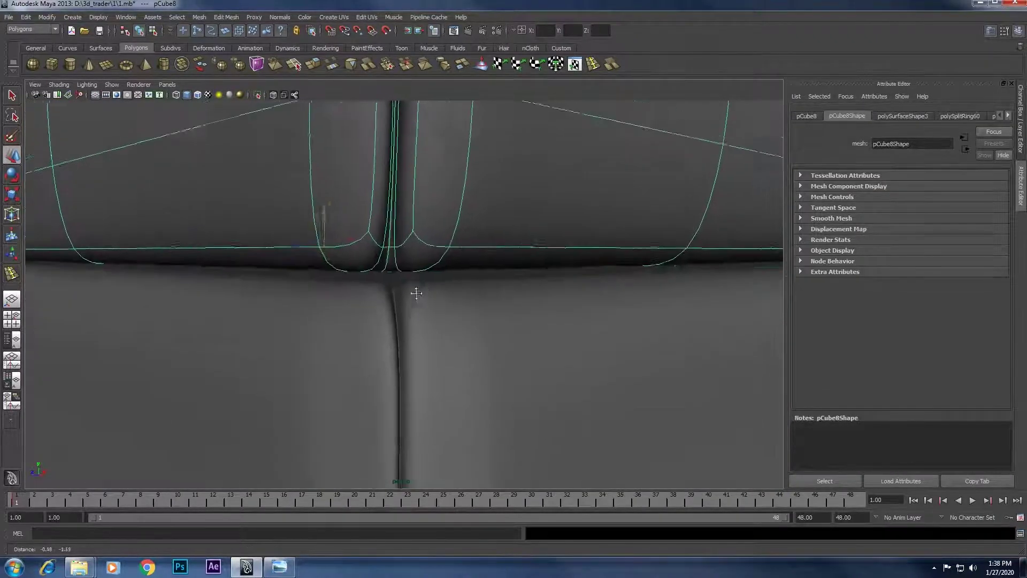
right_click_drag(395, 257, 374, 249)
mouse_move(375, 248)
left_mouse_down("alt")
mouse_move(441, 258)
mouse_move(543, 404)
left_mouse_up("alt")
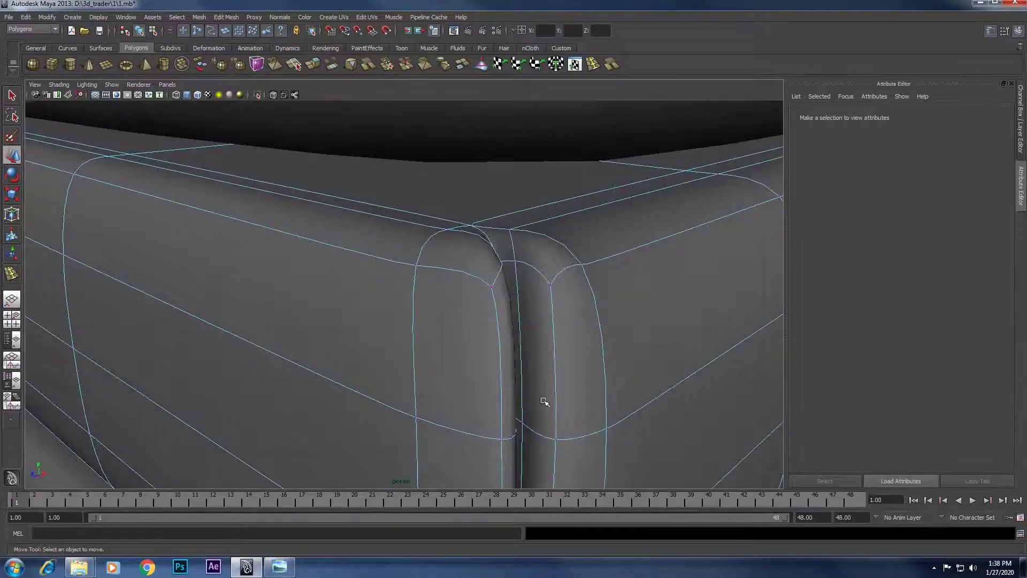
middle_click_drag(543, 403, 495, 291, "alt")
scroll(495, 289, "down", 2)
mouse_move(450, 247)
left_mouse_down()
mouse_move(350, 283)
mouse_move(381, 271)
mouse_move(415, 284)
left_mouse_up()
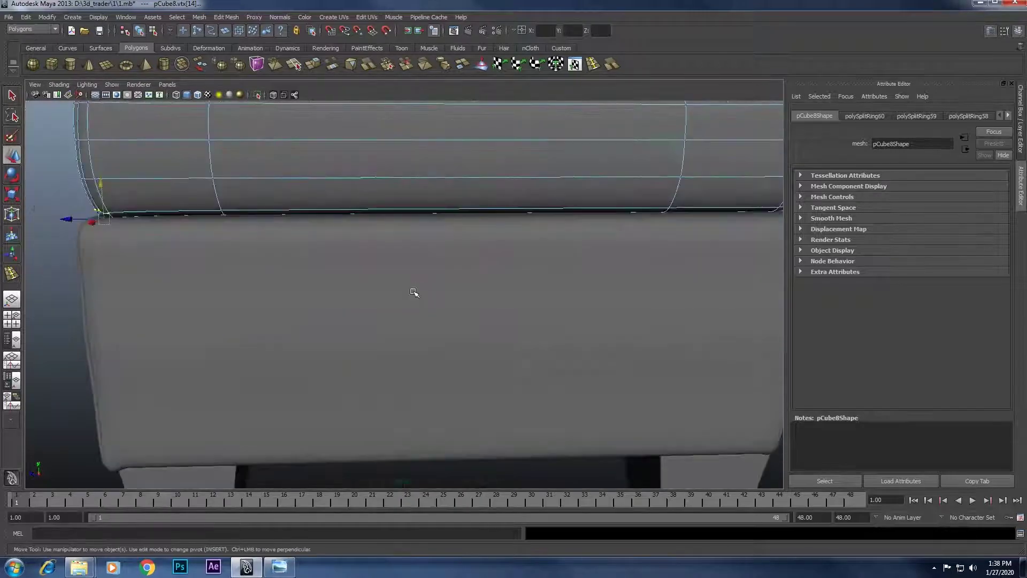
Reshape the middle cushion's right-end bottom corner to sit flush on the base.
middle_click_drag(610, 271, 431, 287, "alt")
mouse_move(431, 286)
right_mouse_down("alt")
mouse_move(553, 265)
mouse_move(477, 266)
mouse_move(482, 219)
right_mouse_up("alt")
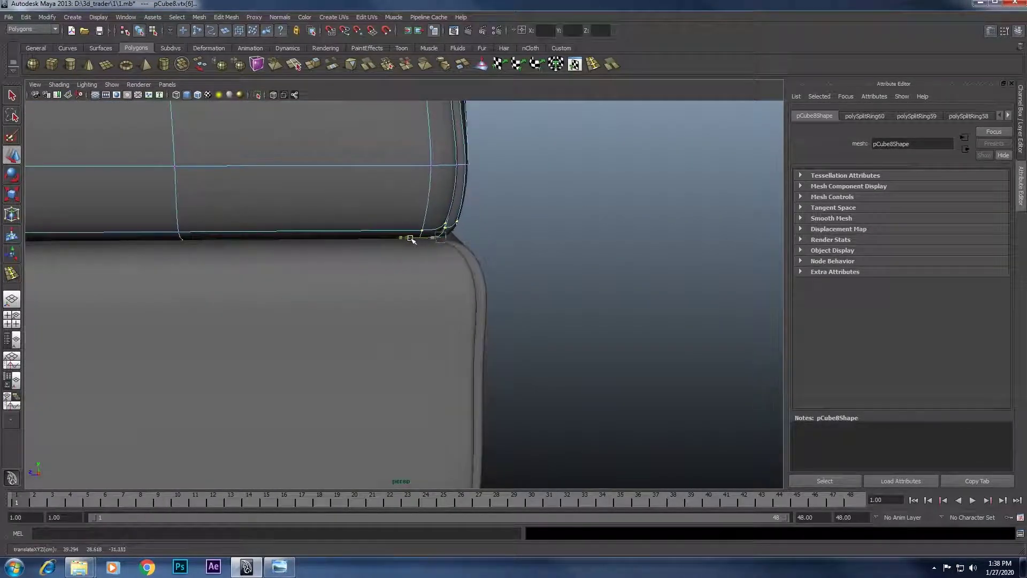
mouse_move(444, 207)
left_mouse_down("alt")
mouse_move(524, 245)
mouse_move(236, 268)
left_mouse_up("alt")
mouse_move(236, 268)
right_mouse_down("alt")
mouse_move(666, 193)
mouse_move(534, 291)
right_mouse_up("alt")
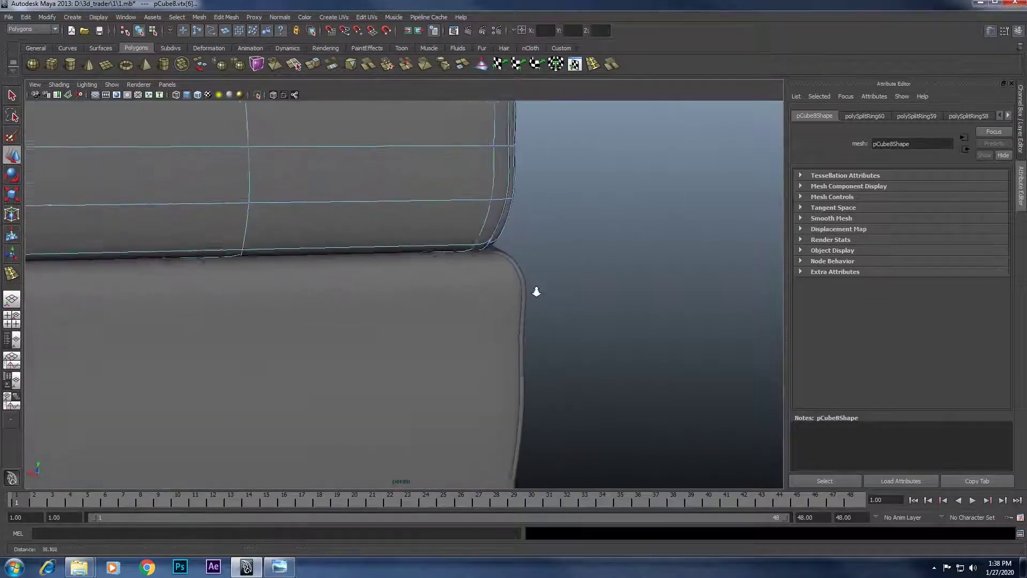
mouse_move(520, 266)
left_mouse_down("alt")
mouse_move(543, 247)
mouse_move(481, 251)
left_mouse_up("alt")
mouse_move(482, 252)
right_mouse_down("alt")
mouse_move(588, 188)
mouse_move(686, 268)
mouse_move(481, 257)
right_mouse_up("alt")
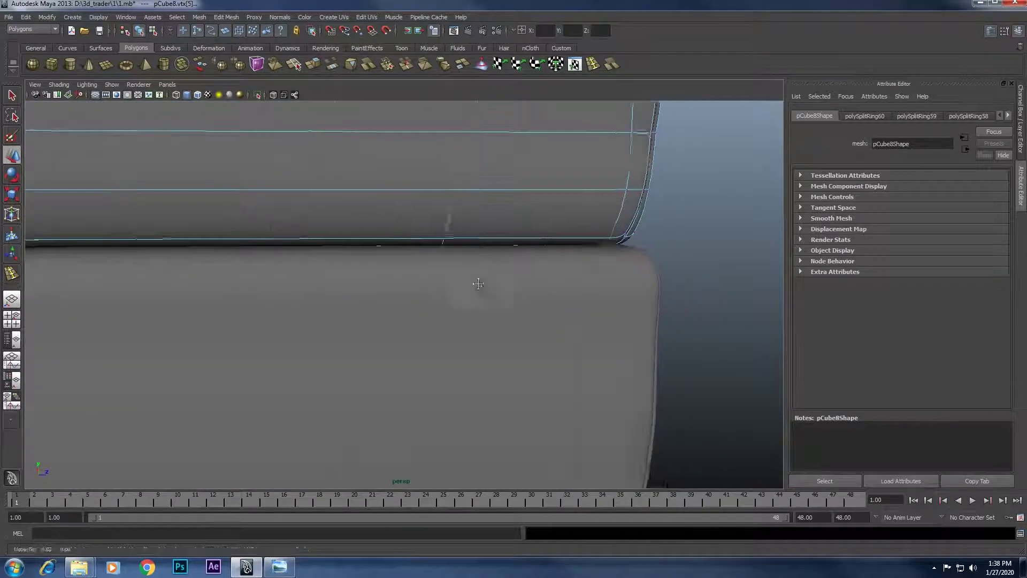
left_click_drag(476, 286, 528, 221, "alt")
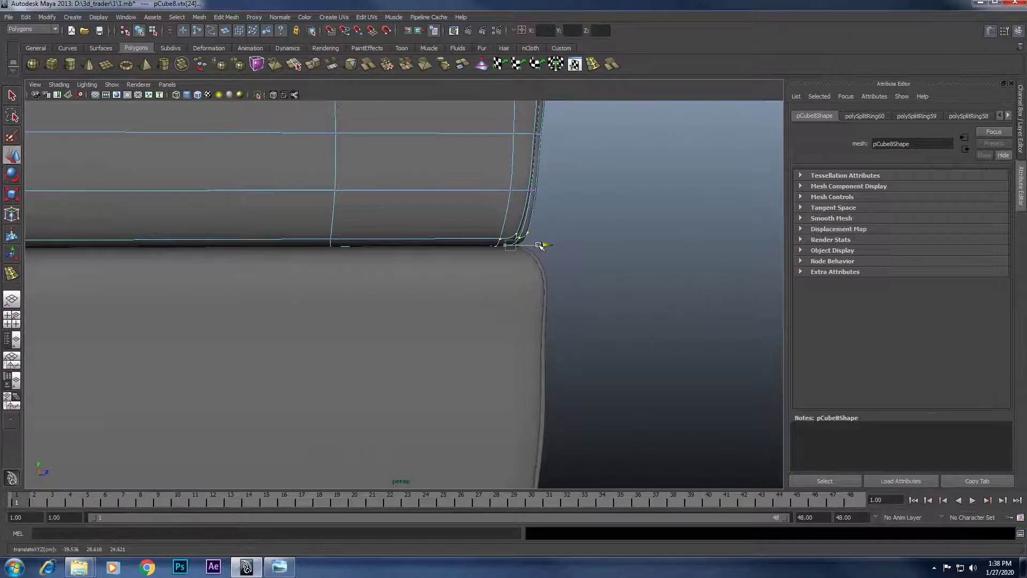
right_click_drag(510, 222, 510, 198)
Clear the vertex selection and settle on a three-quarter view of the ottoman.
left_click(635, 245)
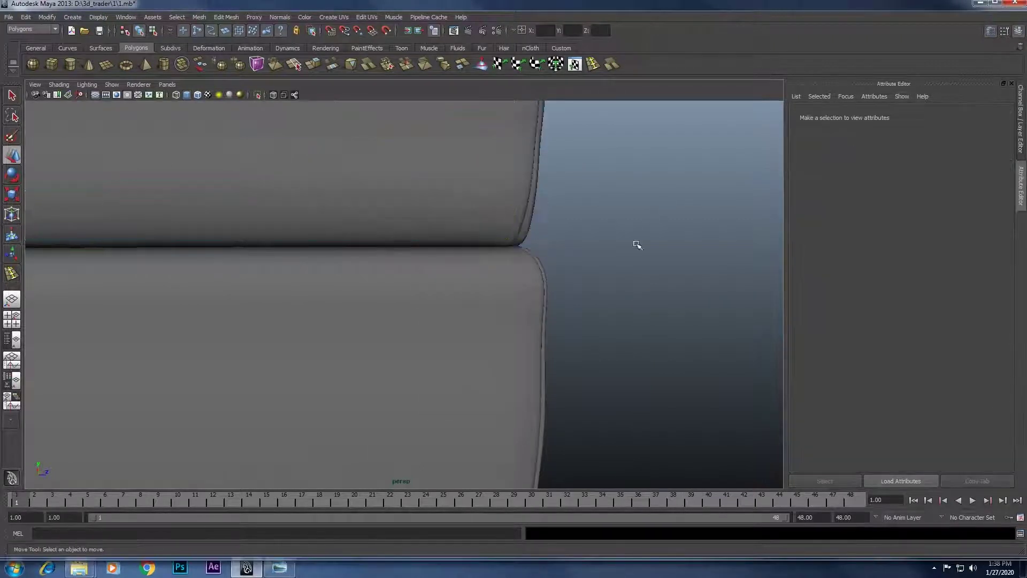
mouse_move(635, 245)
left_mouse_down("alt")
mouse_move(589, 299)
mouse_move(484, 307)
mouse_move(443, 287)
left_mouse_up("alt")
scroll(586, 295, "down", 3)
scroll(479, 298, "up", 2)
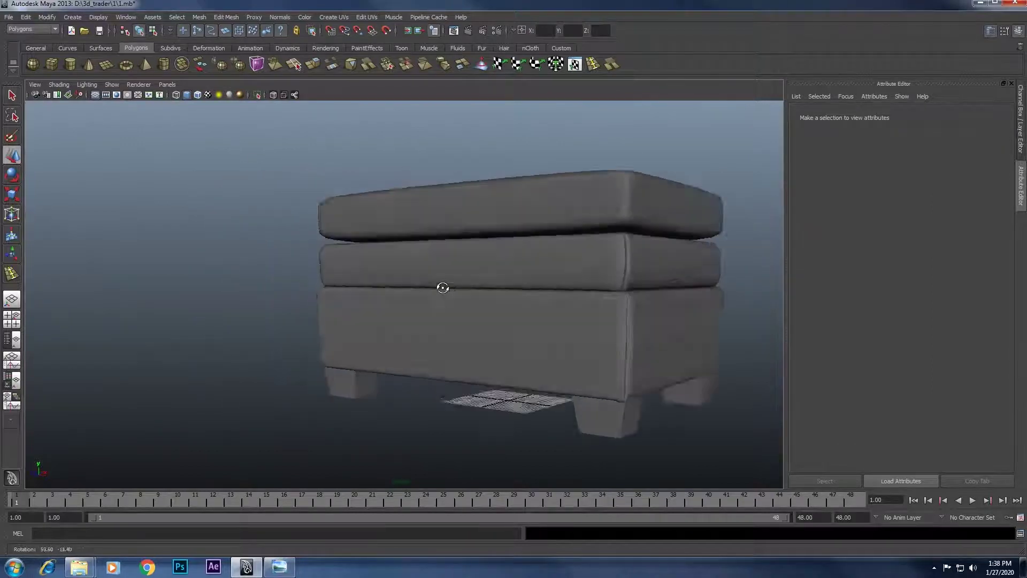
View the stacked ottoman from three-quarter, front and corner angles, then open the reference photo.
scroll(420, 292, "up", 2)
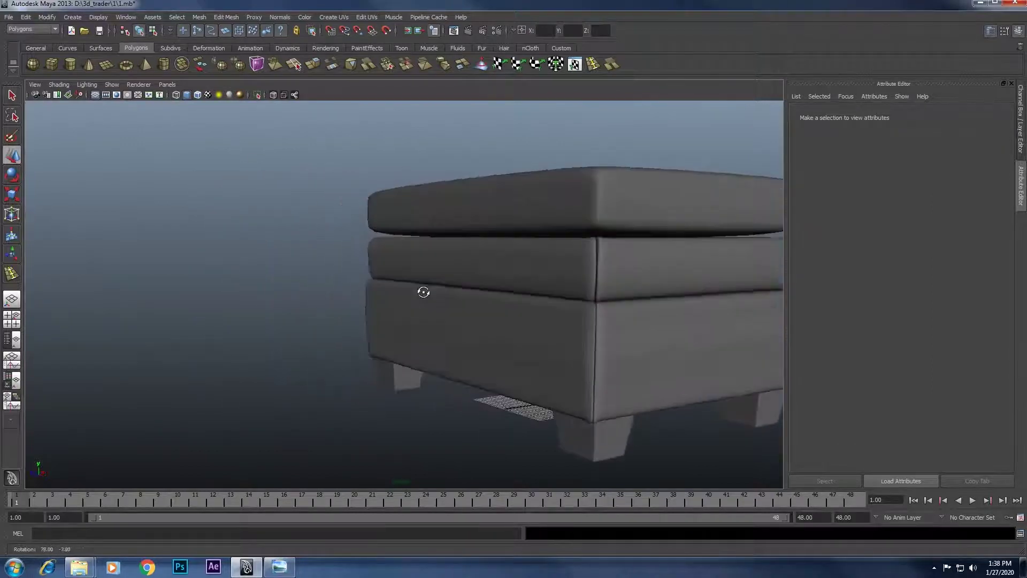
middle_click_drag(416, 292, 473, 314, "alt")
scroll(473, 314, "up", 2)
mouse_move(473, 314)
left_mouse_down("alt")
mouse_move(599, 309)
mouse_move(495, 310)
mouse_move(483, 324)
mouse_move(428, 339)
mouse_move(520, 323)
left_mouse_up("alt")
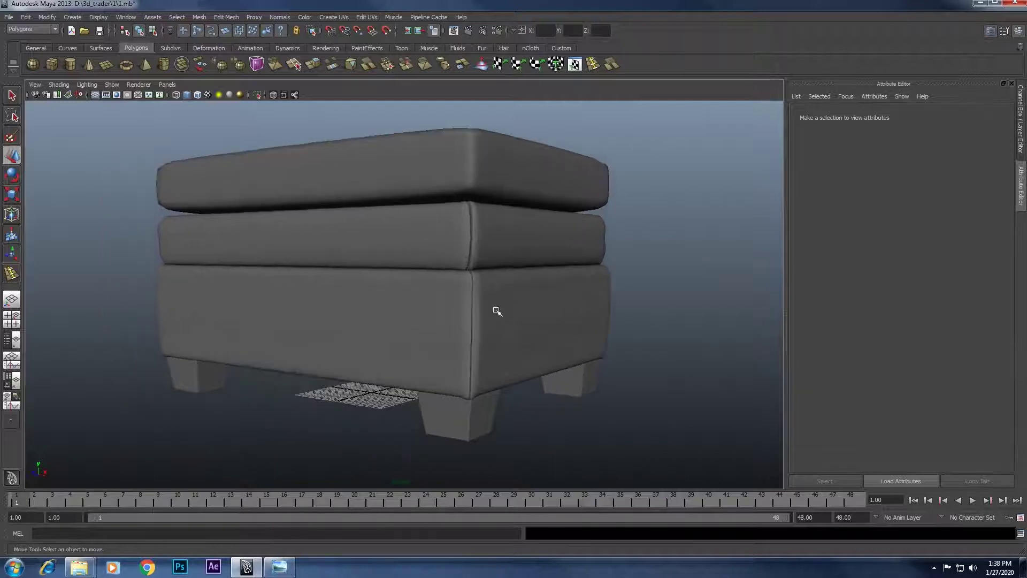
scroll(493, 319, "up", 3)
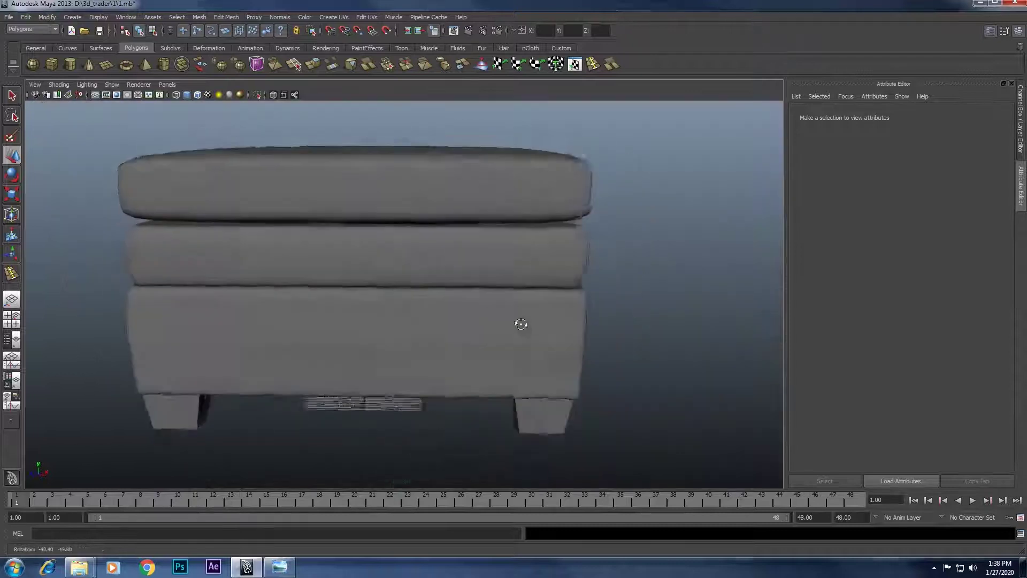
scroll(521, 323, "down", 2)
left_click_drag(401, 298, 429, 294, "alt")
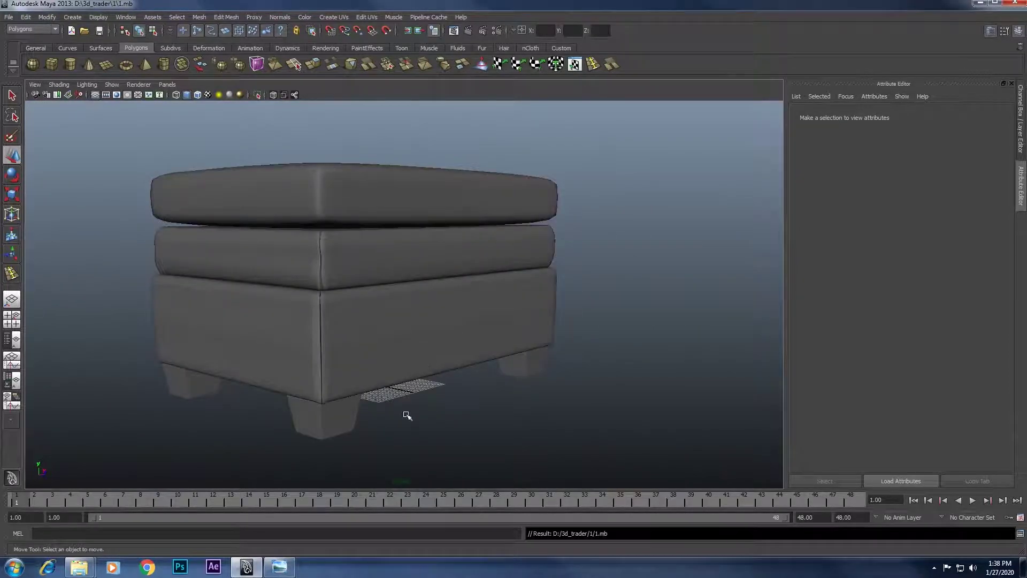
left_click(282, 571)
Zoom the reference photo out to fit, then return to Maya at a new angle.
scroll(772, 223, "down", 1)
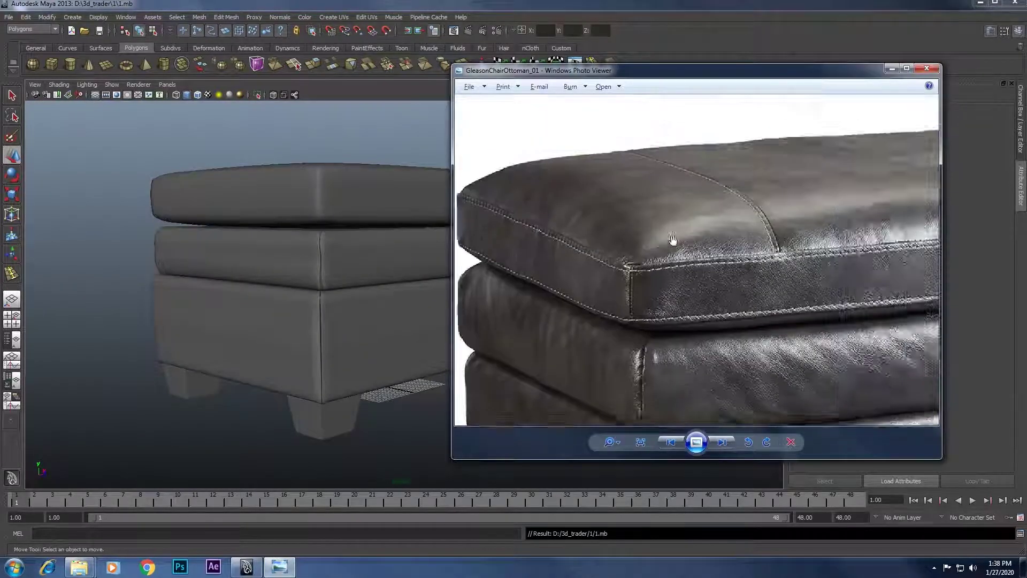
scroll(725, 229, "down", 2)
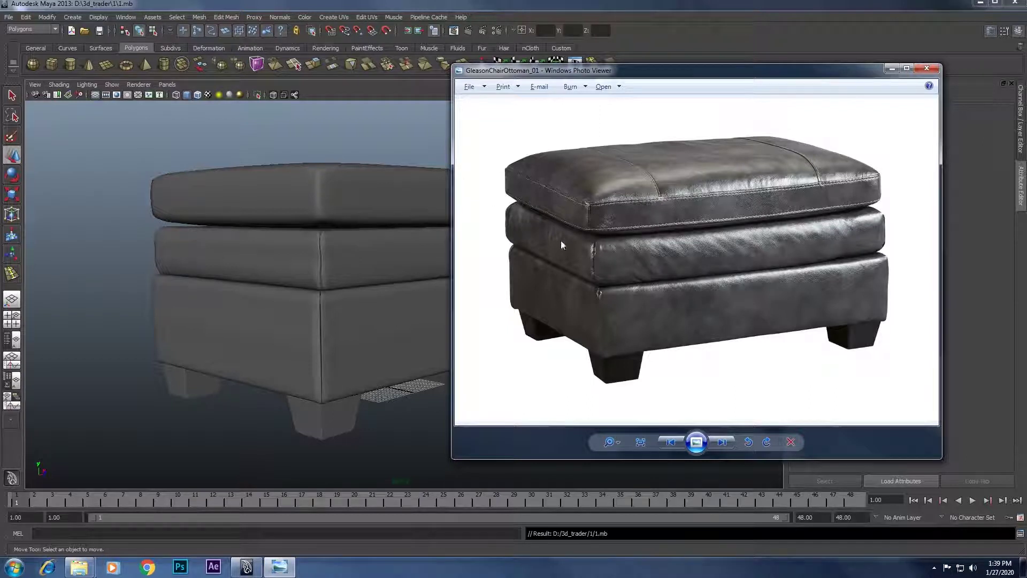
left_click(343, 161)
mouse_move(337, 211)
left_mouse_down("alt")
mouse_move(522, 231)
mouse_move(470, 191)
mouse_move(410, 227)
mouse_move(420, 213)
mouse_move(424, 236)
mouse_move(406, 222)
left_mouse_up("alt")
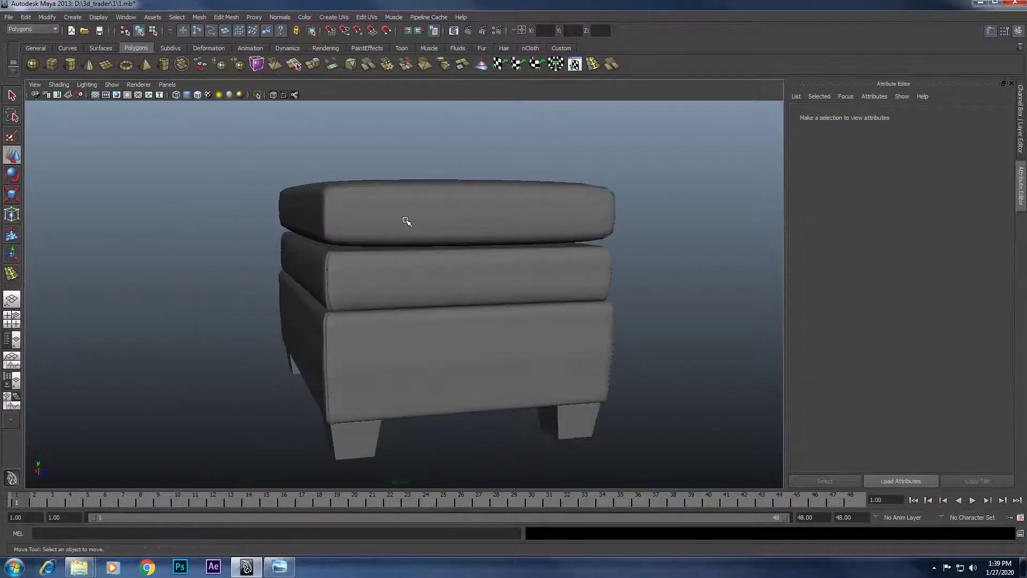
Select top cushion pCube9 and toggle between the single view and the four-view layout.
left_click(406, 222)
mouse_move(406, 222)
right_mouse_down("alt")
mouse_move(453, 206)
mouse_move(463, 261)
mouse_move(435, 168)
right_mouse_up("alt")
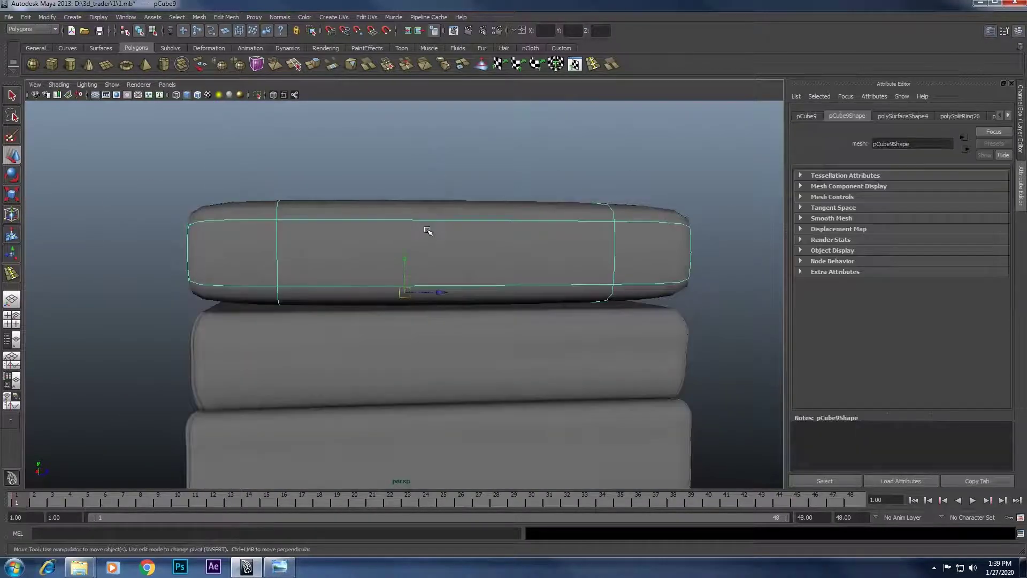
mouse_move(428, 229)
left_mouse_down("alt")
mouse_move(470, 241)
mouse_move(452, 234)
left_mouse_up("alt")
key("space")
key("space")
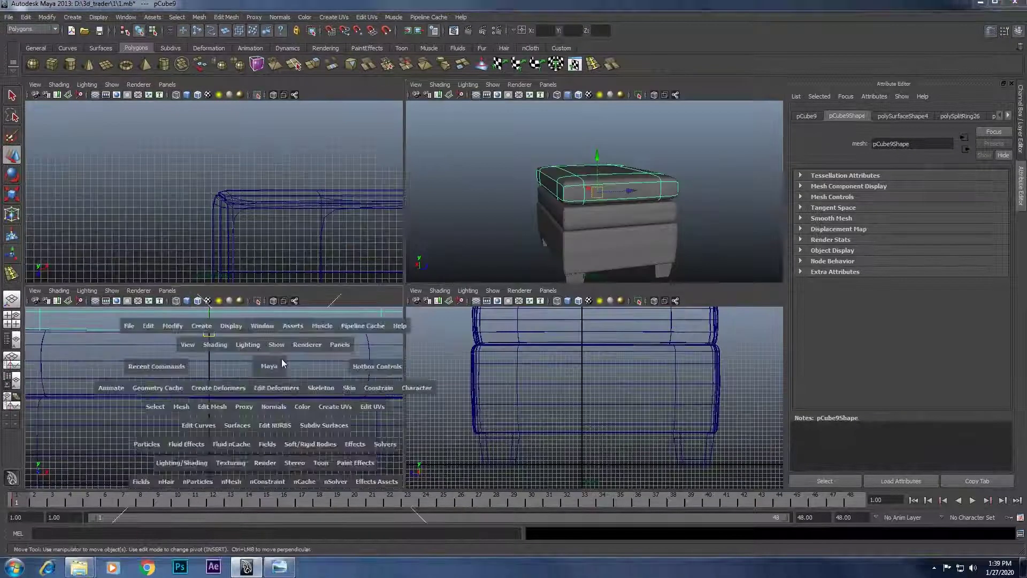
key("space")
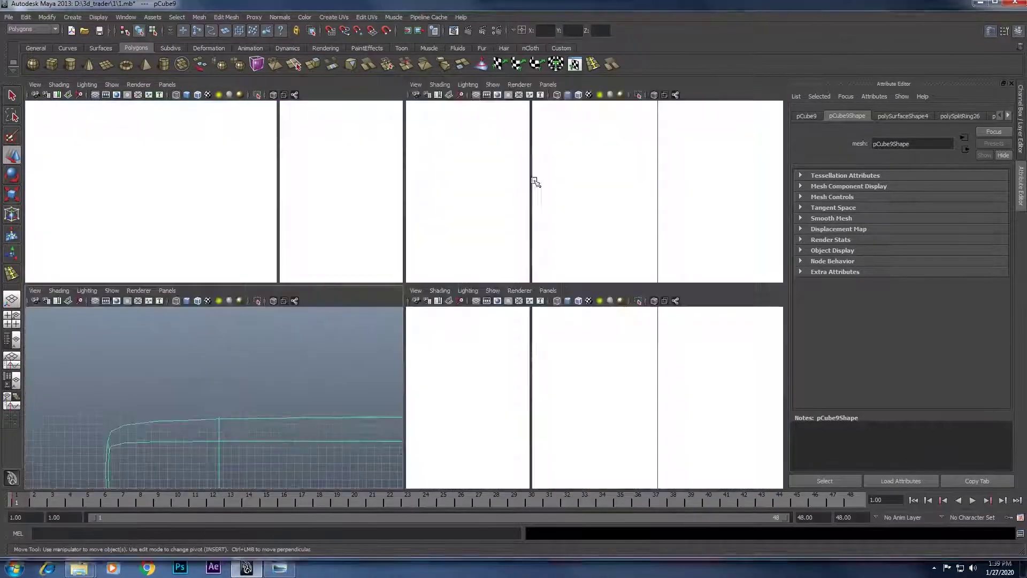
key("space")
Compare the ottoman from a frontal view against the leather reference photo.
left_click(279, 567)
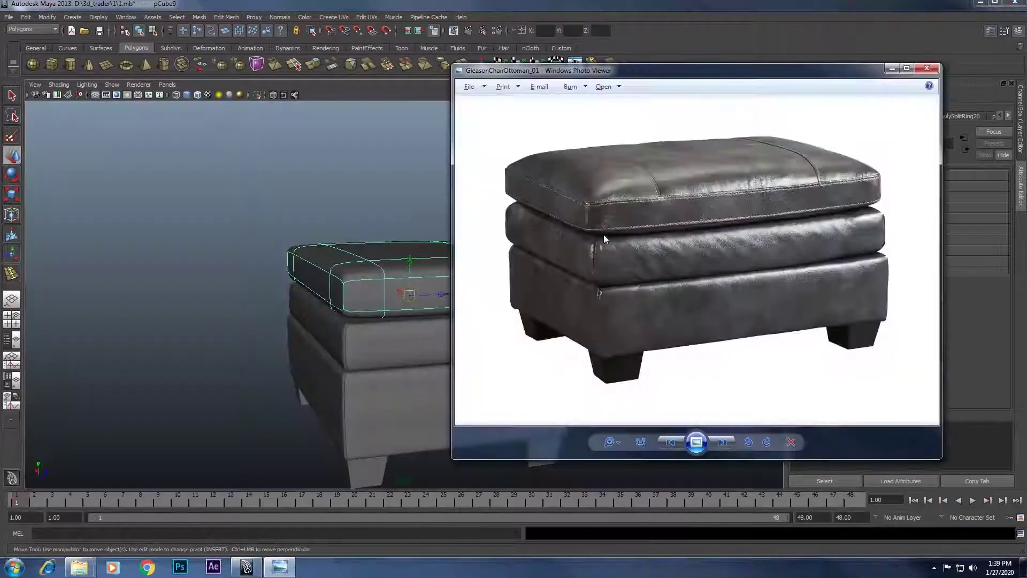
left_click_drag(276, 259, 391, 229, "alt")
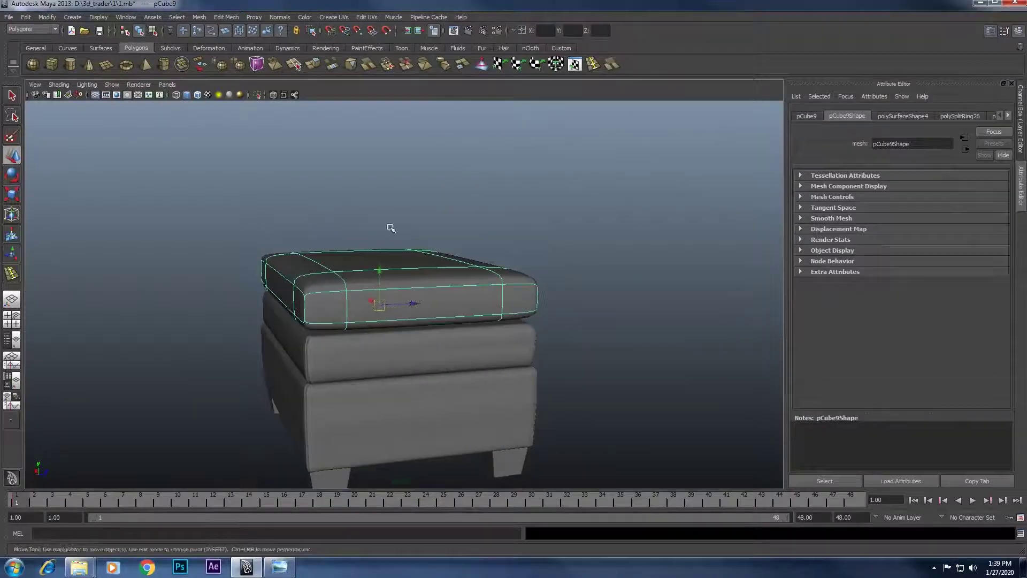
scroll(358, 281, "up", 3)
key("alt+Tab")
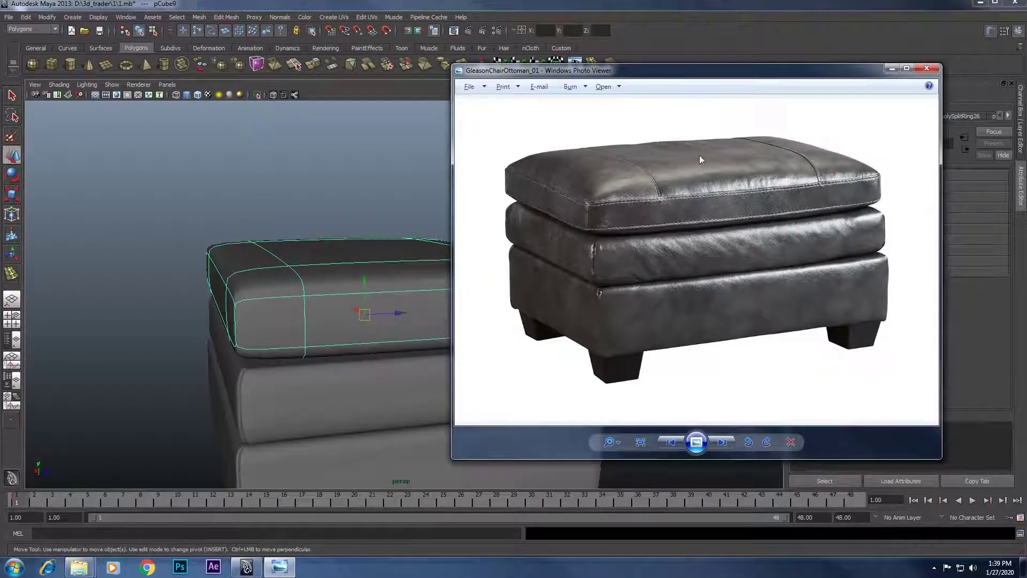
key("alt+Tab")
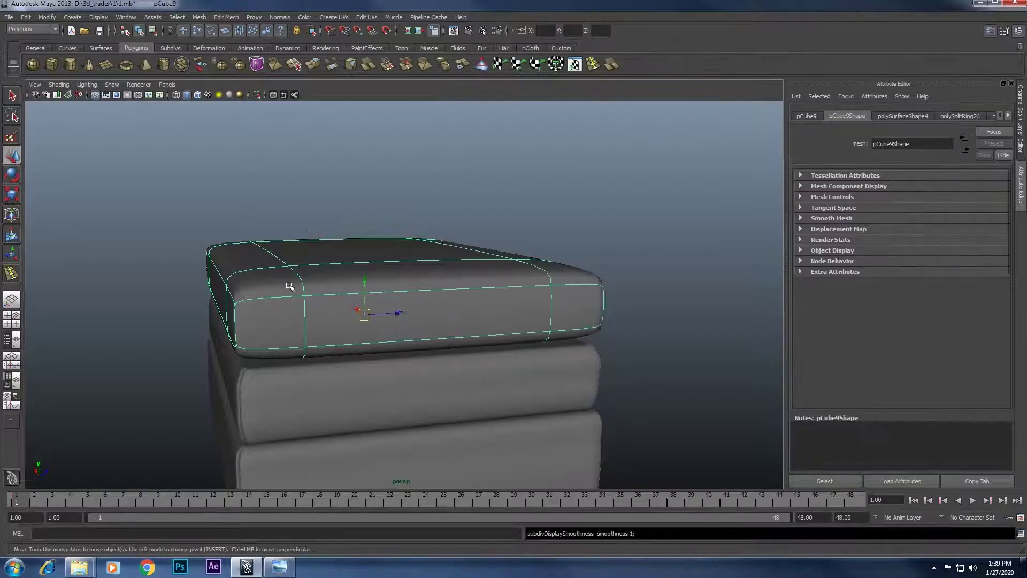
Turn off smooth preview and isolate the top cushion on its own.
key("1")
scroll(266, 267, "up", 2)
right_click_drag(268, 274, 242, 258)
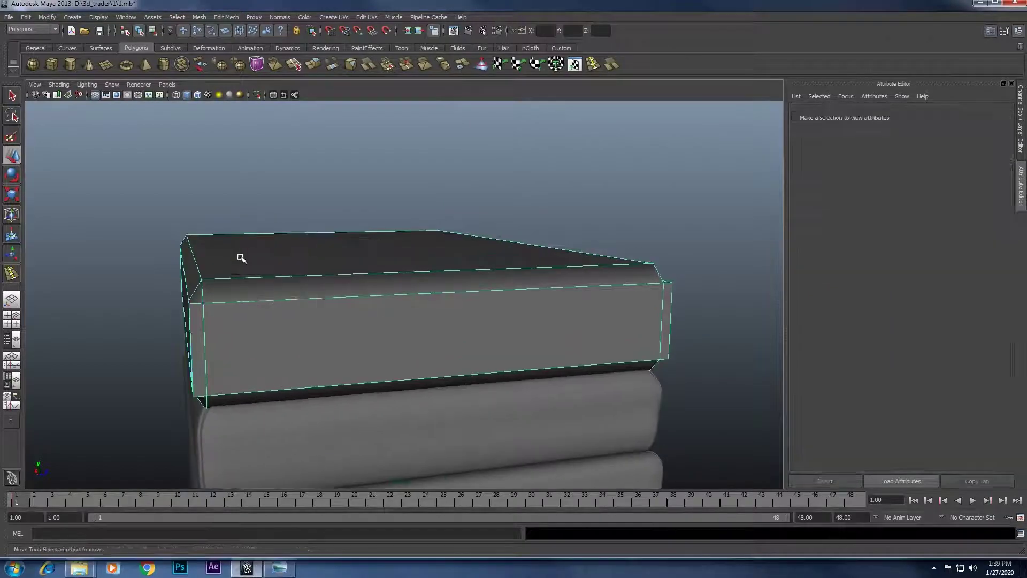
left_click(260, 256)
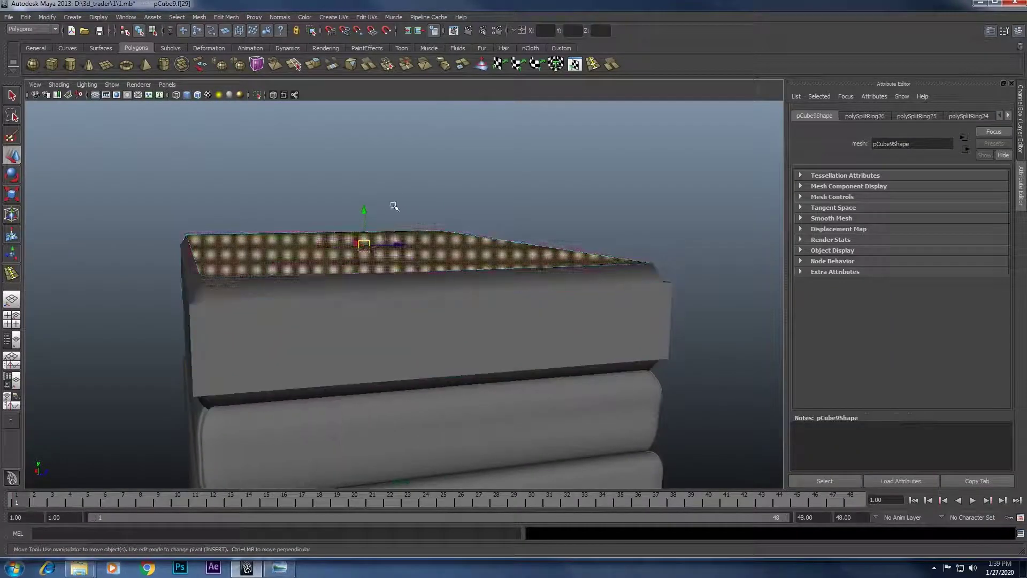
key("F8")
key("ctrl+1")
Scale the cushion's large bottom face inward from the edges.
right_click_drag(332, 289, 390, 292)
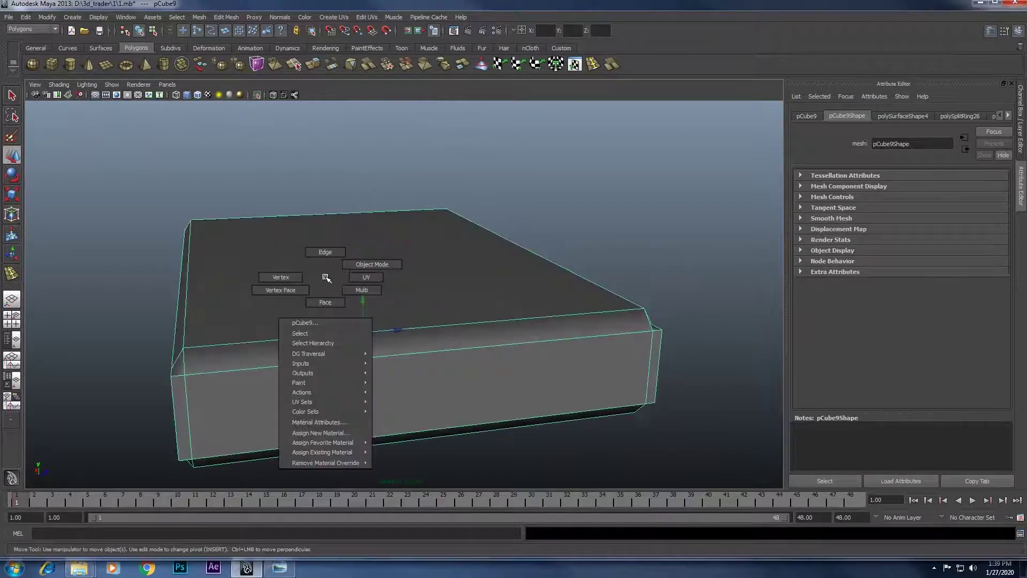
left_click(317, 280)
left_click_drag(316, 279, 350, 275, "alt")
left_click(350, 275)
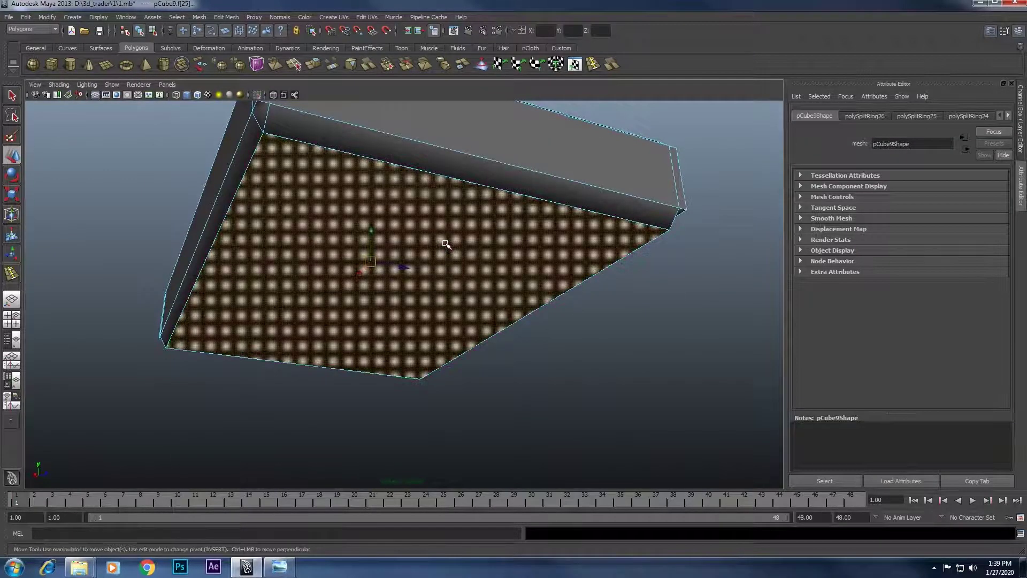
key("r")
middle_click_drag(496, 207, 479, 224)
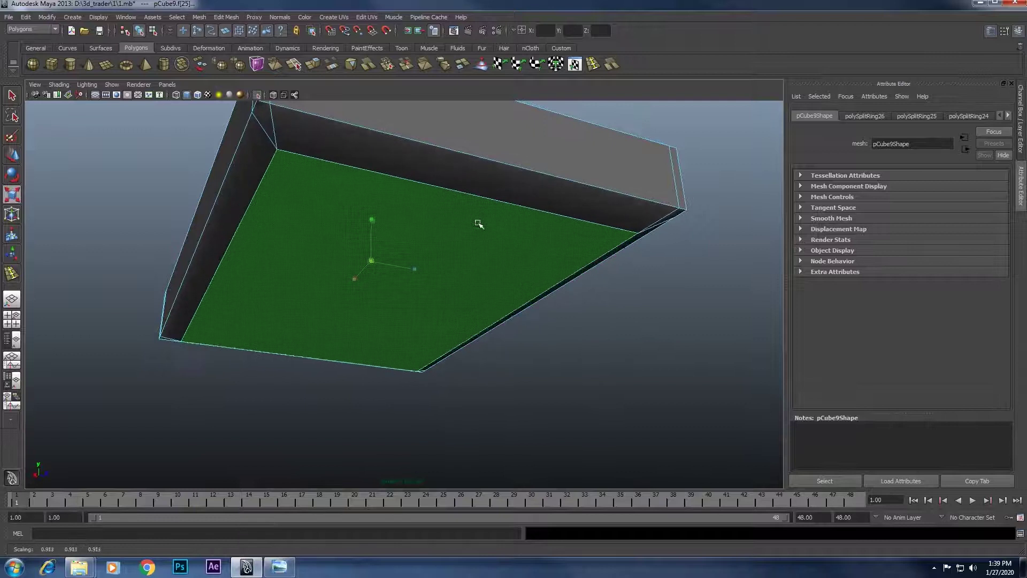
Squash the cushion's large front face vertically and return to object mode.
left_click_drag(479, 224, 425, 247, "alt")
scroll(375, 267, "up", 3)
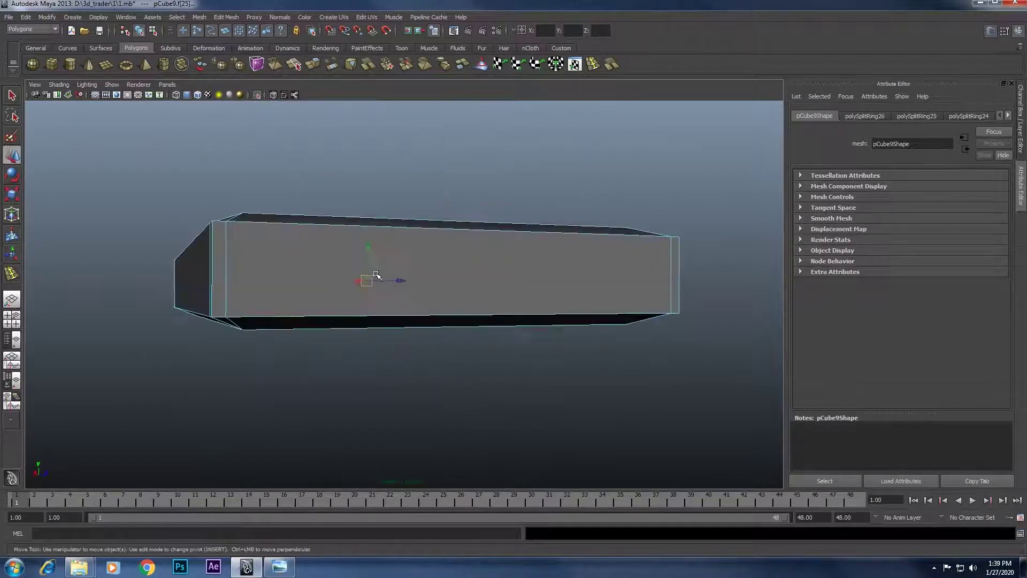
key("w")
mouse_move(289, 274)
left_mouse_down("alt")
mouse_move(339, 264)
mouse_move(342, 336)
left_mouse_up("alt")
left_click(316, 284)
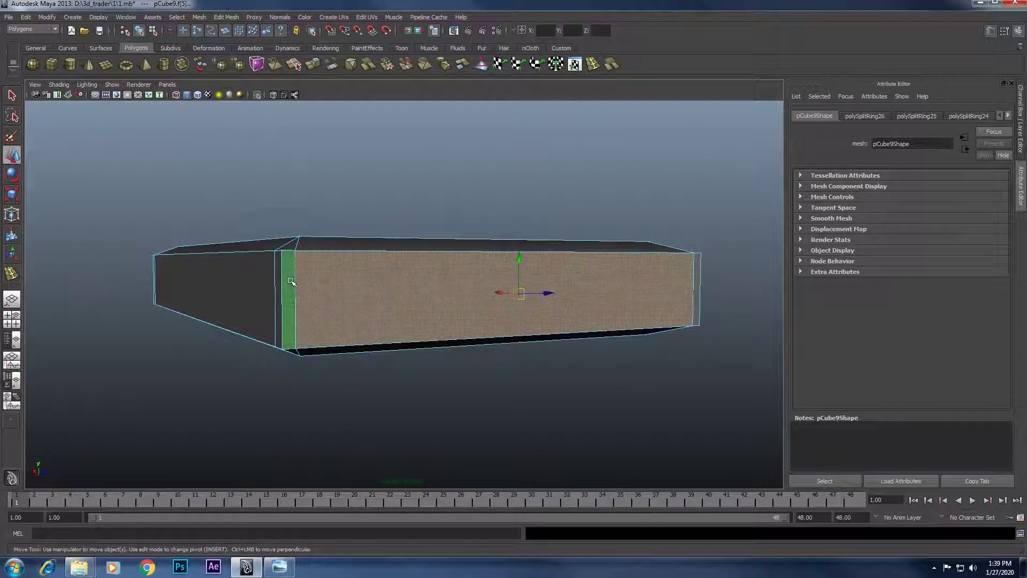
left_click(321, 280)
key("r")
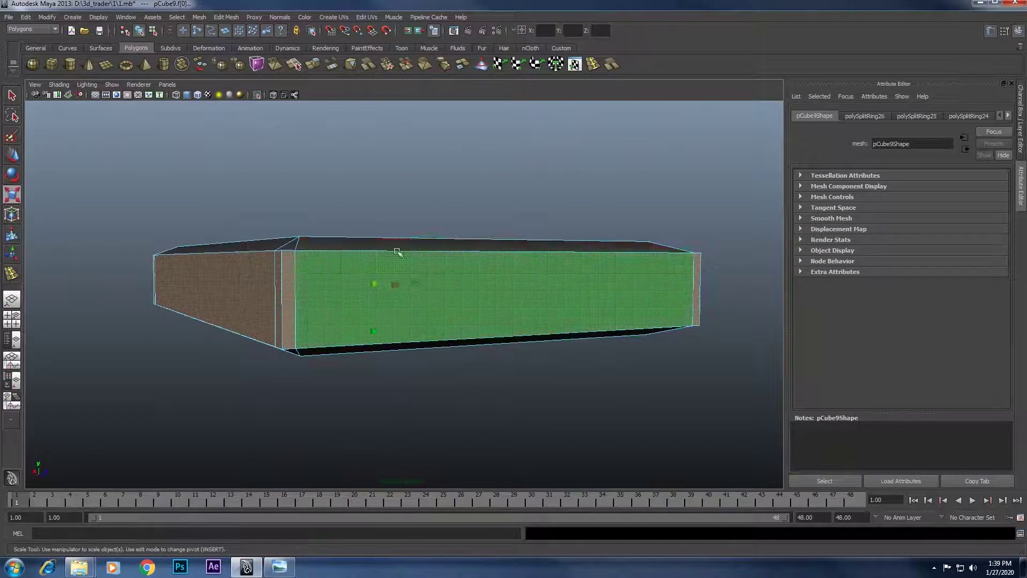
left_click_drag(369, 336, 389, 275)
right_click_drag(389, 274, 409, 257)
Show the full ottoman again with the top cushion in smooth preview.
scroll(413, 248, "down", 3)
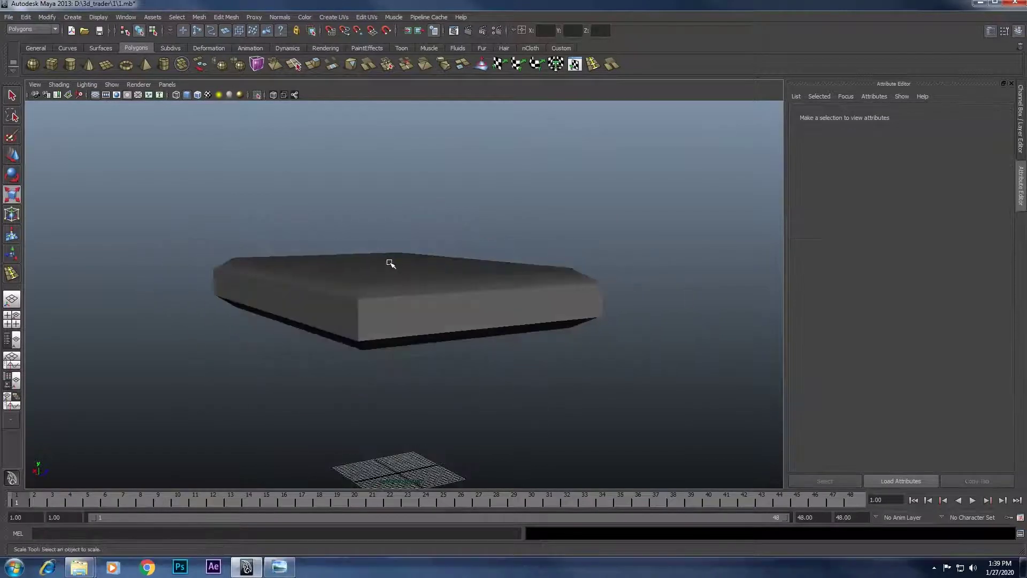
left_click(390, 264)
key("alt+Tab")
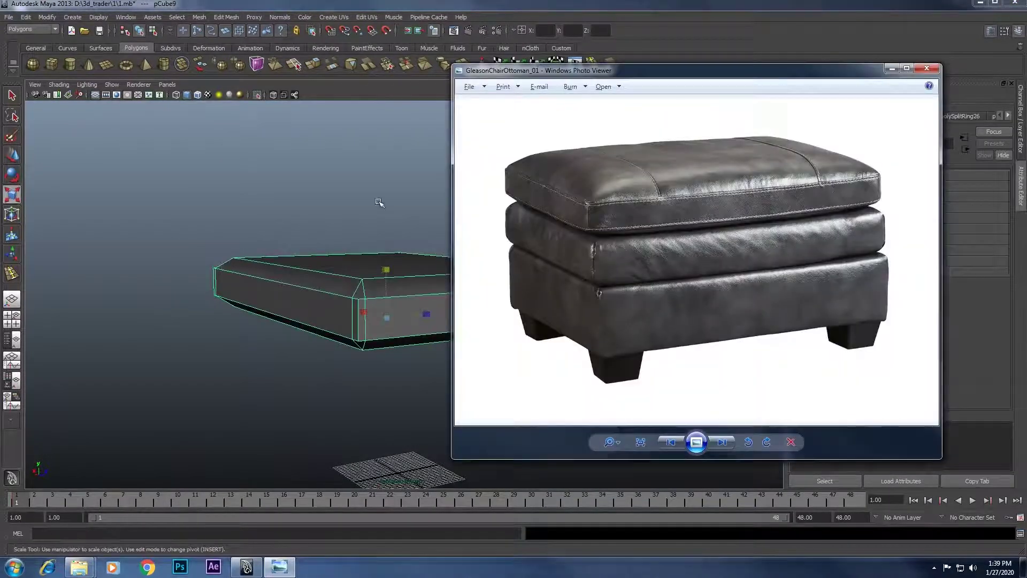
key("alt+Tab")
left_click(257, 94)
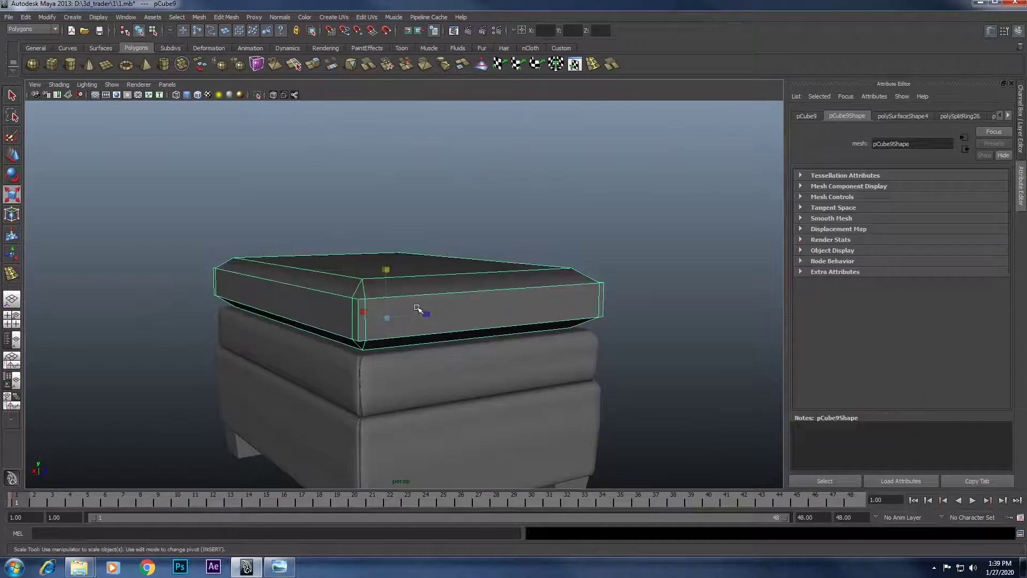
key("3")
From an eye-level front view, compare the ottoman with the reference photo.
left_click(507, 234)
scroll(558, 283, "up", 2)
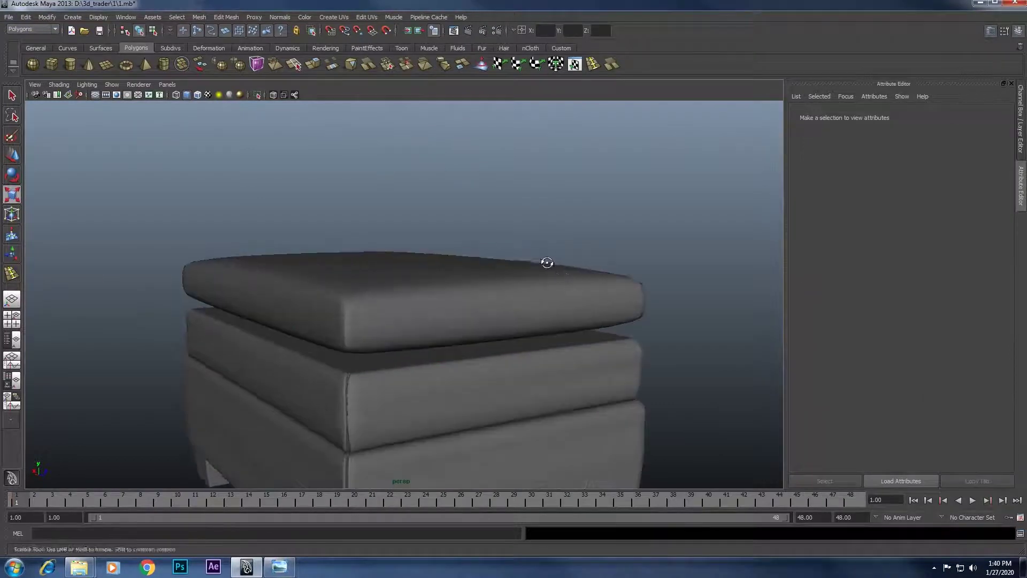
left_click_drag(547, 262, 522, 257, "alt")
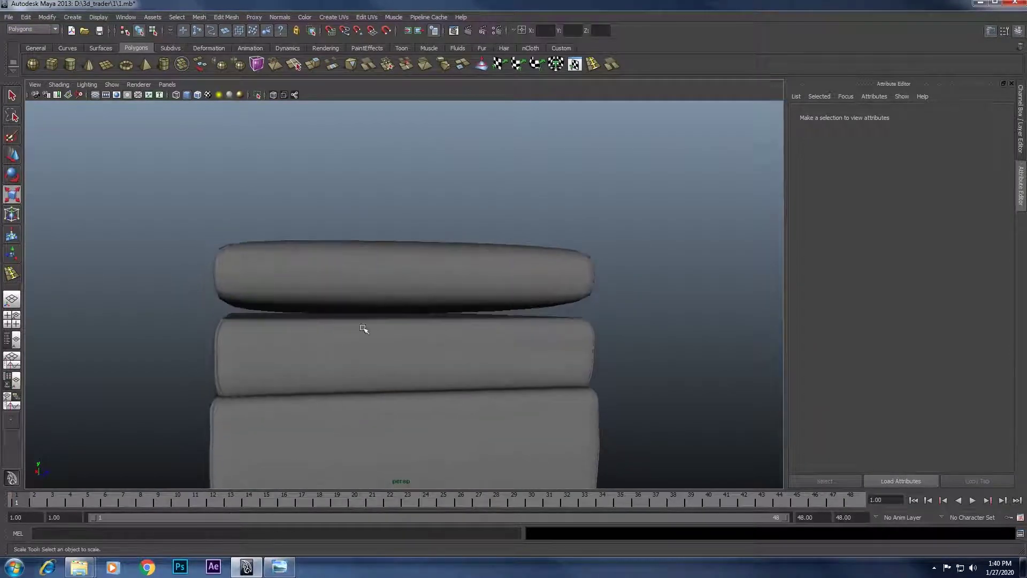
left_click(280, 570)
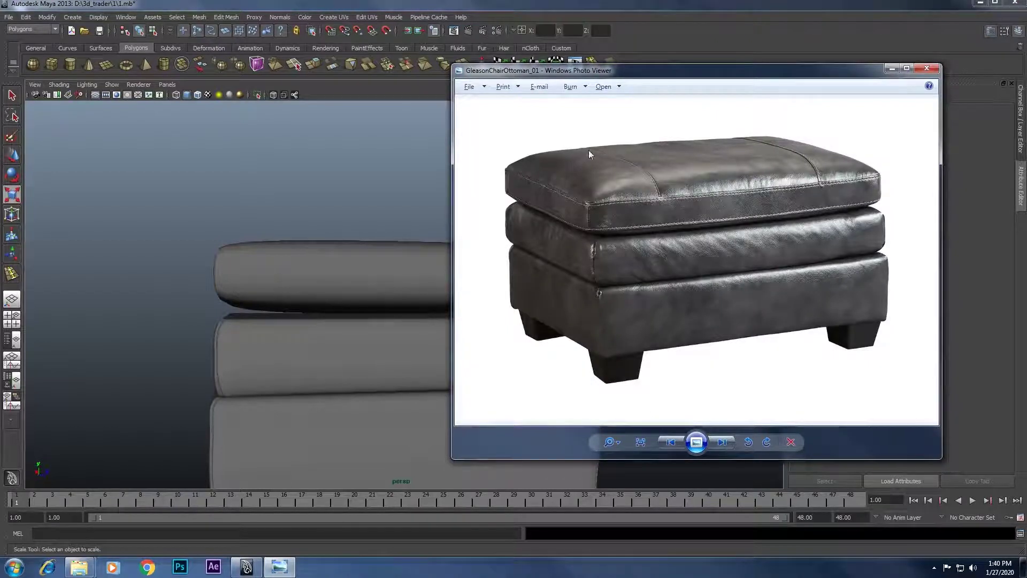
left_click(296, 277)
Frame the top cushion as its unsmoothed cage and select its front face.
left_click(353, 263)
key("1")
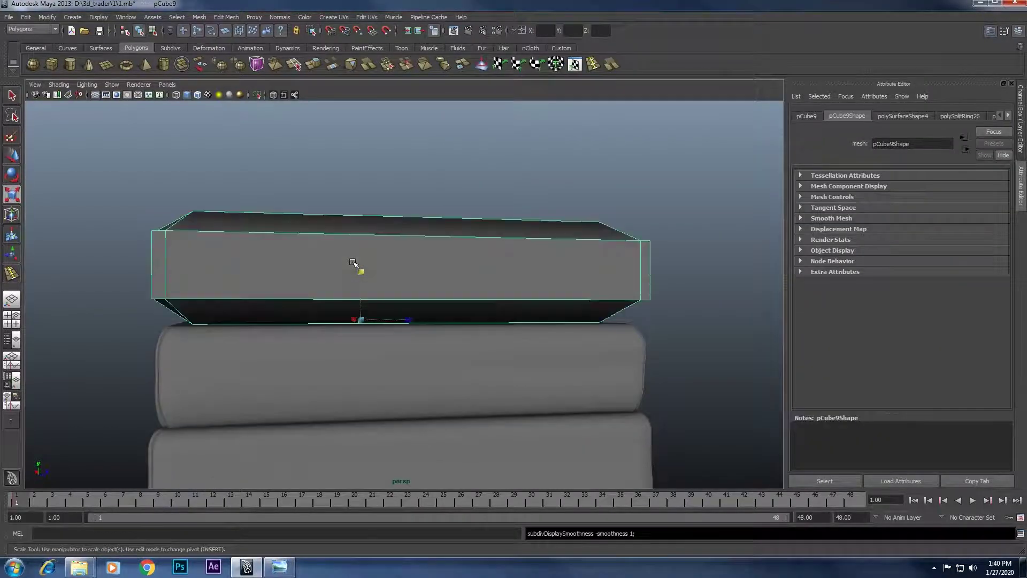
key("f")
mouse_move(353, 263)
left_mouse_down("alt")
mouse_move(260, 294)
mouse_move(285, 351)
left_mouse_up("alt")
right_click_drag(285, 351, 282, 363)
left_click(283, 363)
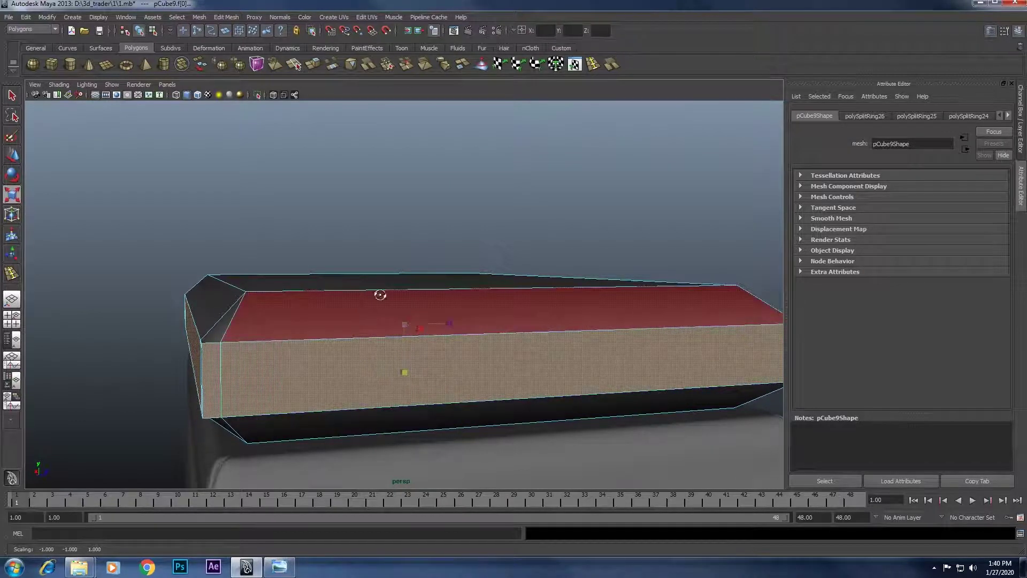
Select the whole top cushion and orbit to view its underside.
left_click_drag(378, 294, 349, 316, "alt")
left_click(349, 316)
right_click_drag(367, 321, 427, 122, "alt")
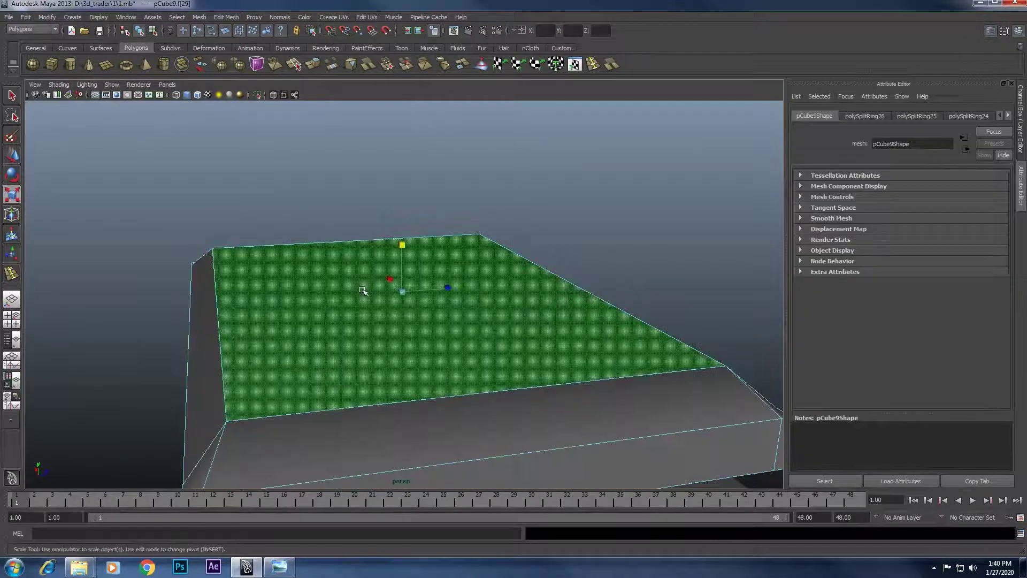
right_click_drag(360, 289, 330, 286, "alt")
key("F8")
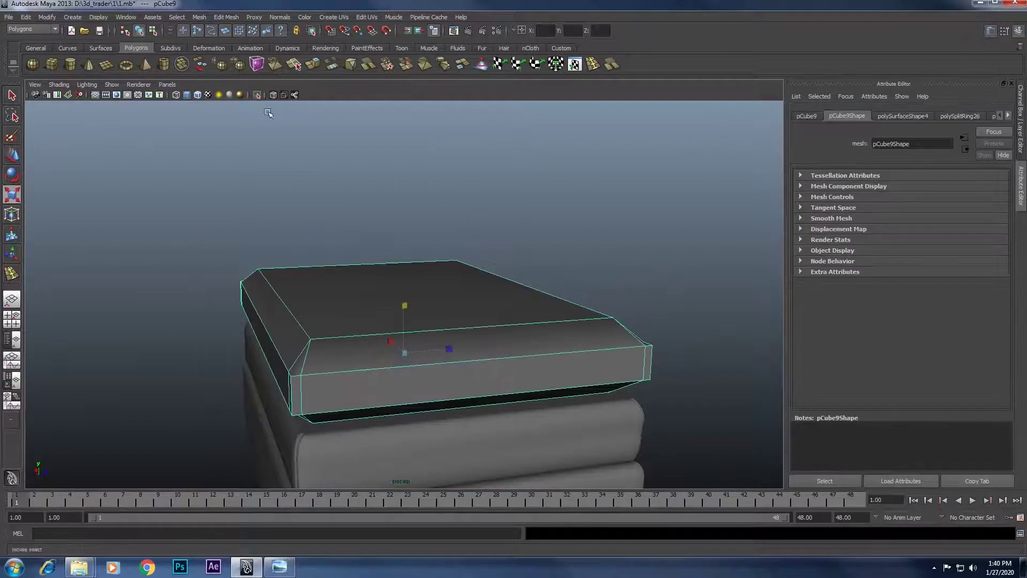
mouse_move(267, 113)
left_mouse_down("alt")
mouse_move(339, 286)
mouse_move(367, 268)
left_mouse_up("alt")
Select the cushion's bottom face and try a slight scale, undoing it.
key("F11")
left_click(416, 246)
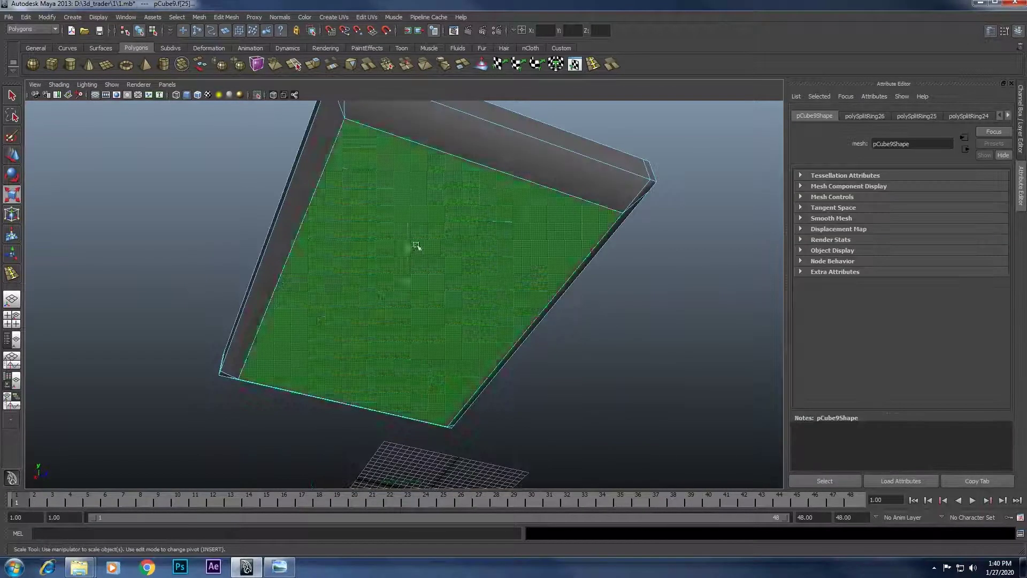
mouse_move(416, 246)
left_mouse_down("alt")
mouse_move(463, 231)
mouse_move(438, 289)
left_mouse_up("alt")
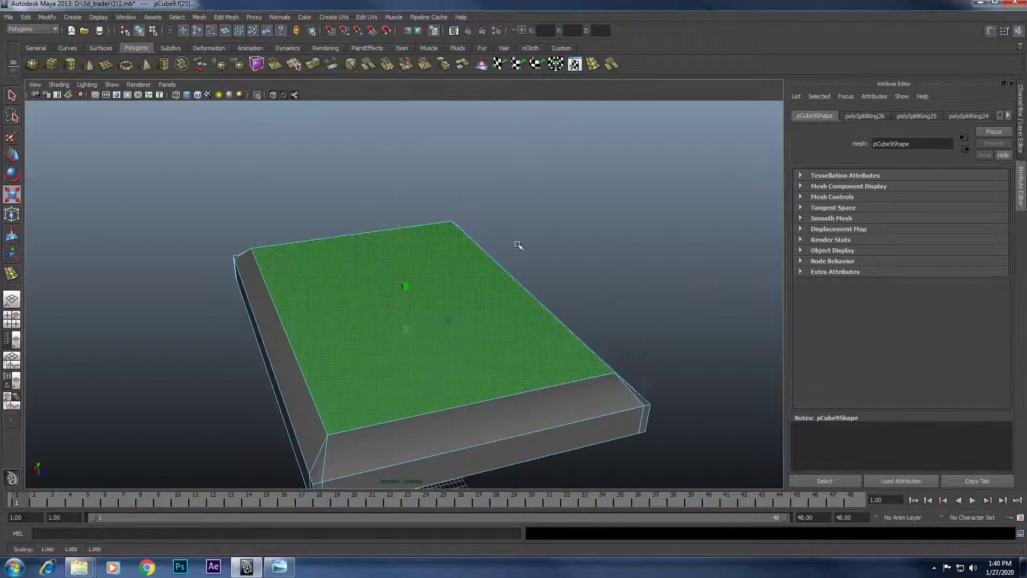
key("w")
left_click_drag(543, 229, 523, 222, "alt")
key("r")
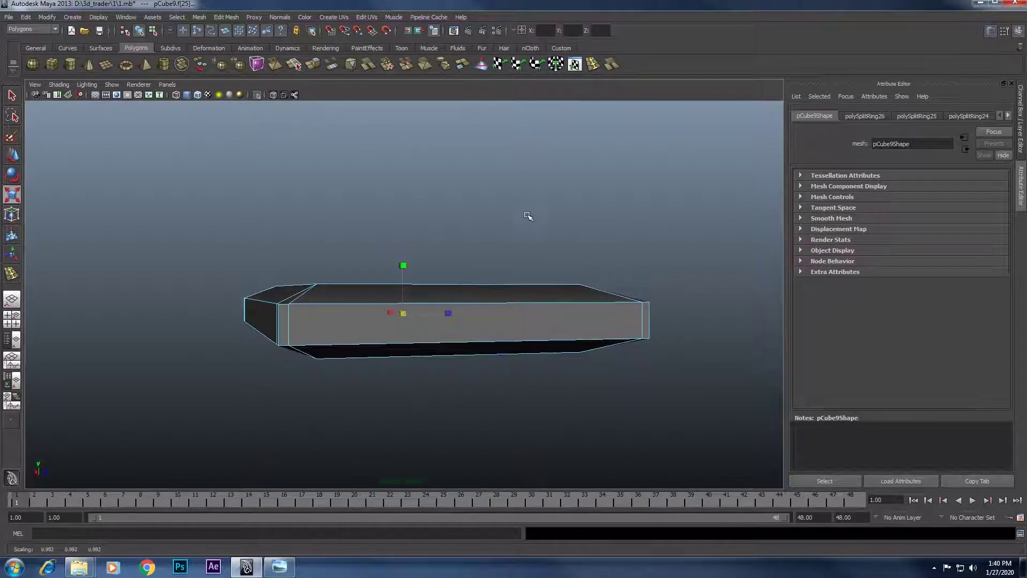
mouse_move(503, 237)
left_mouse_down("alt")
mouse_move(491, 245)
mouse_move(477, 229)
mouse_move(493, 220)
left_mouse_up("alt")
mouse_move(507, 194)
middle_mouse_down()
mouse_move(470, 227)
mouse_move(479, 213)
middle_mouse_up()
key("z")
Push the cushion's bottom face downward with the Move tool.
mouse_move(476, 188)
left_mouse_down("alt")
mouse_move(396, 307)
mouse_move(426, 250)
mouse_move(411, 235)
left_mouse_up("alt")
left_click(407, 292)
key("w")
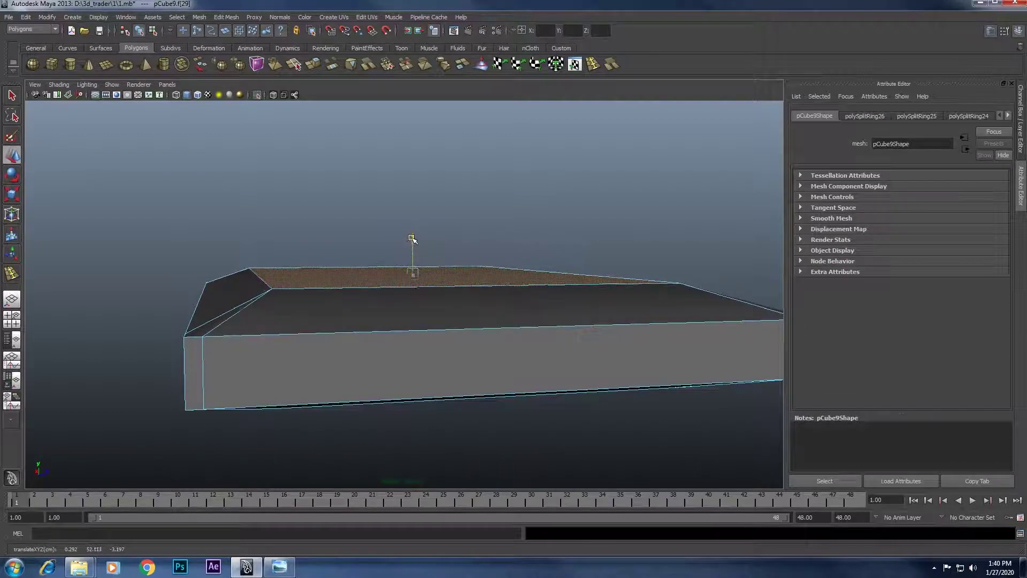
left_click(372, 336)
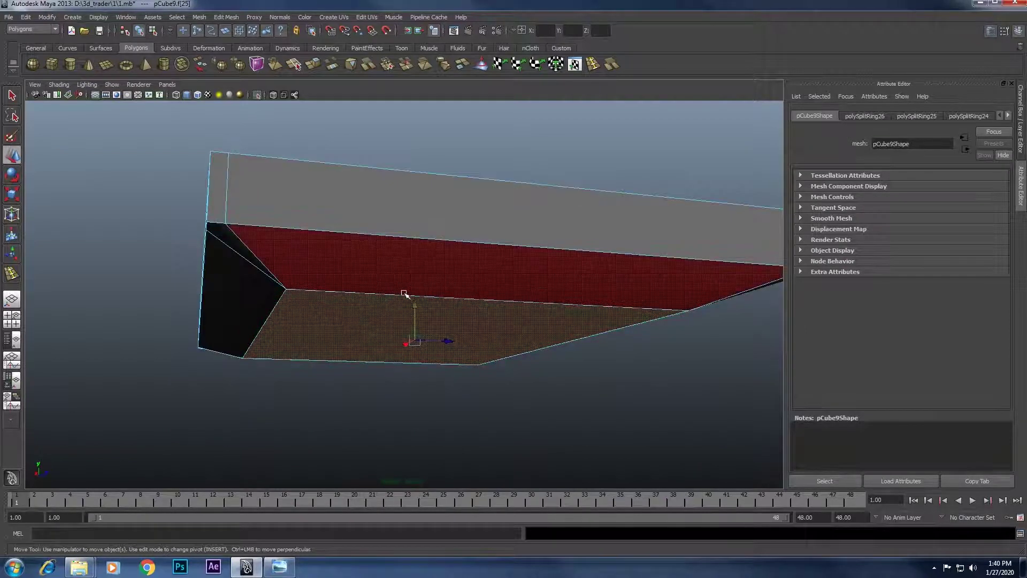
left_click_drag(413, 302, 412, 312)
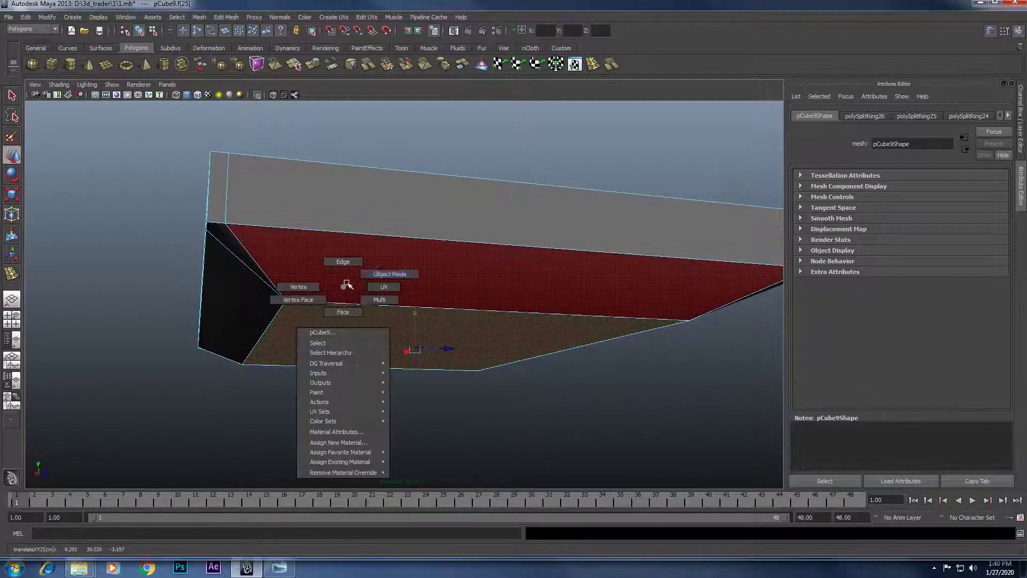
Return to object mode and preview the isolated cushion smoothed.
right_click_drag(413, 313, 401, 252)
left_click_drag(401, 252, 466, 164, "alt")
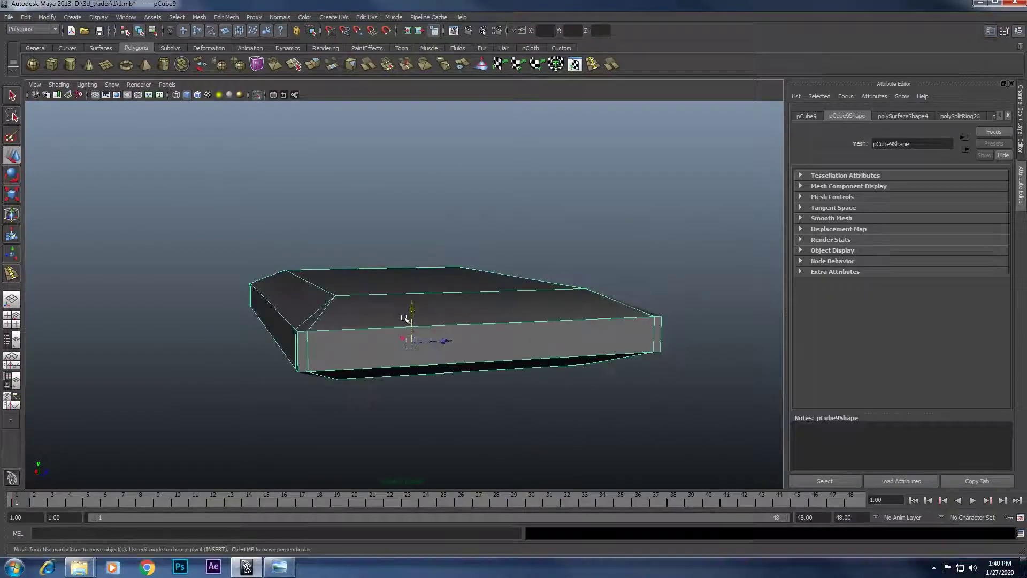
key("3")
left_click(557, 259)
left_click_drag(557, 259, 447, 197, "alt")
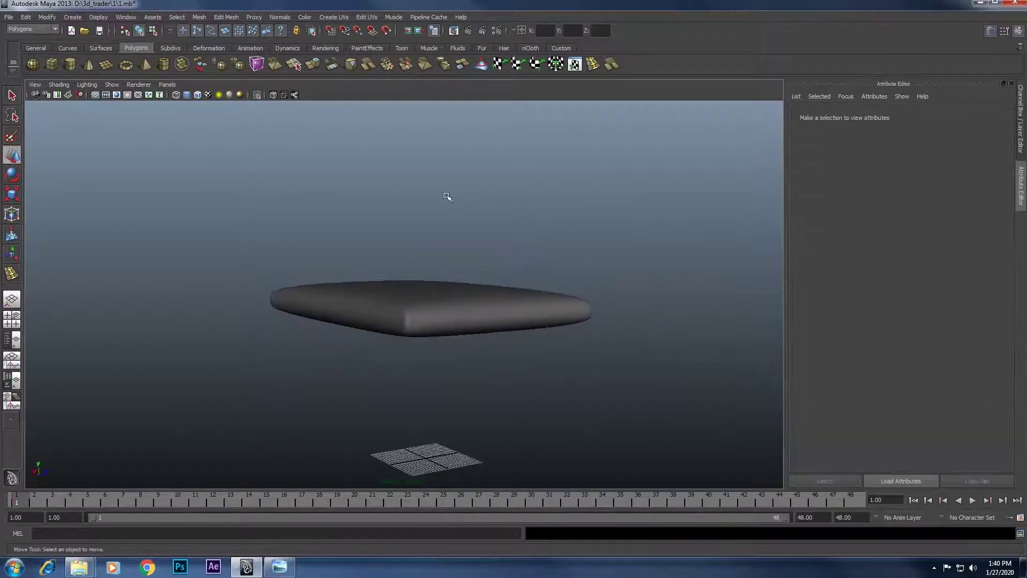
Restore the full ottoman and view the top cushion's low-poly cage in a large front view.
left_click(277, 95)
left_click_drag(473, 253, 427, 247, "alt")
left_click(402, 291)
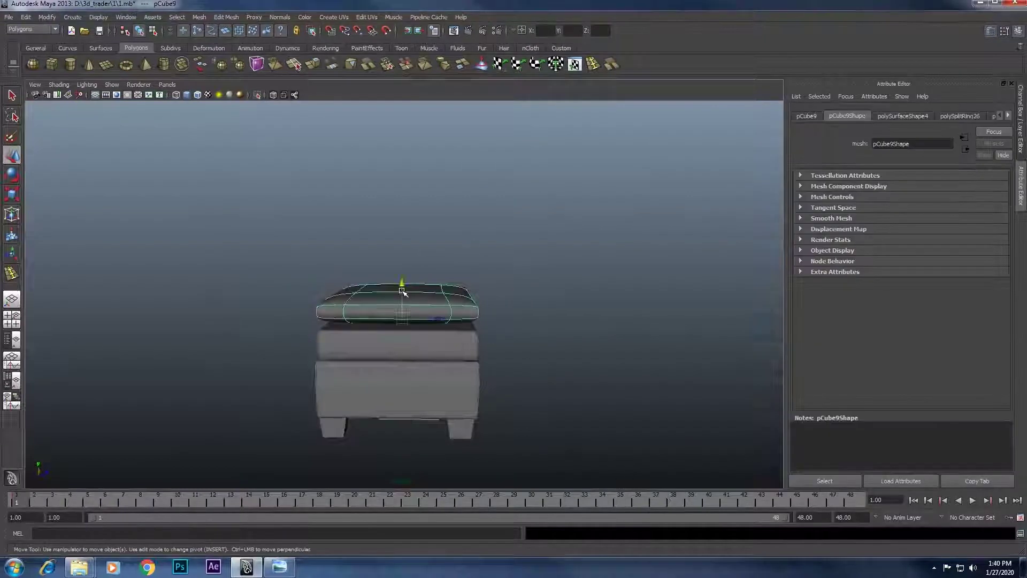
key("space")
key("space")
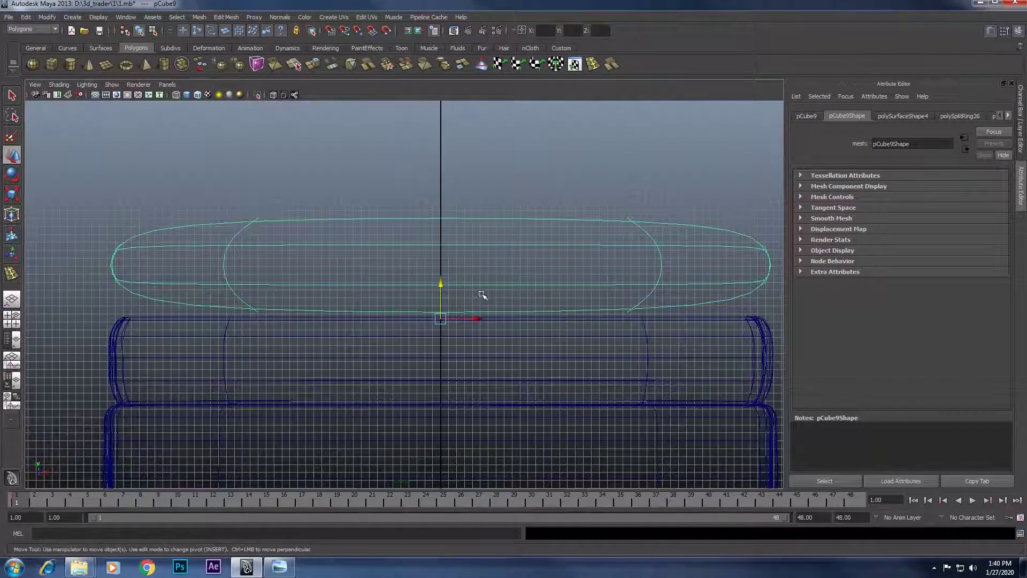
key("1")
Reselect the top cushion and check it smoothed again in the front view.
right_click(261, 289)
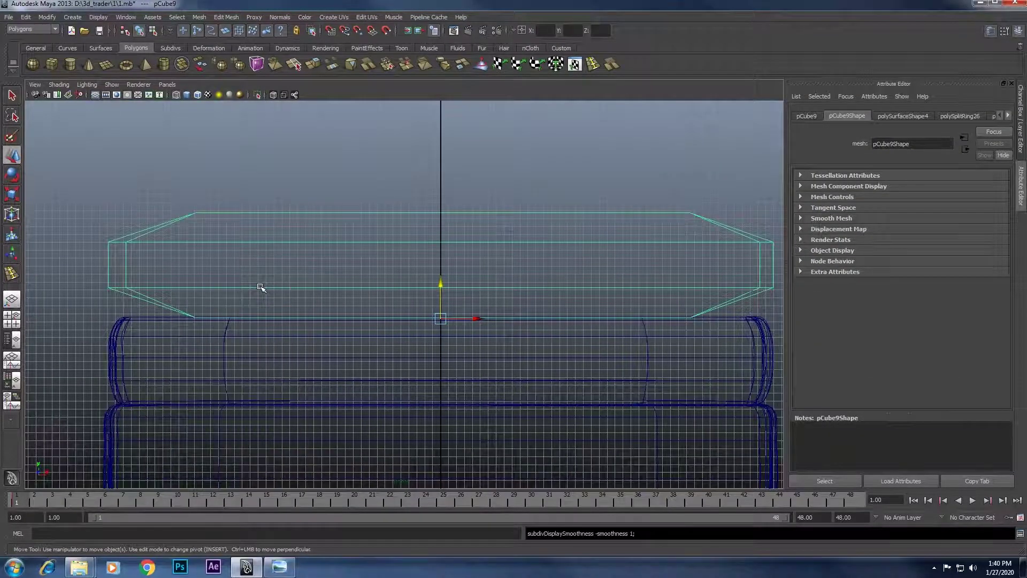
right_click(260, 287)
left_click(268, 288)
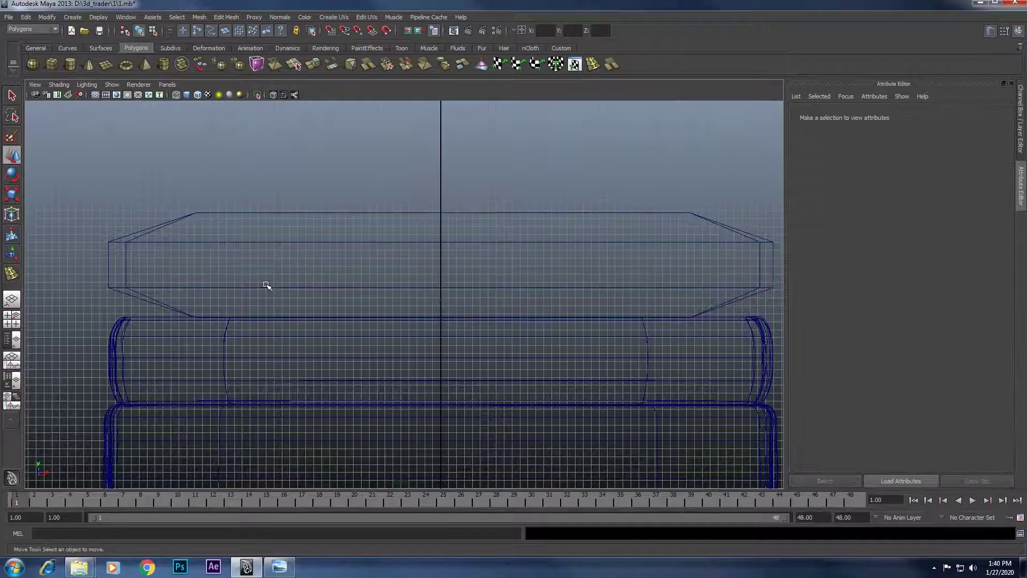
left_click(249, 286)
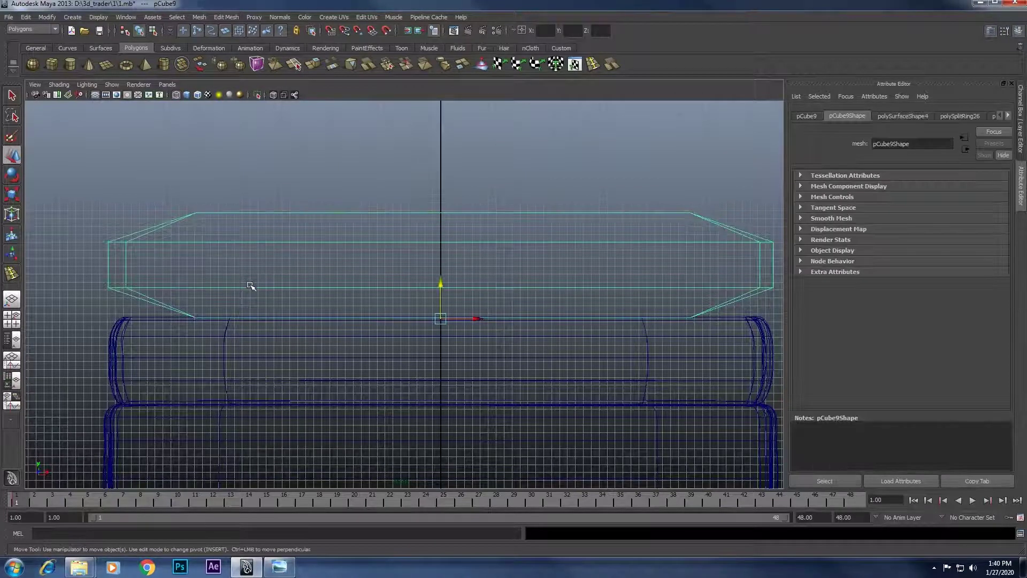
key("3")
scroll(225, 299, "up", 1)
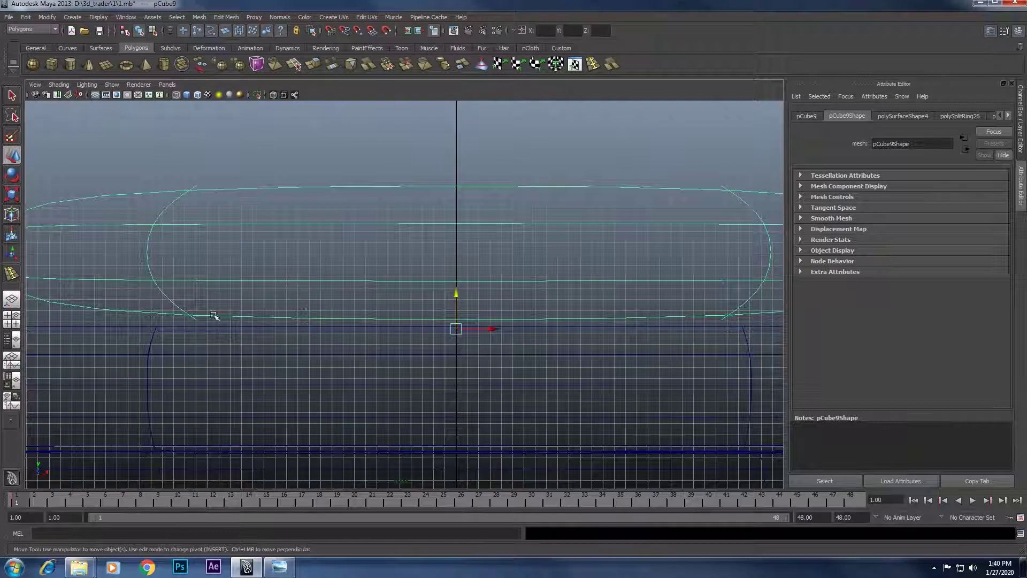
scroll(337, 280, "up", 2)
scroll(190, 298, "up", 1)
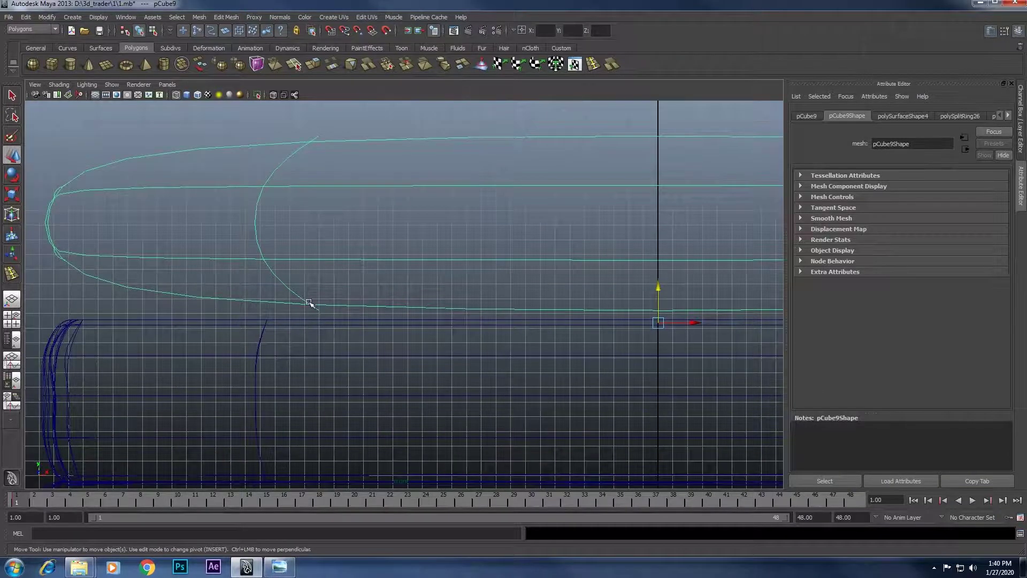
scroll(310, 313, "down", 2)
In perspective, show the top cushion's unsmoothed cage and bring up the reference photo.
key("space")
key("space")
mouse_move(474, 215)
left_mouse_down("alt")
mouse_move(449, 406)
mouse_move(443, 332)
mouse_move(449, 284)
mouse_move(463, 265)
mouse_move(439, 251)
mouse_move(406, 252)
mouse_move(406, 298)
mouse_move(422, 300)
left_mouse_up("alt")
left_click(403, 300)
key("w")
key("1")
mouse_move(422, 300)
right_mouse_down("alt")
mouse_move(435, 323)
mouse_move(455, 315)
right_mouse_up("alt")
mouse_move(455, 315)
left_mouse_down("alt")
mouse_move(435, 280)
mouse_move(397, 398)
left_mouse_up("alt")
key("alt+Tab")
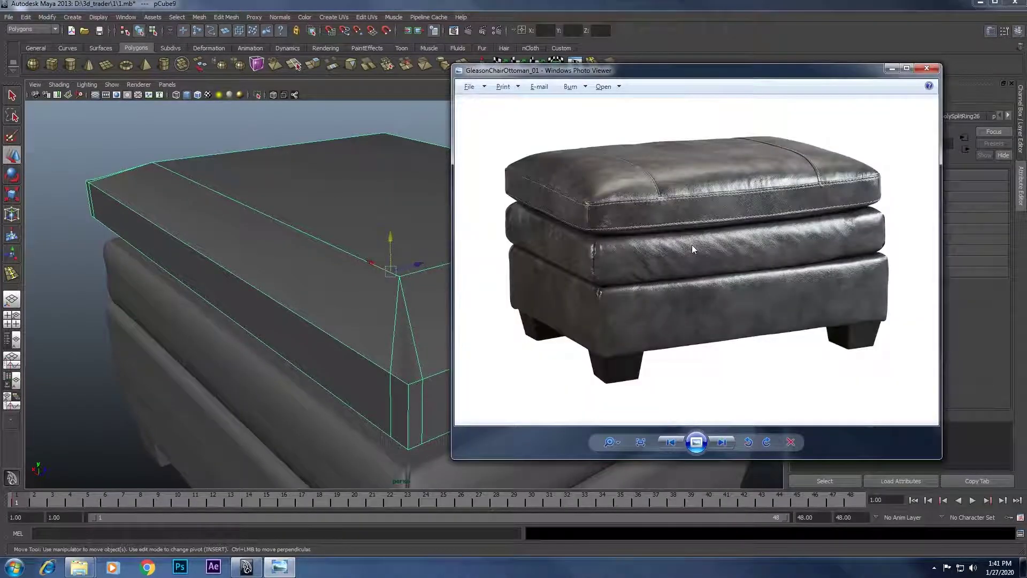
Study the reference photo's cushion seam up close, then put the photo away.
left_click(926, 68)
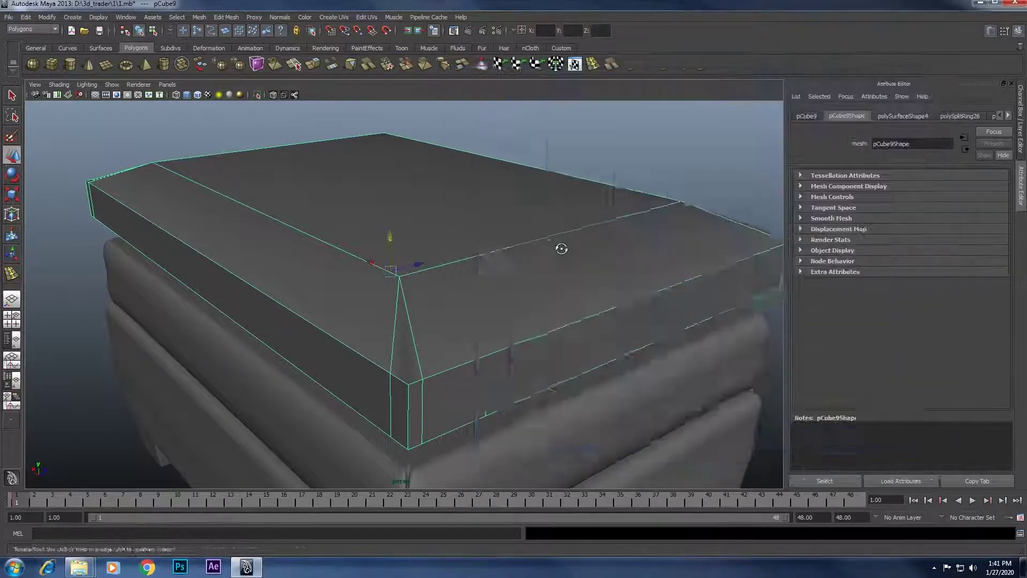
mouse_move(557, 245)
left_mouse_down("alt")
mouse_move(513, 252)
mouse_move(369, 207)
left_mouse_up("alt")
right_click_drag(524, 139, 477, 174, "shift")
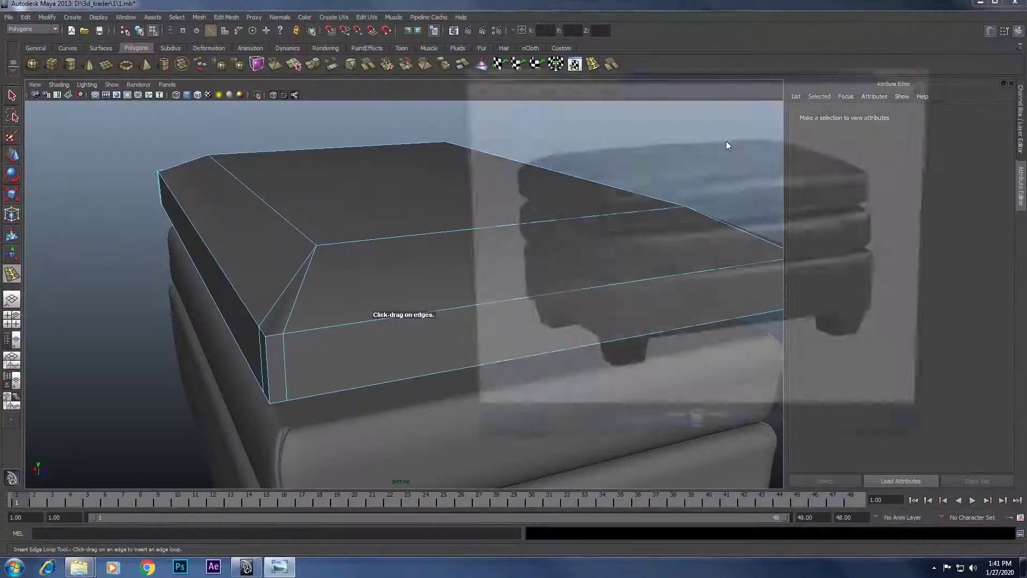
scroll(632, 275, "up", 3)
scroll(607, 282, "up", 2)
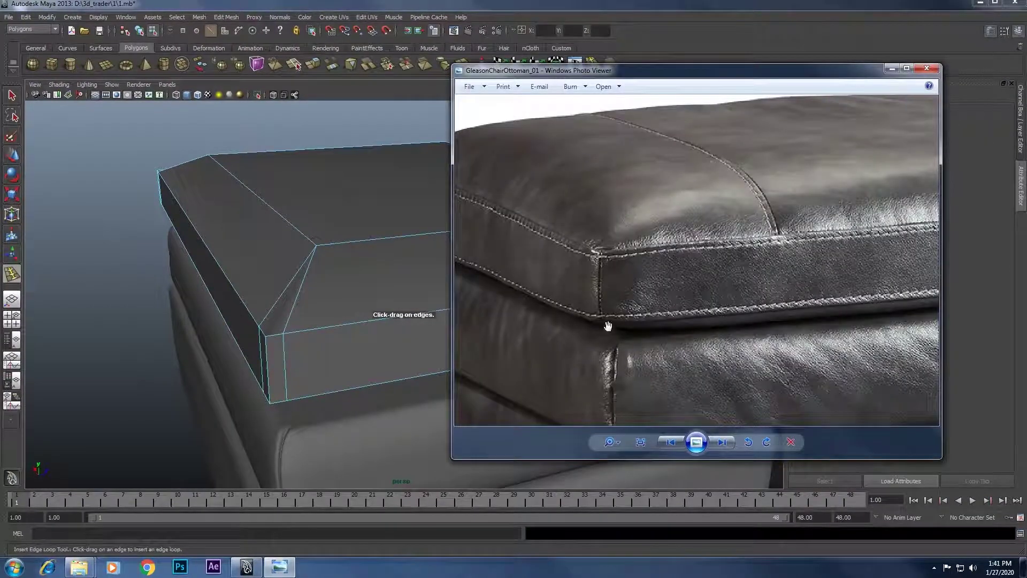
left_click(893, 71)
Select the top cushion's front and left side faces in face mode.
key("w")
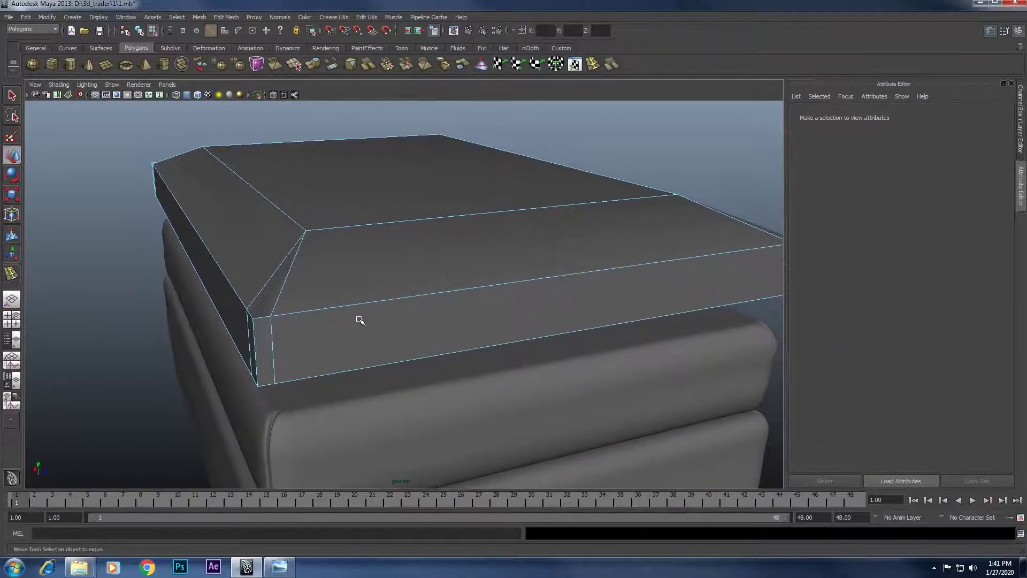
right_click(359, 318)
right_click_drag(359, 330, 359, 343)
left_click(321, 340)
left_click(262, 345, "shift")
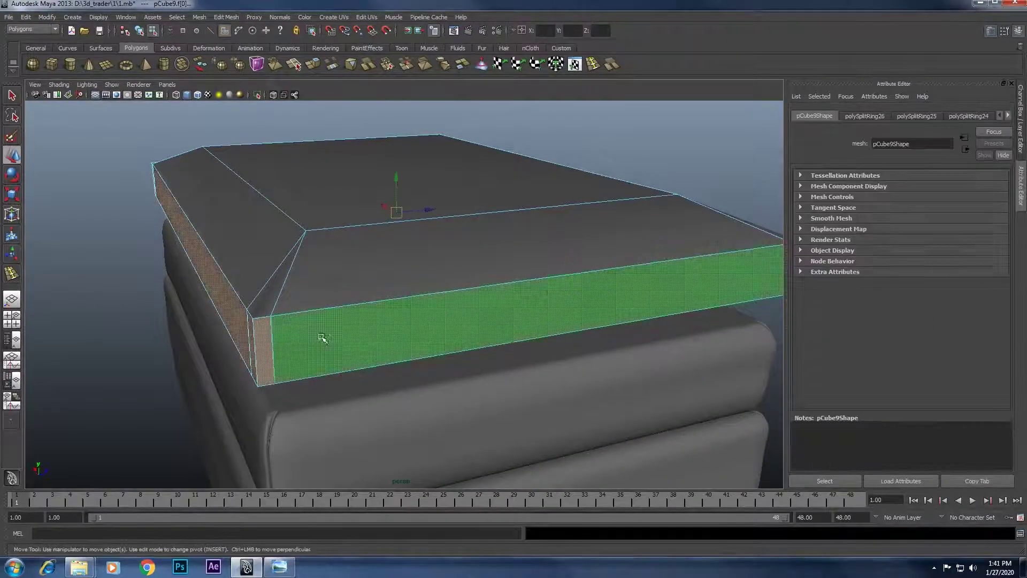
right_click(312, 330)
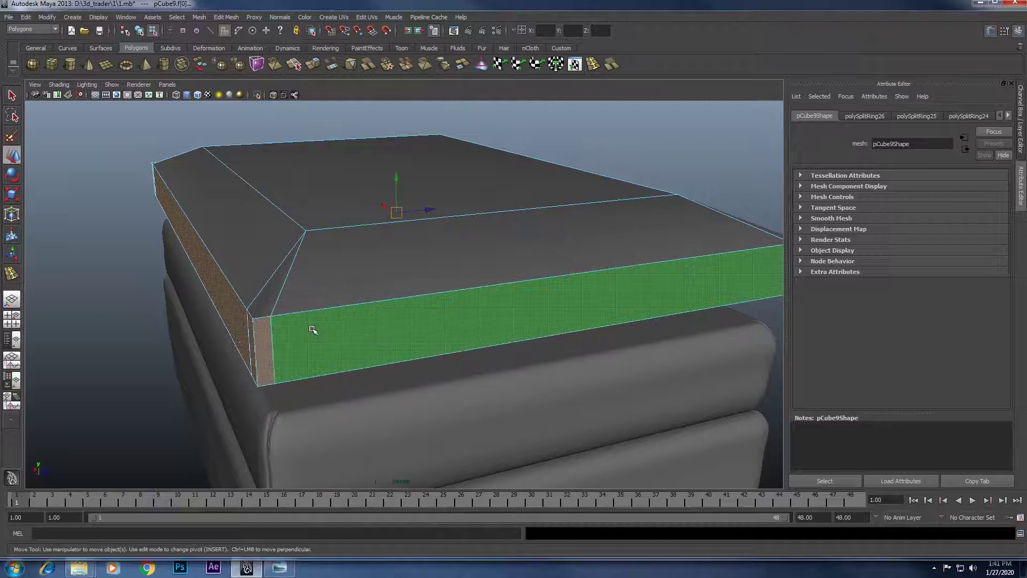
Extrude the cushion's side faces and push them slightly outward, about 0.347 in Z.
right_click(313, 330, "shift")
left_click(317, 350)
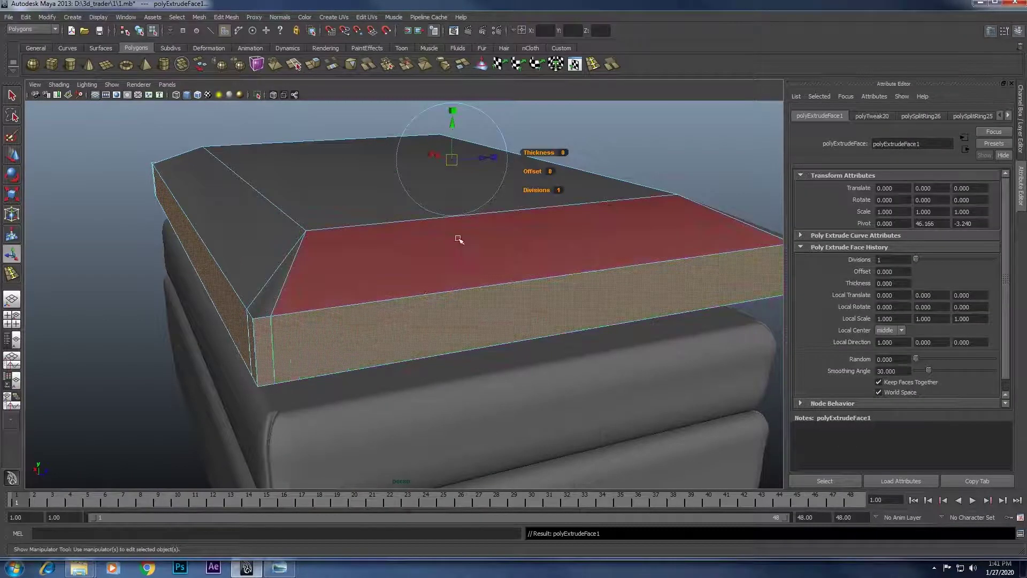
scroll(651, 216, "down", 5)
mouse_move(669, 206)
left_mouse_down("alt")
mouse_move(588, 214)
mouse_move(567, 248)
left_mouse_up("alt")
scroll(634, 223, "up", 8)
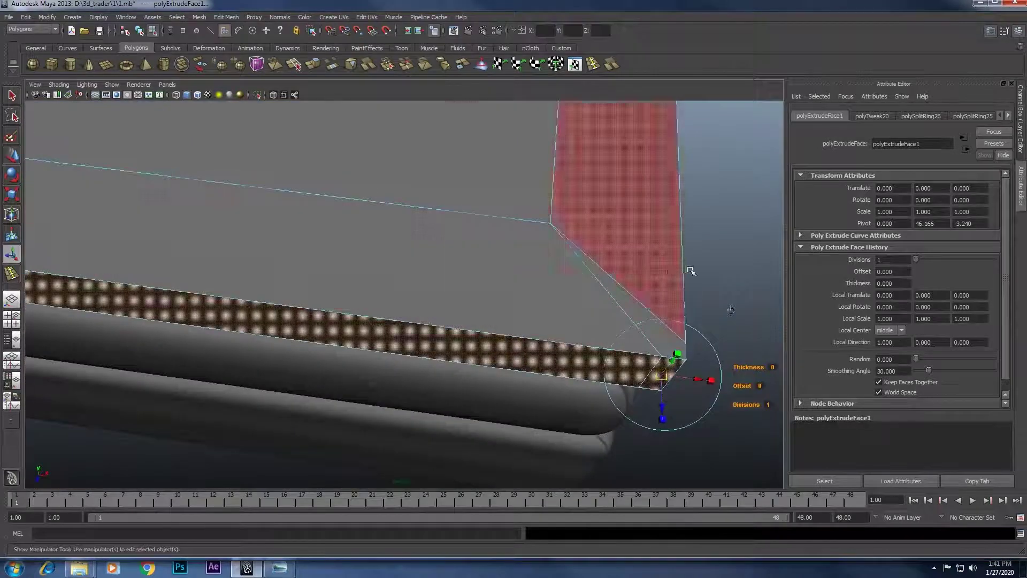
mouse_move(682, 276)
left_mouse_down("alt")
mouse_move(475, 245)
mouse_move(473, 284)
left_mouse_up("alt")
left_click_drag(423, 420, 425, 430)
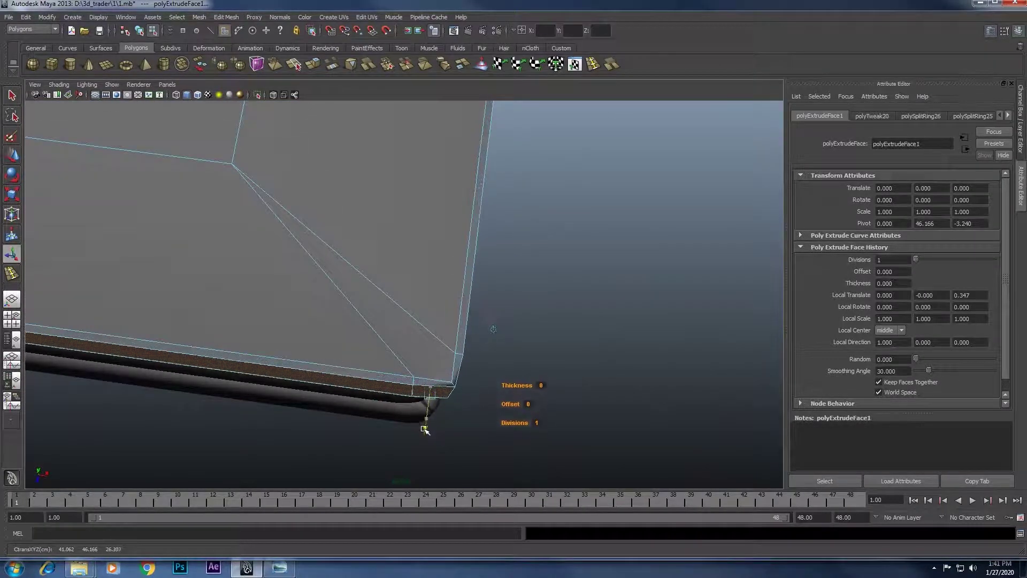
Select the top cushion slab and zoom in close on it.
mouse_move(589, 318)
left_mouse_down("alt")
mouse_move(582, 238)
mouse_move(367, 289)
left_mouse_up("alt")
scroll(473, 263, "down", 5)
right_click_drag(366, 289, 394, 291, "alt")
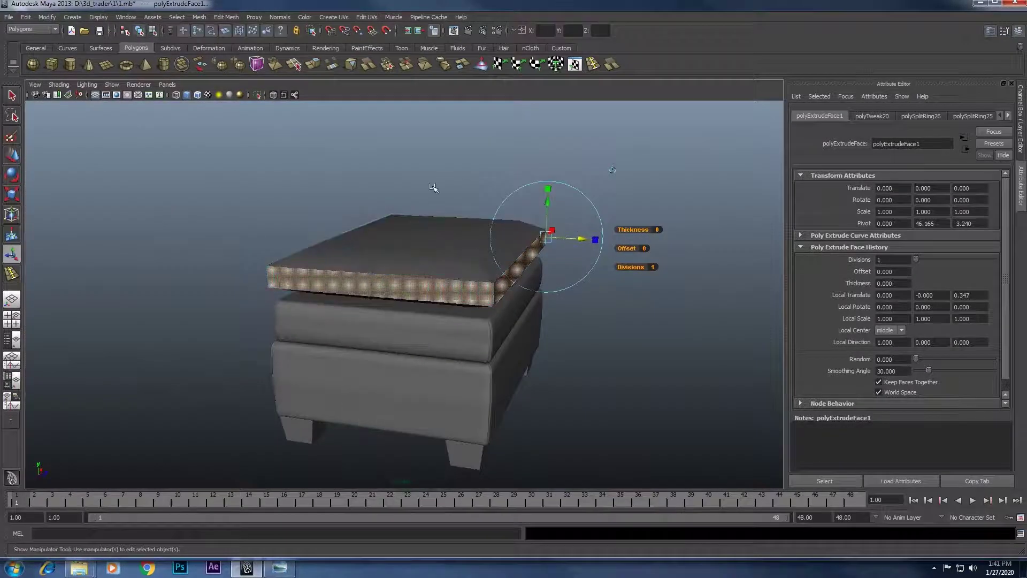
left_click(429, 316)
left_click(394, 284)
scroll(394, 284, "up", 3)
mouse_move(394, 284)
left_mouse_down("alt")
mouse_move(442, 275)
mouse_move(484, 305)
left_mouse_up("alt")
scroll(417, 304, "up", 5)
scroll(416, 305, "up", 3)
Preview the top cushion smoothed, then deselect it.
key("3")
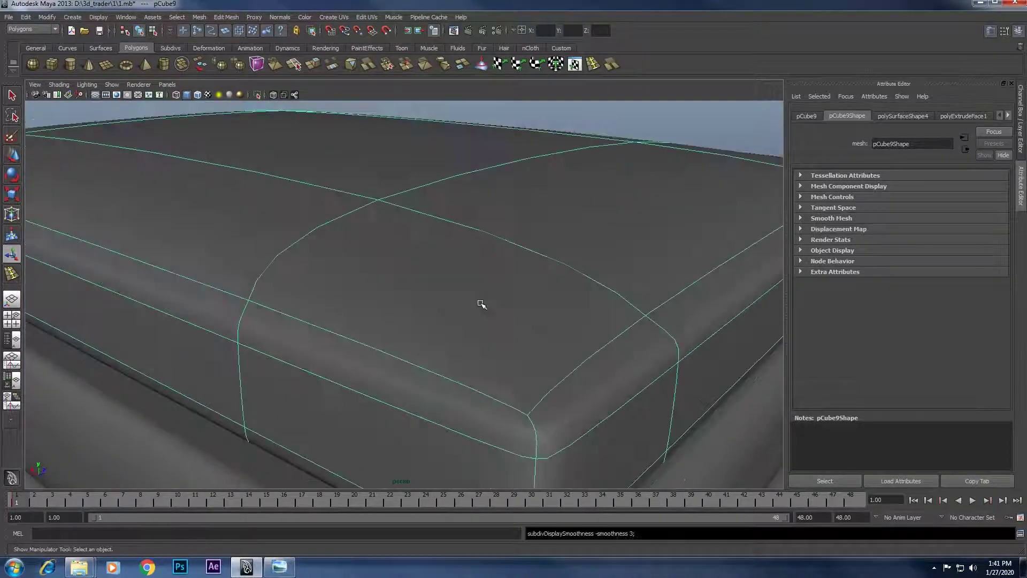
scroll(481, 304, "down", 5)
left_click(644, 223)
scroll(644, 222, "up", 4)
left_click_drag(643, 222, 667, 266, "alt")
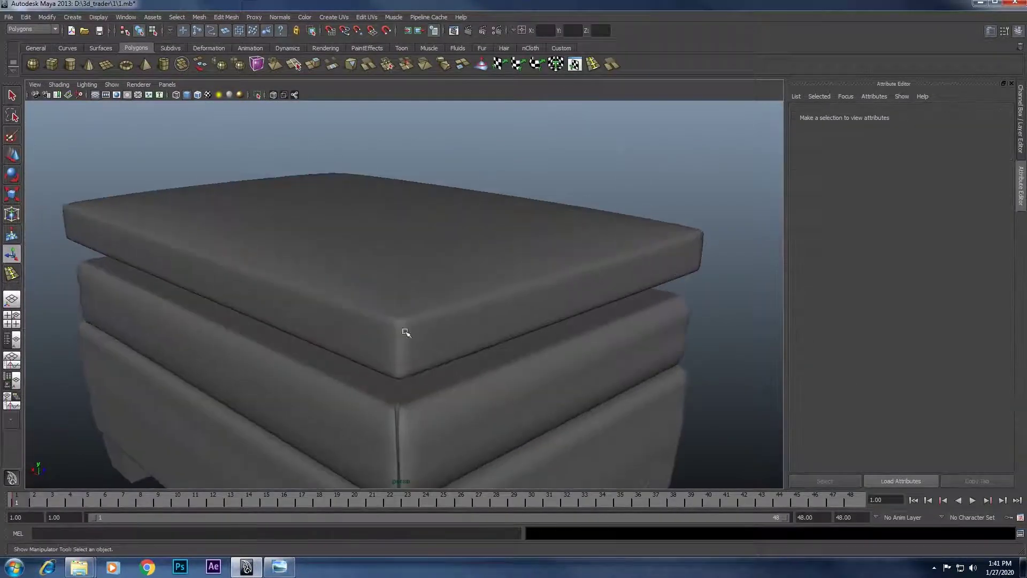
Turn off the top slab's smooth preview and inspect its bevelled corner up close.
left_click(383, 288)
key("1")
scroll(447, 302, "up", 4)
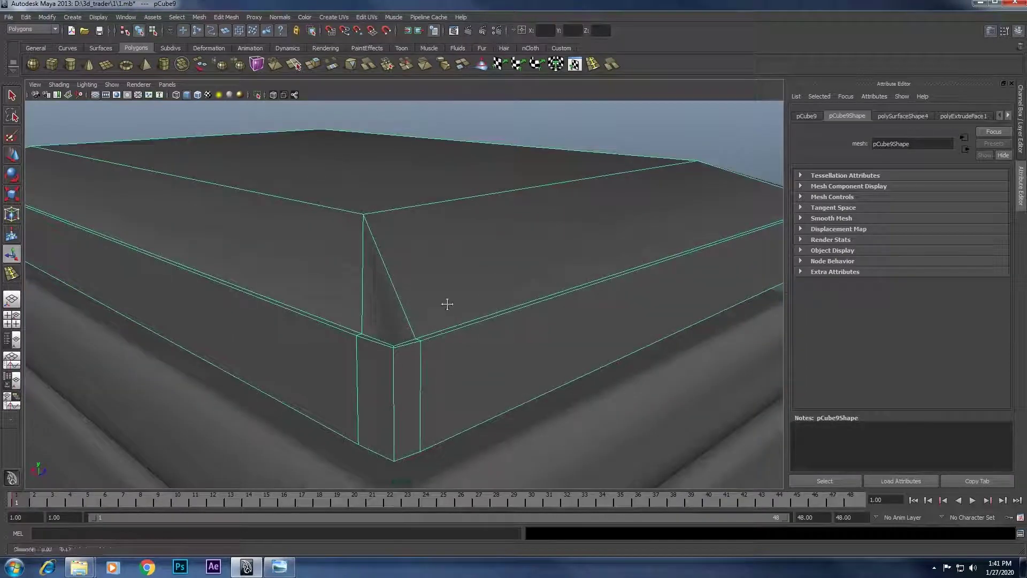
left_click_drag(447, 303, 410, 427, "alt")
scroll(408, 367, "up", 1)
scroll(423, 325, "up", 1)
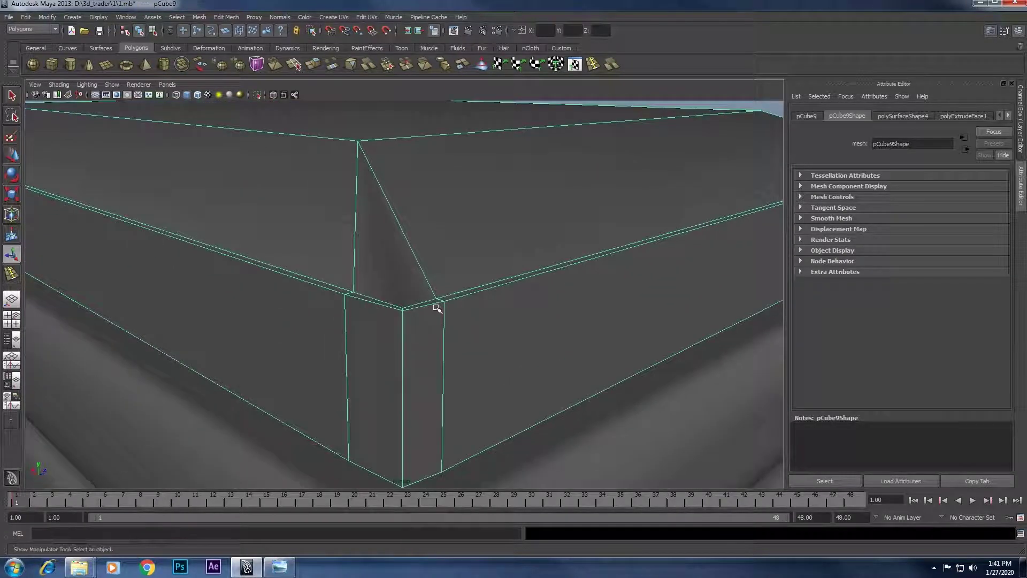
mouse_move(437, 309)
left_mouse_down("alt")
mouse_move(390, 305)
mouse_move(404, 291)
mouse_move(387, 314)
left_mouse_up("alt")
scroll(432, 305, "up", 2)
scroll(432, 306, "down", 2)
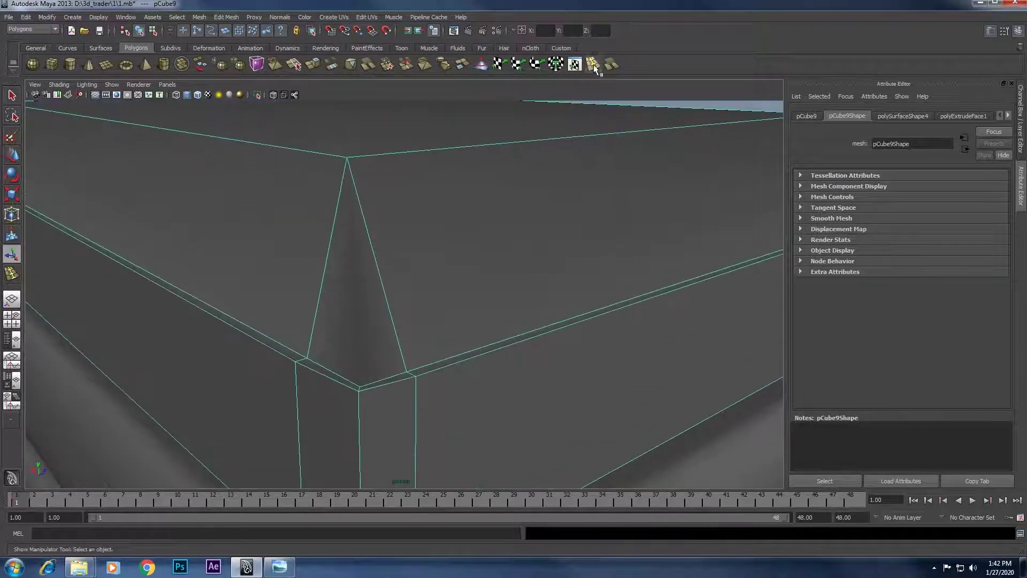
Insert holding edge loops near the slab's top and bottom rims.
left_click(593, 64)
left_click_drag(342, 289, 381, 326, "alt")
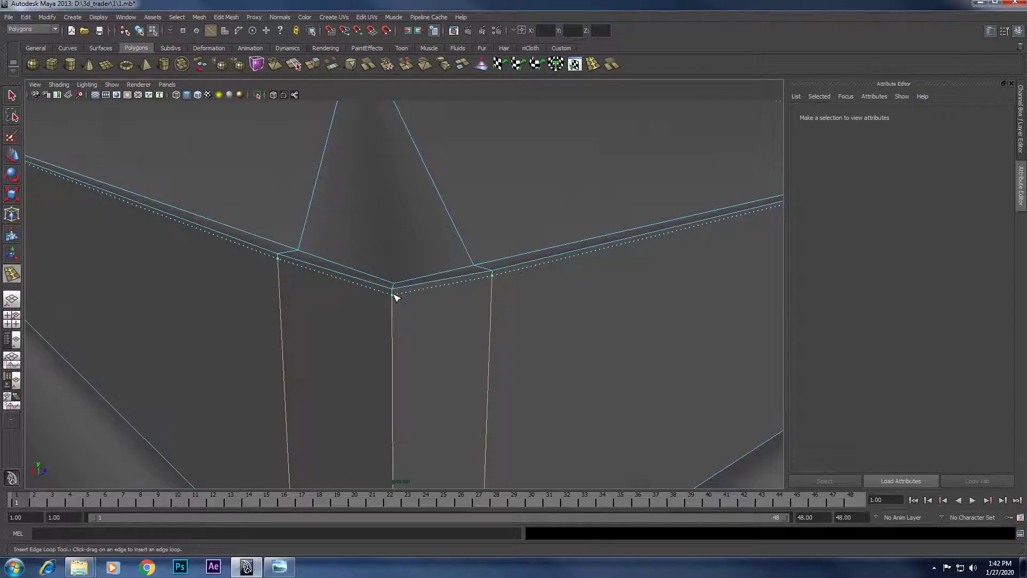
left_click(393, 294)
mouse_move(394, 294)
left_mouse_down("alt")
mouse_move(412, 360)
mouse_move(394, 284)
mouse_move(424, 270)
mouse_move(422, 339)
left_mouse_up("alt")
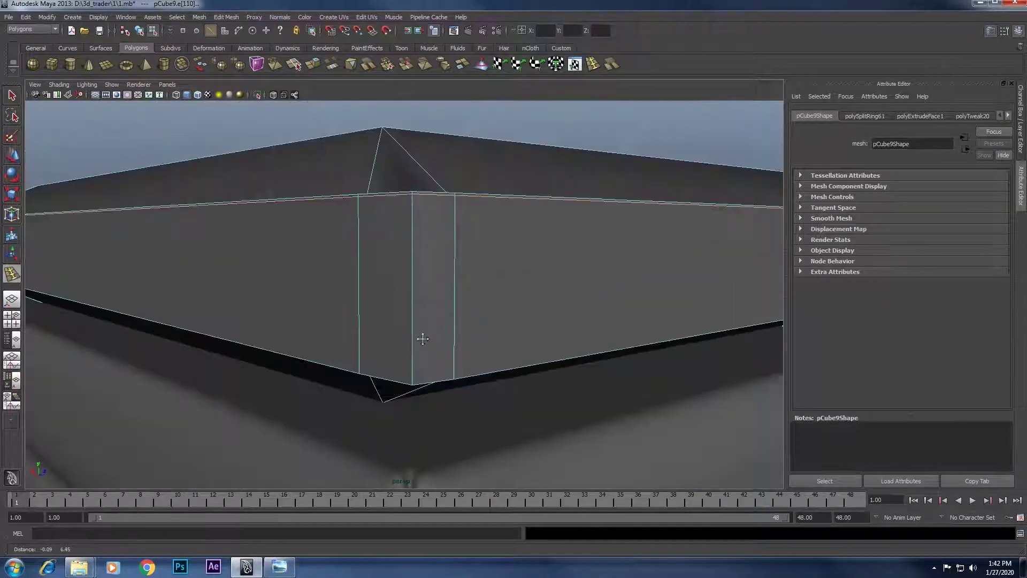
scroll(415, 371, "up", 3)
scroll(422, 374, "up", 2)
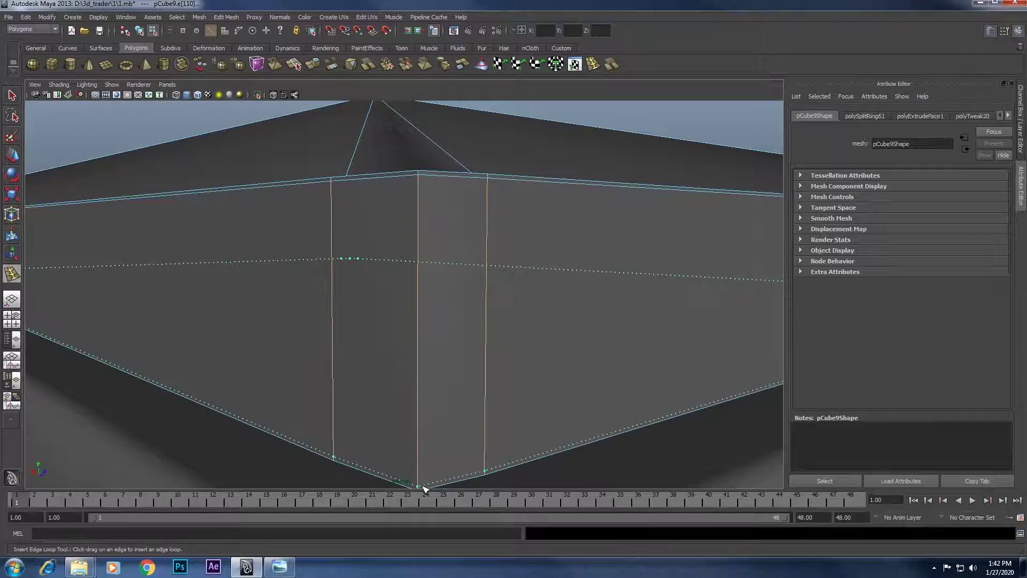
left_click(422, 487)
scroll(509, 327, "down", 3)
mouse_move(508, 327)
left_mouse_down("alt")
mouse_move(460, 367)
mouse_move(355, 353)
left_mouse_up("alt")
scroll(403, 309, "up", 3)
scroll(452, 335, "up", 2)
scroll(355, 353, "up", 3)
scroll(380, 321, "up", 2)
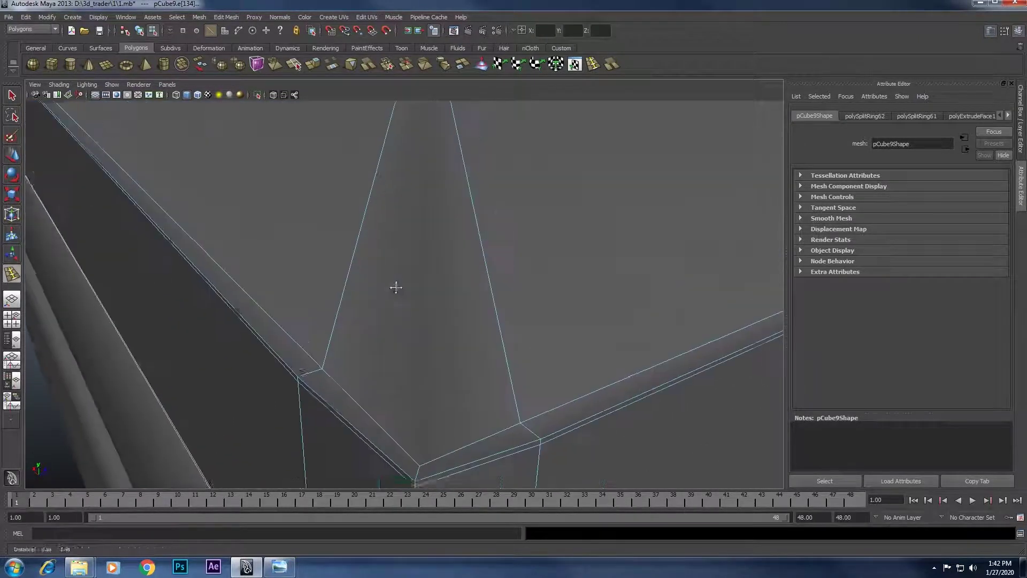
scroll(396, 287, "up", 1)
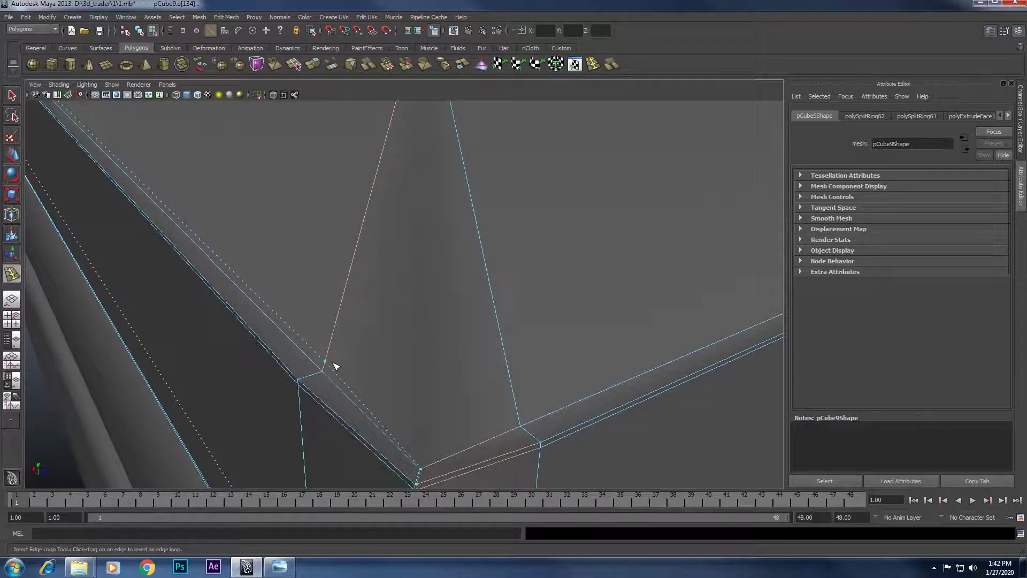
Add edge loops beside the bevel edge and along the side corner, then inspect them.
left_click(335, 366)
mouse_move(509, 385)
left_mouse_down()
mouse_move(515, 396)
mouse_move(534, 390)
mouse_move(538, 335)
mouse_move(437, 346)
mouse_move(447, 337)
left_mouse_up()
right_click_drag(447, 337, 481, 355, "alt")
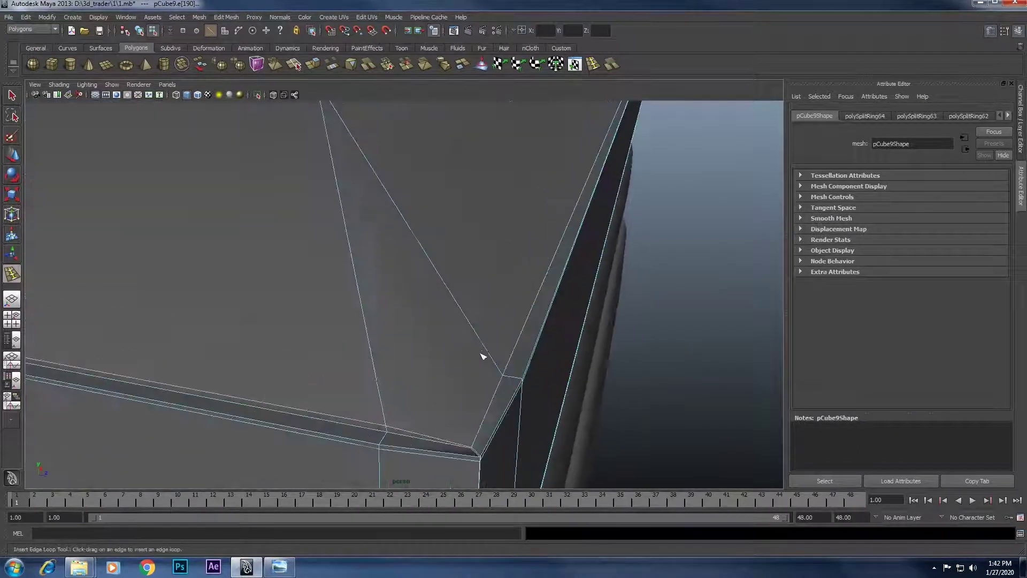
left_click(501, 376)
mouse_move(501, 376)
left_mouse_down("alt")
mouse_move(551, 305)
mouse_move(481, 321)
left_mouse_up("alt")
right_click_drag(481, 321, 618, 367, "alt")
mouse_move(618, 367)
left_mouse_down("alt")
mouse_move(422, 300)
mouse_move(424, 364)
mouse_move(424, 316)
left_mouse_up("alt")
right_click_drag(345, 198, 376, 171)
key("w")
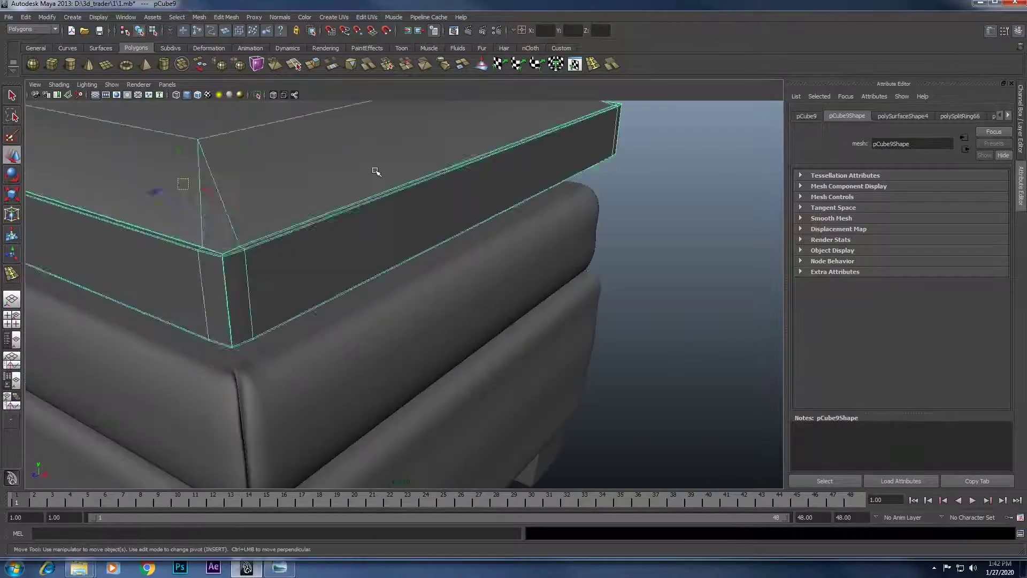
left_click_drag(376, 171, 406, 210, "alt")
key("3")
left_click(716, 226)
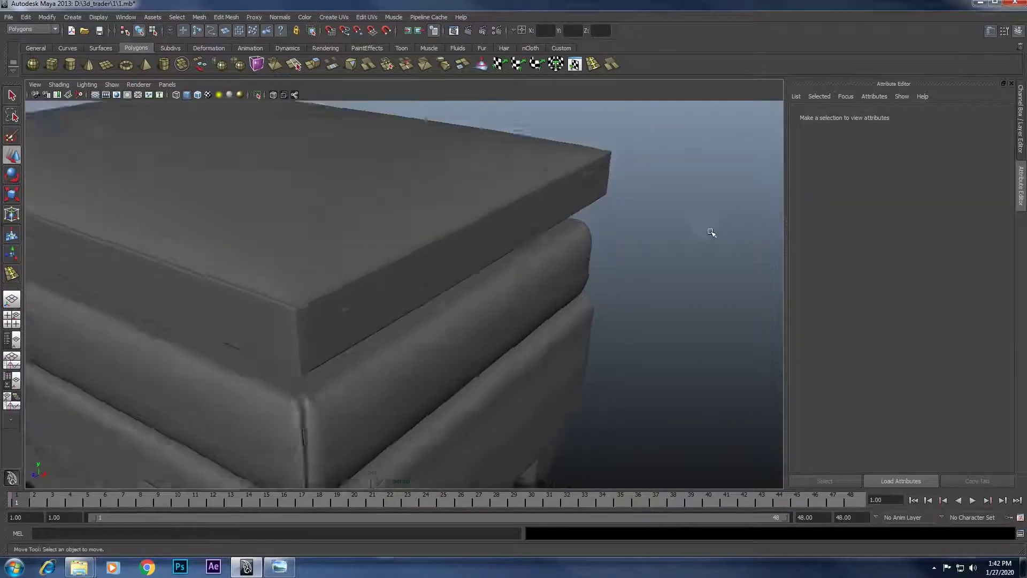
mouse_move(711, 229)
right_mouse_down("alt")
mouse_move(567, 270)
mouse_move(450, 282)
mouse_move(541, 273)
right_mouse_up("alt")
mouse_move(540, 273)
left_mouse_down("alt")
mouse_move(452, 289)
mouse_move(537, 285)
mouse_move(501, 295)
left_mouse_up("alt")
left_click(279, 566)
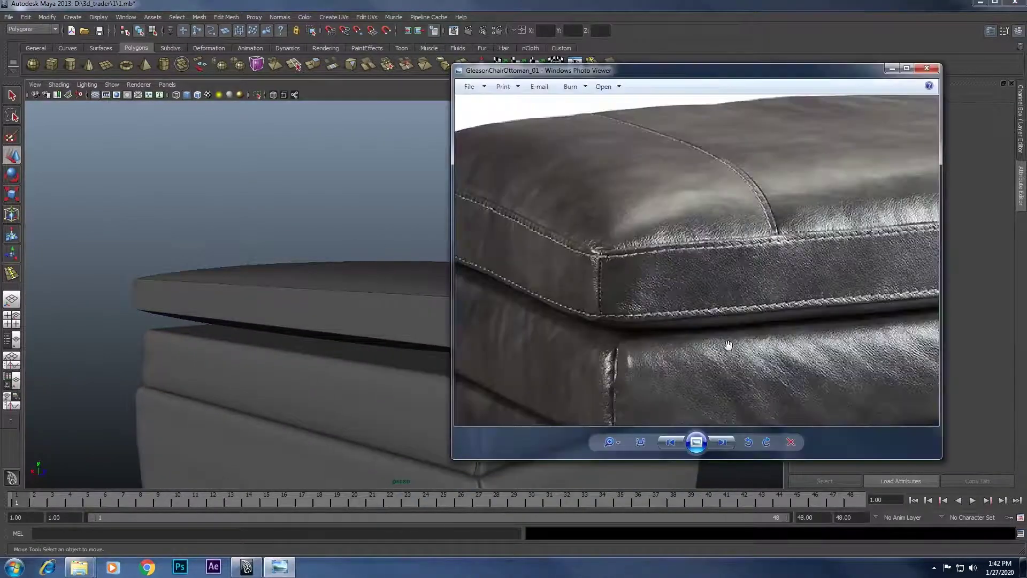
scroll(733, 342, "down", 2)
scroll(756, 297, "down", 2)
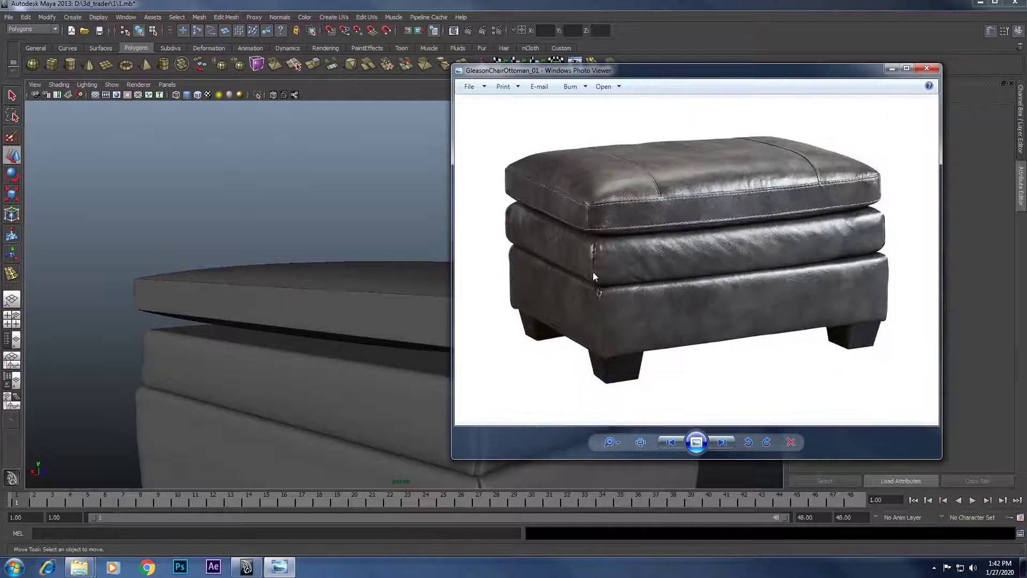
left_click(401, 328)
left_click(435, 316)
key("f")
key("1")
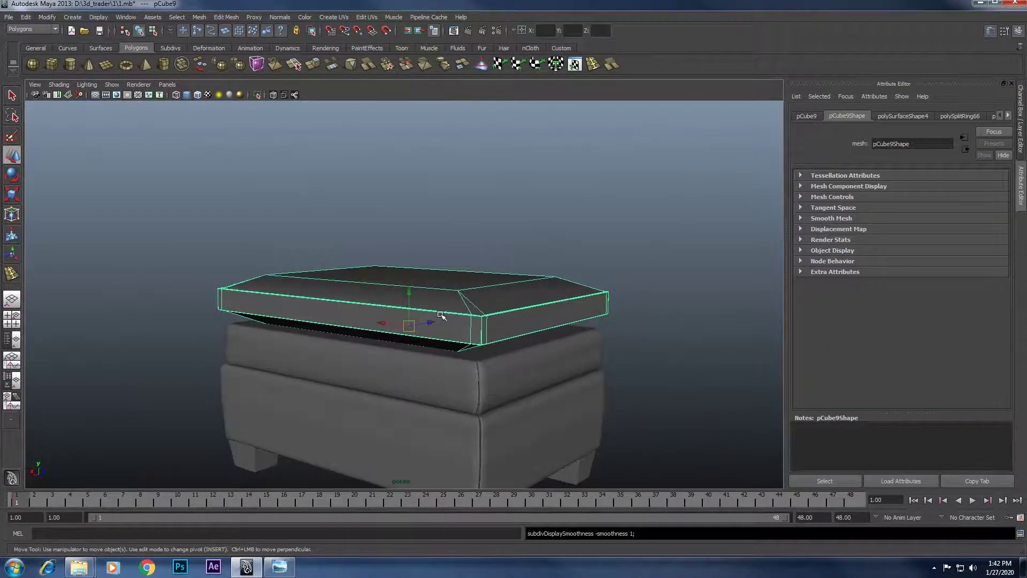
scroll(439, 314, "up", 3)
Try an edge loop at the cushion's left corner, then undo it.
left_click_drag(424, 323, 449, 300, "alt")
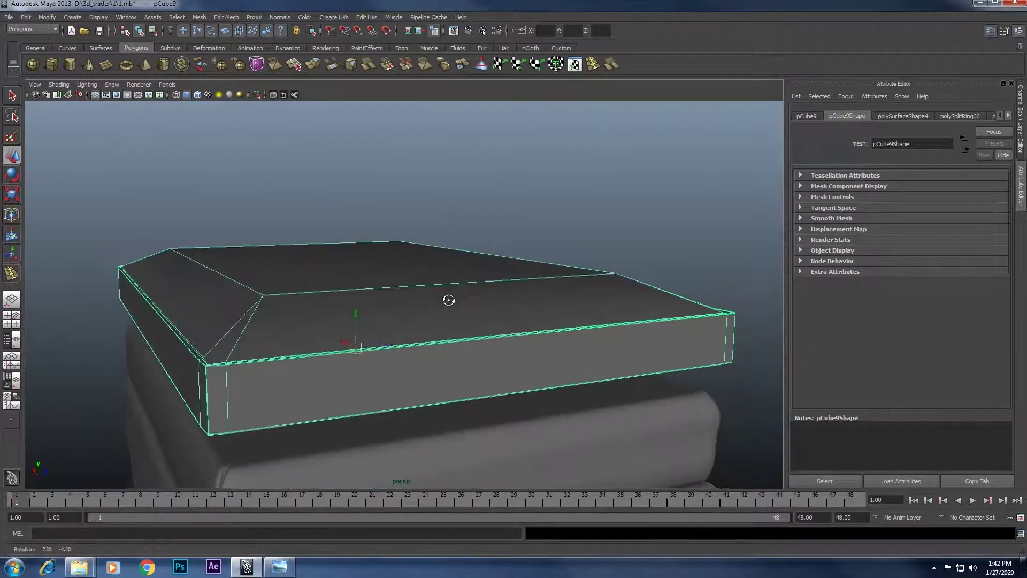
left_click(609, 68)
left_click_drag(385, 315, 343, 324, "alt")
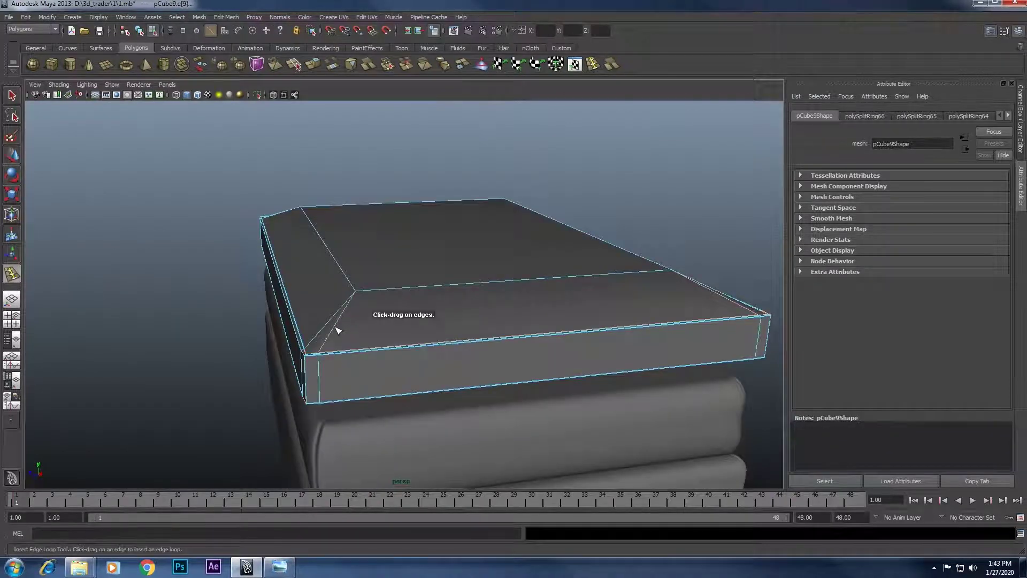
scroll(408, 319, "up", 2)
scroll(476, 332, "up", 2)
scroll(493, 332, "up", 2)
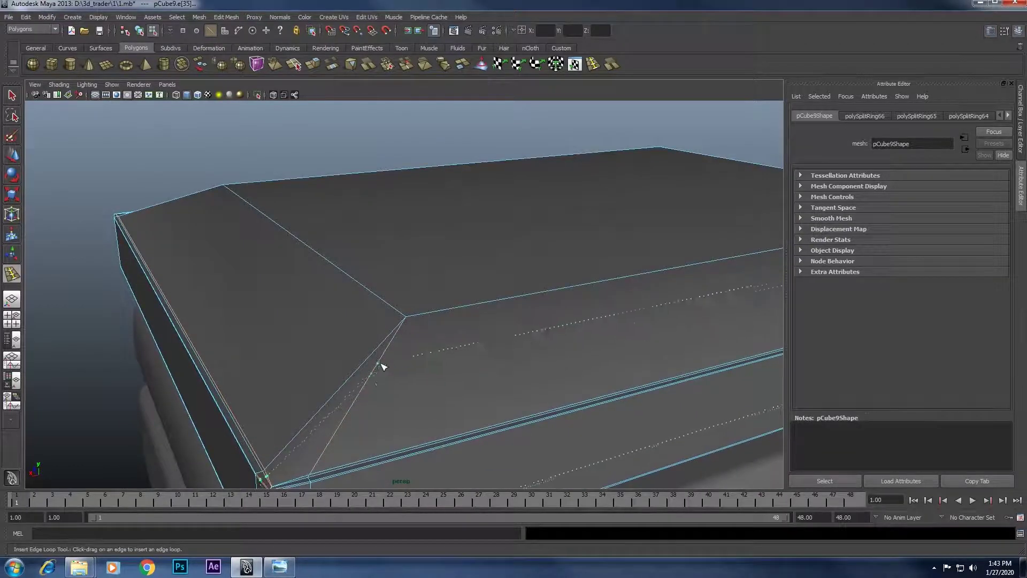
left_click_drag(383, 366, 374, 386)
key("ctrl+z")
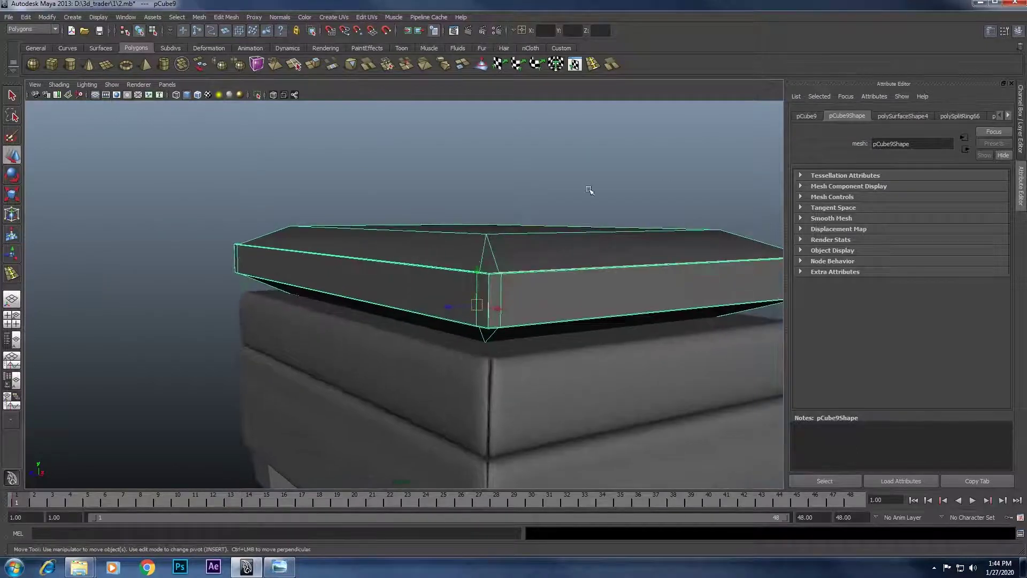
Select the cushion's inner top face, testing a grow selection onto the bevels.
left_click_drag(589, 189, 424, 200, "alt")
right_click_drag(422, 196, 424, 222)
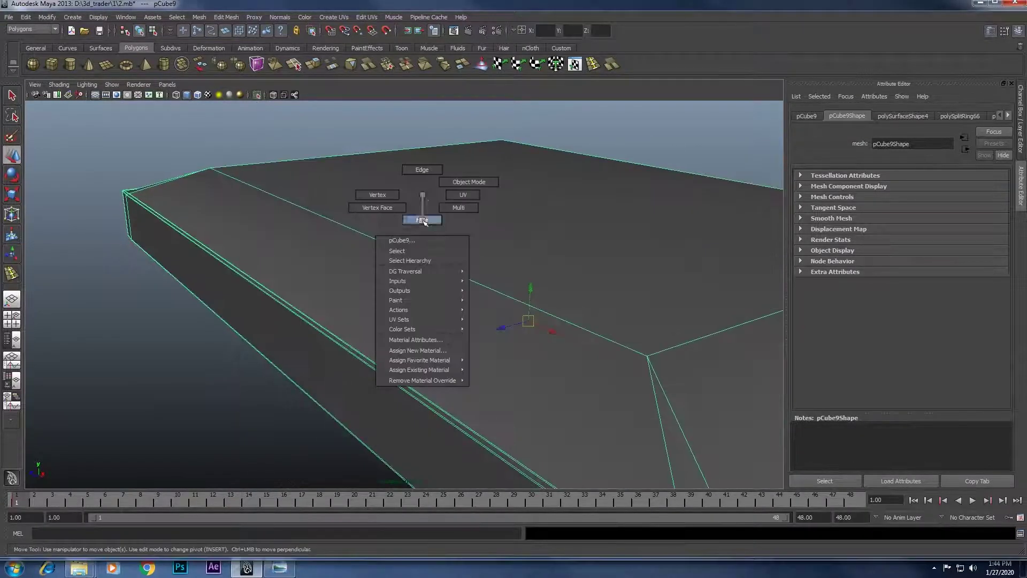
left_click(452, 221)
mouse_move(456, 223)
left_mouse_down("alt")
mouse_move(526, 240)
mouse_move(479, 258)
left_mouse_up("alt")
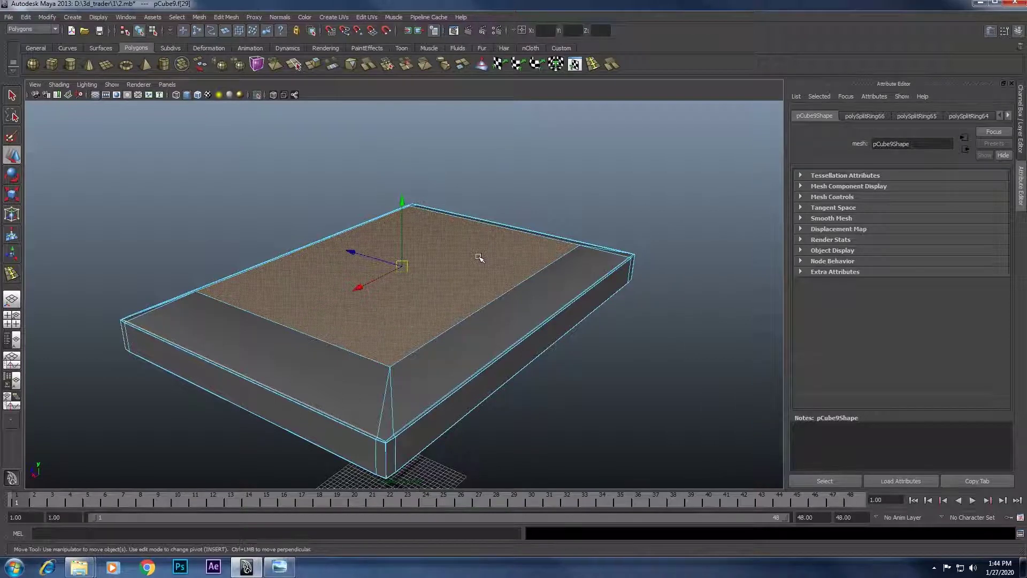
key("shift+period")
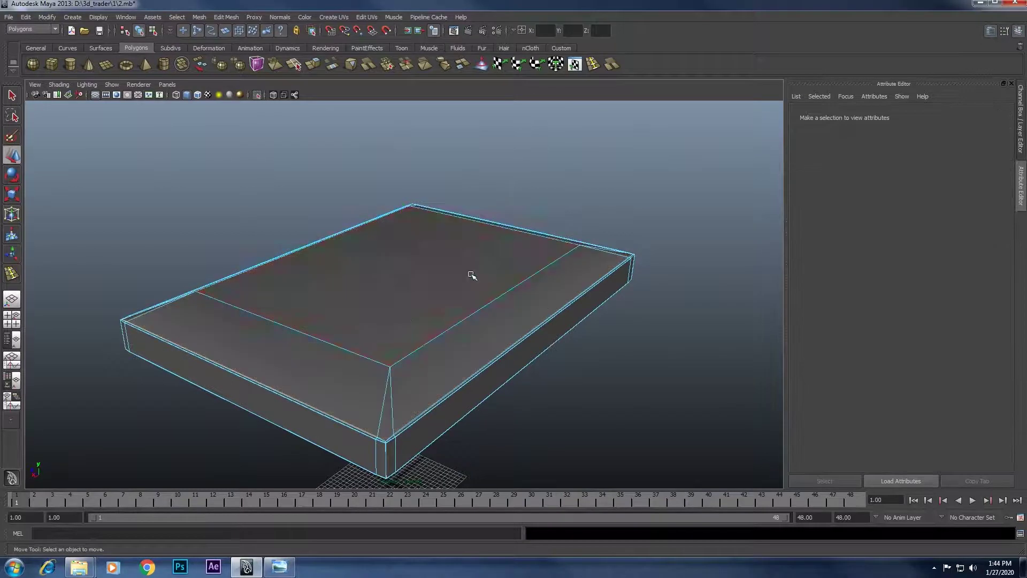
left_click(403, 316)
scroll(461, 256, "up", 2)
scroll(462, 256, "down", 2)
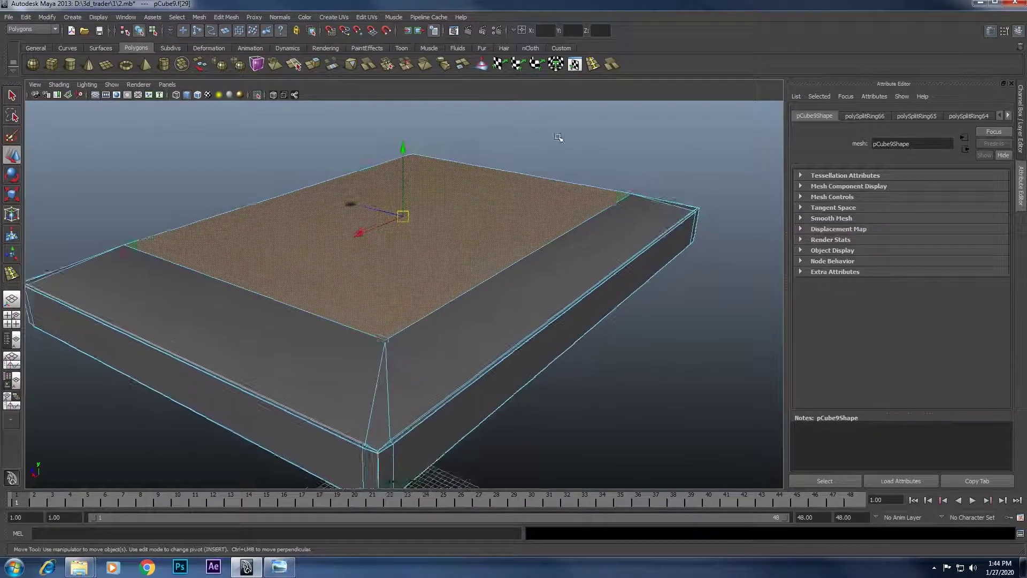
left_click(559, 138)
left_click(417, 225)
Grow the top-face selection to the bevel faces, inspect the front corner, then clear it.
left_click_drag(417, 224, 408, 244, "alt")
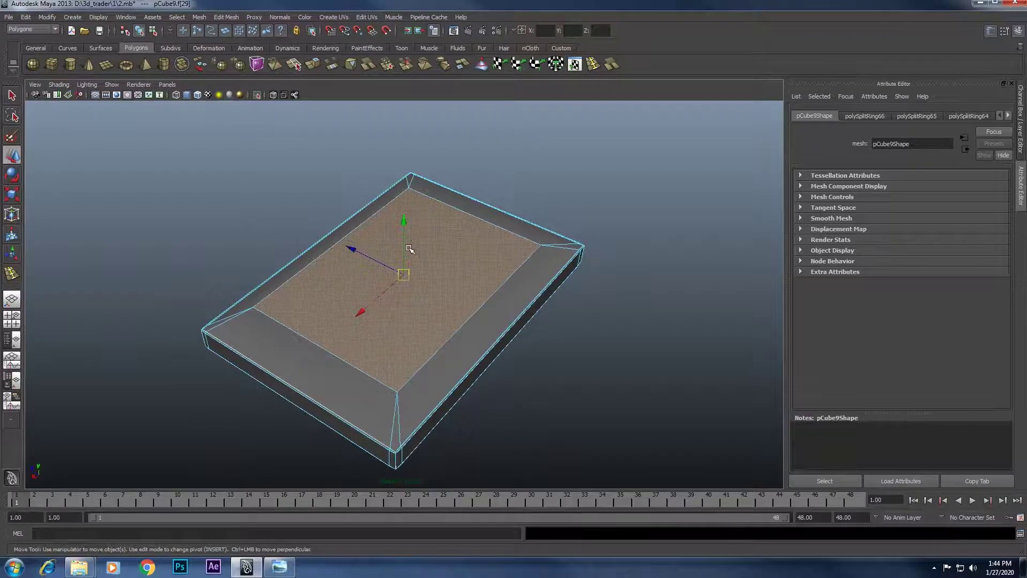
key("shift+period")
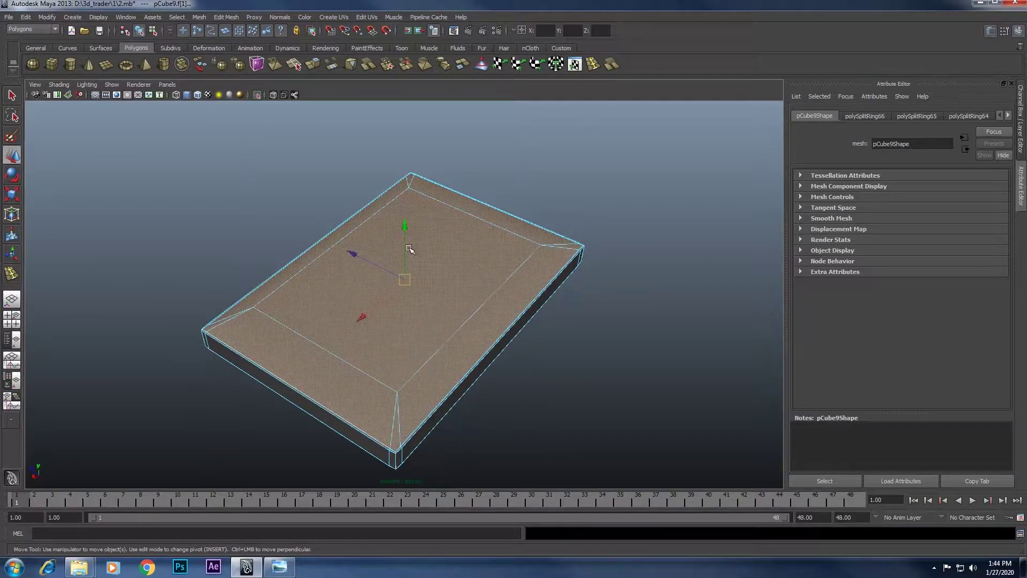
left_click_drag(409, 249, 217, 223, "alt")
scroll(218, 222, "up", 5)
mouse_move(447, 195)
left_mouse_down("alt")
mouse_move(465, 233)
mouse_move(452, 326)
left_mouse_up("alt")
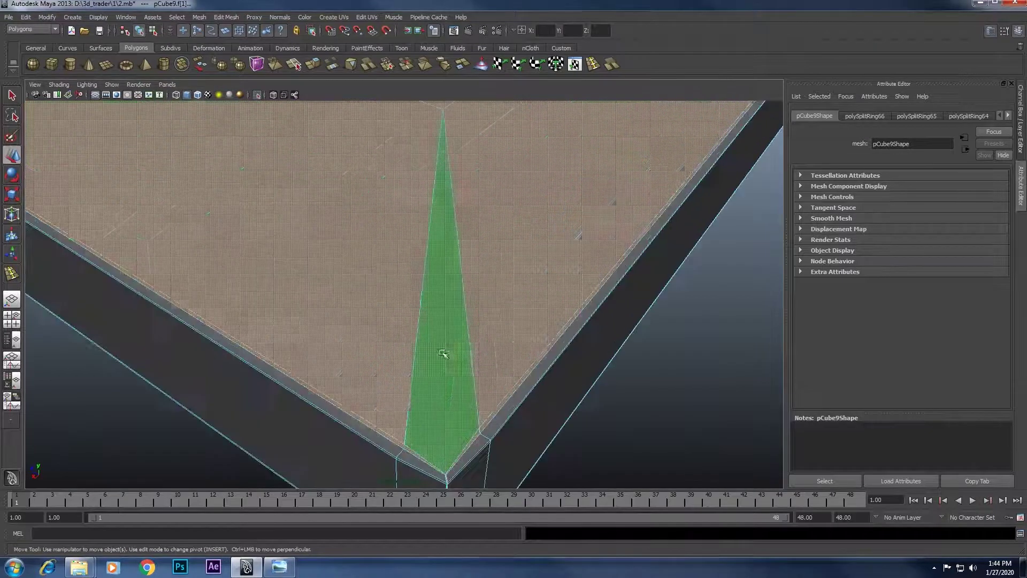
scroll(452, 327, "up", 2)
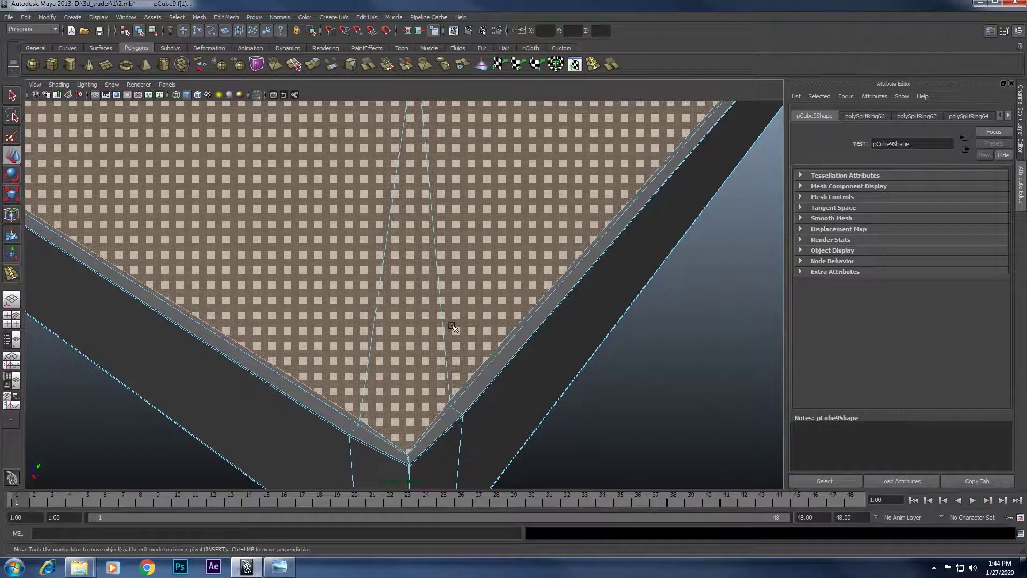
scroll(452, 324, "down", 5)
left_click(452, 323)
Select an edge of the tray's rim border and bring up the edge tools menu.
scroll(534, 203, "down", 3)
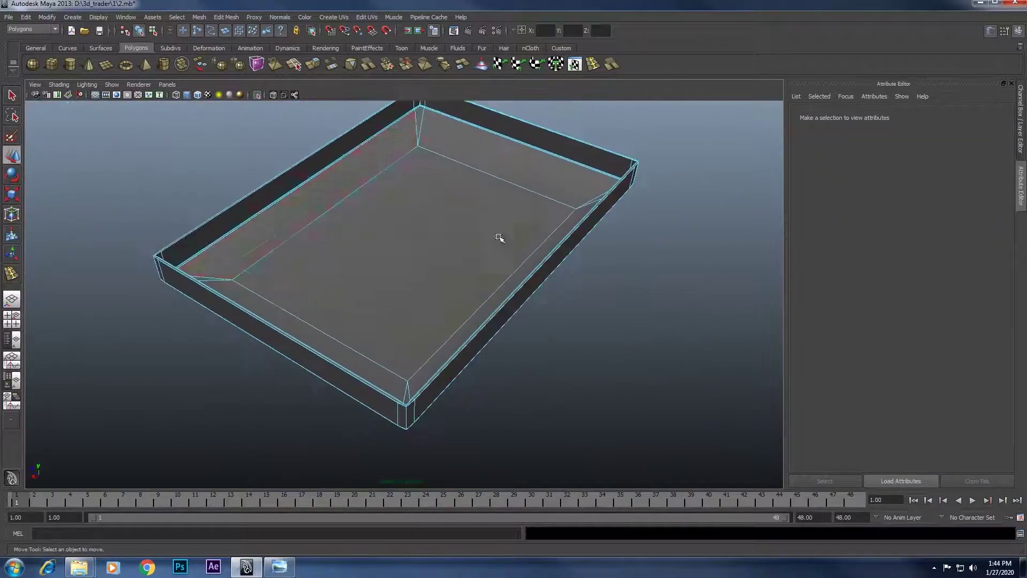
right_click_drag(289, 229, 592, 413, "alt")
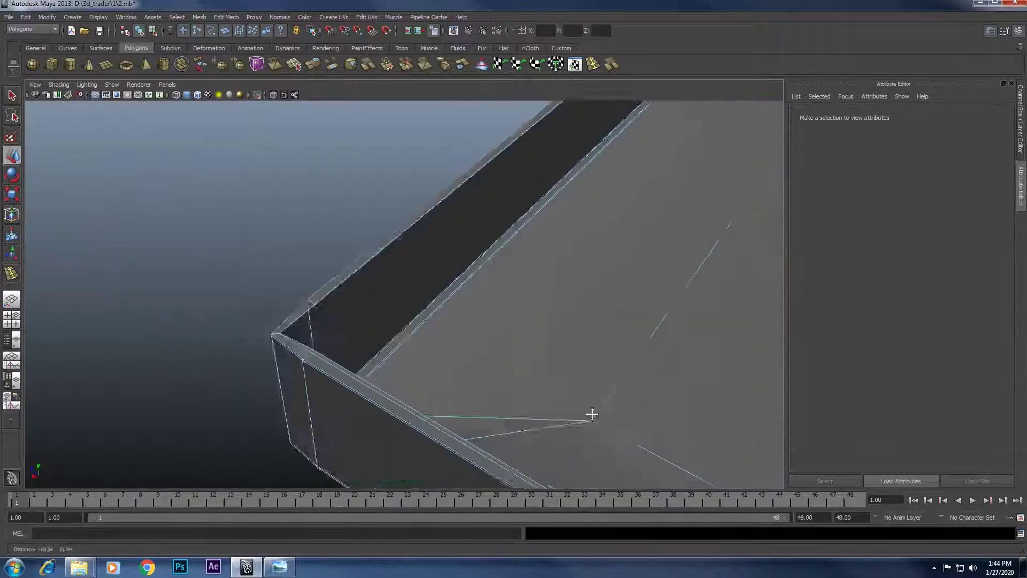
left_click_drag(592, 413, 374, 291, "alt")
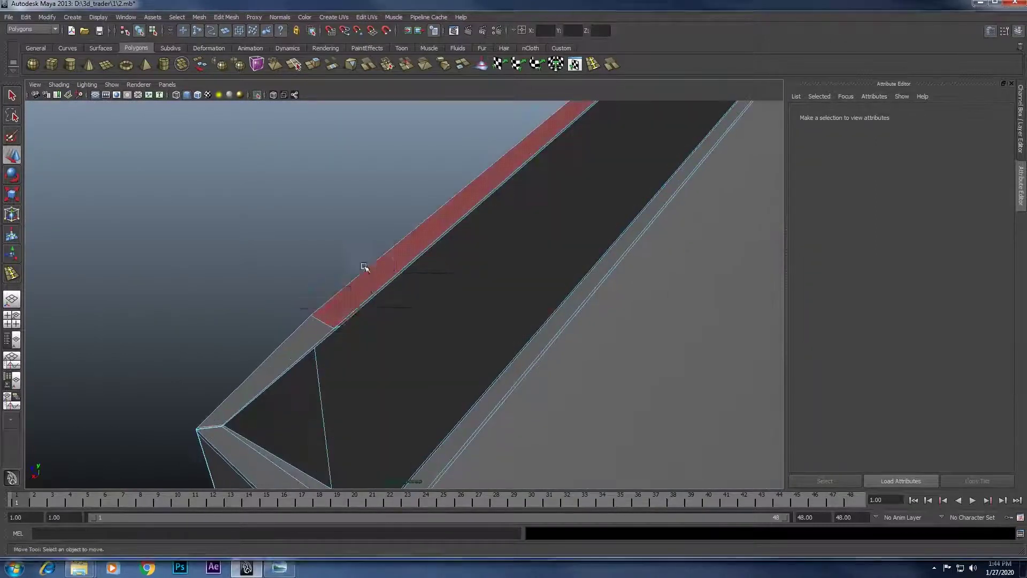
left_click(391, 282)
left_click_drag(407, 295, 486, 196, "alt")
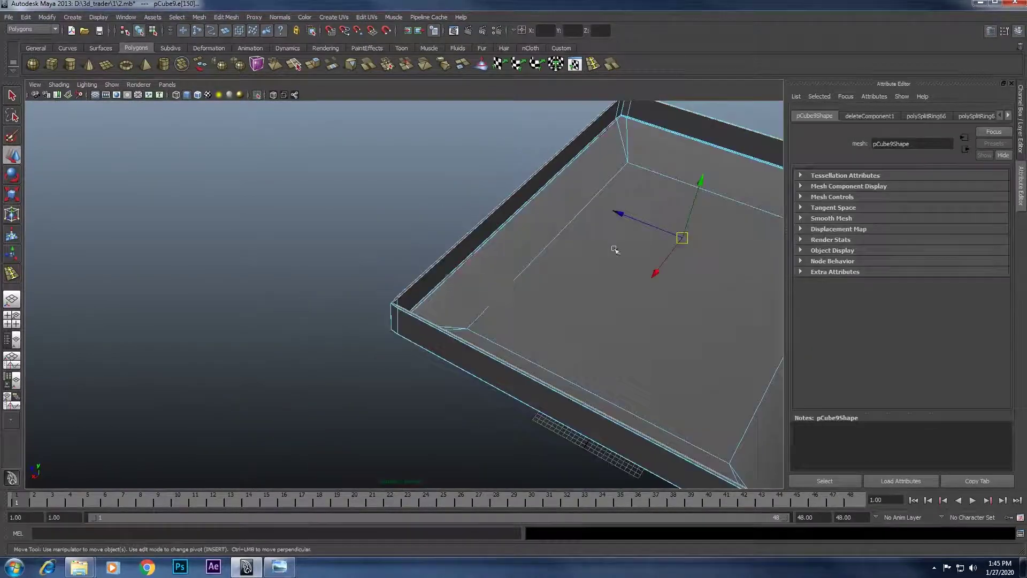
mouse_move(423, 179)
left_mouse_down("alt")
mouse_move(611, 282)
mouse_move(545, 344)
mouse_move(548, 300)
mouse_move(469, 284)
mouse_move(539, 291)
mouse_move(333, 282)
mouse_move(423, 294)
left_mouse_up("alt")
left_click(423, 294)
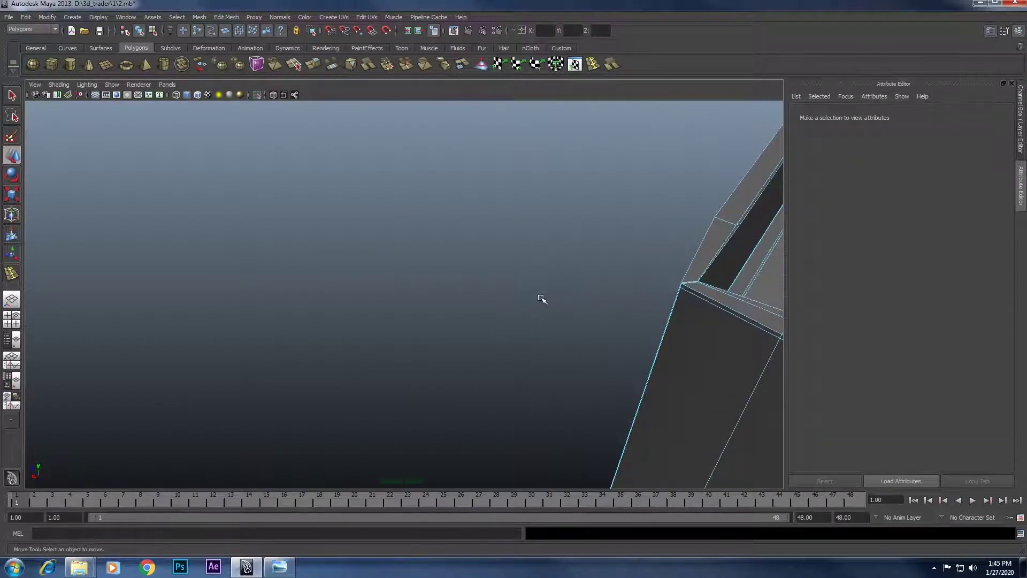
left_click(756, 301)
scroll(481, 257, "down", 5)
left_click_drag(482, 256, 497, 289, "alt")
scroll(515, 208, "up", 4)
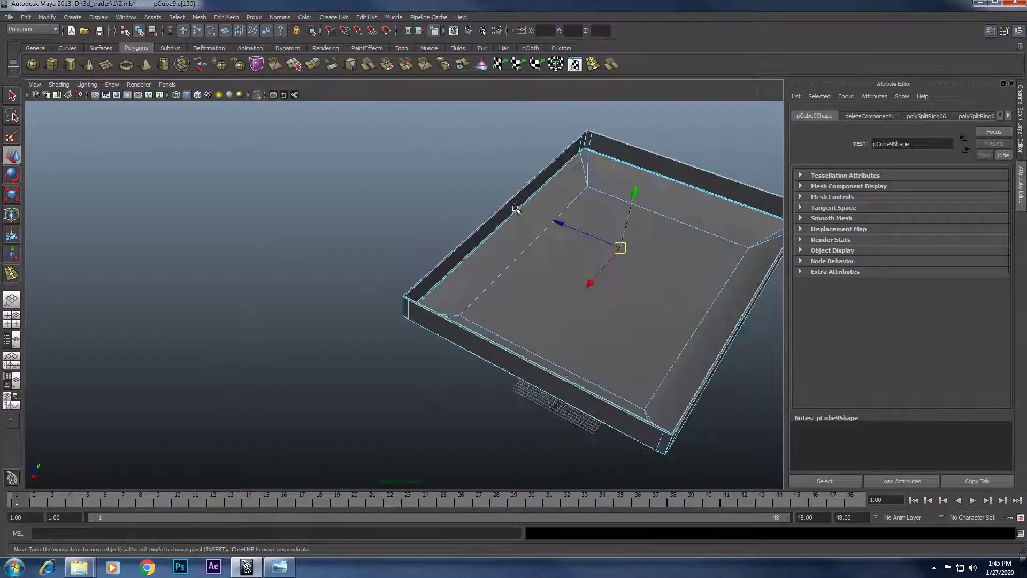
right_click(512, 203, "shift")
Fill the slab's open top with a new face and extrude that face.
left_click(507, 308)
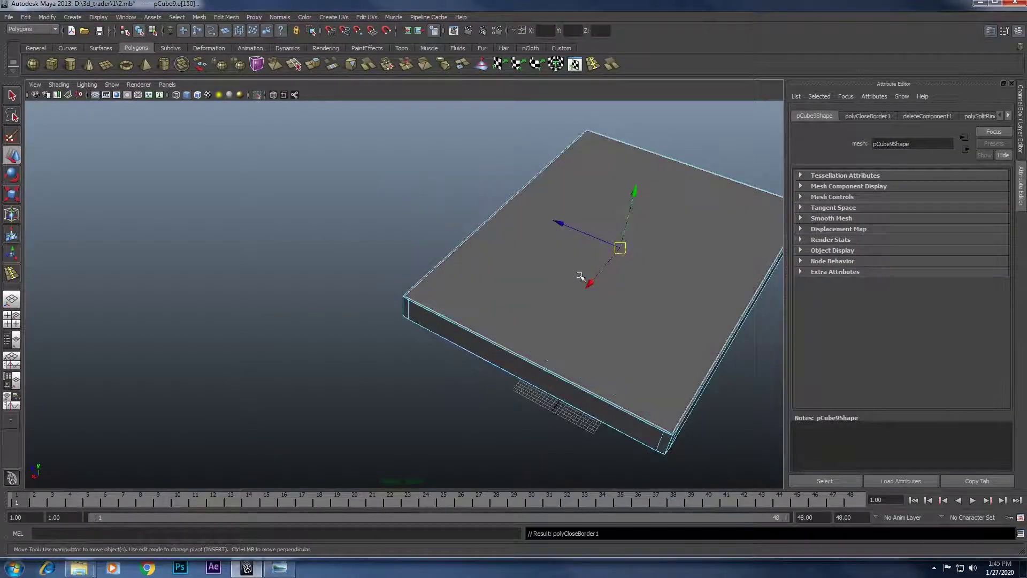
left_click_drag(508, 308, 428, 284, "alt")
scroll(412, 274, "up", 2)
right_click_drag(414, 231, 417, 259)
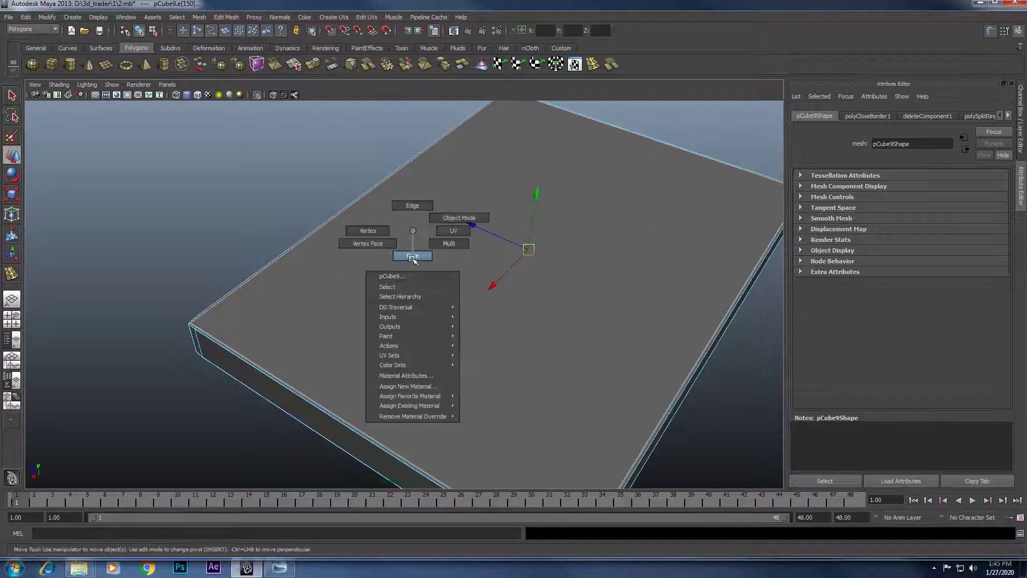
left_click(421, 233)
right_click(421, 236, "shift")
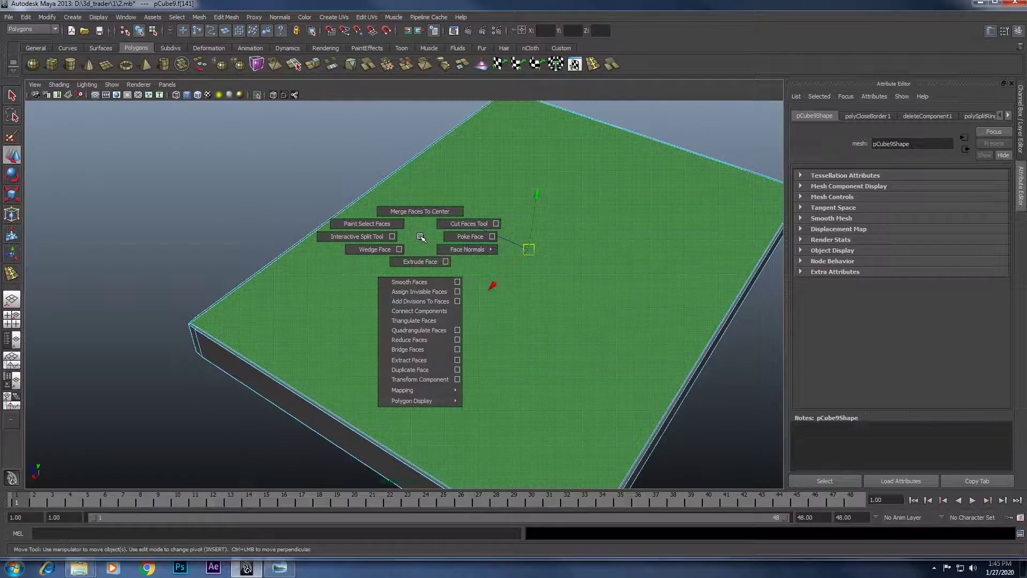
left_click(421, 254)
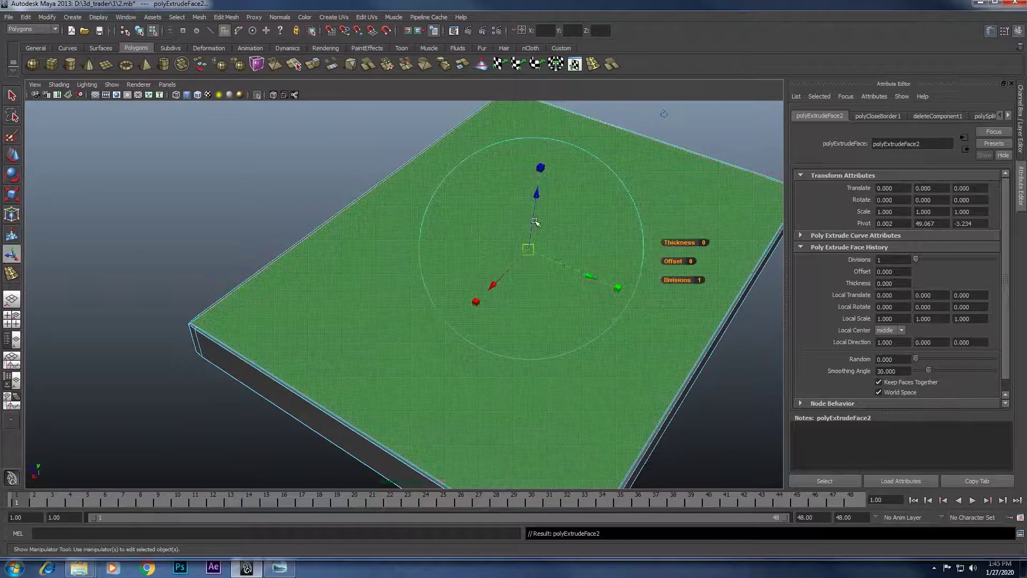
Scale the extruded top face inward to 0.833 and preview the slab smoothed.
mouse_move(514, 235)
left_mouse_down("alt")
mouse_move(548, 229)
mouse_move(624, 133)
left_mouse_up("alt")
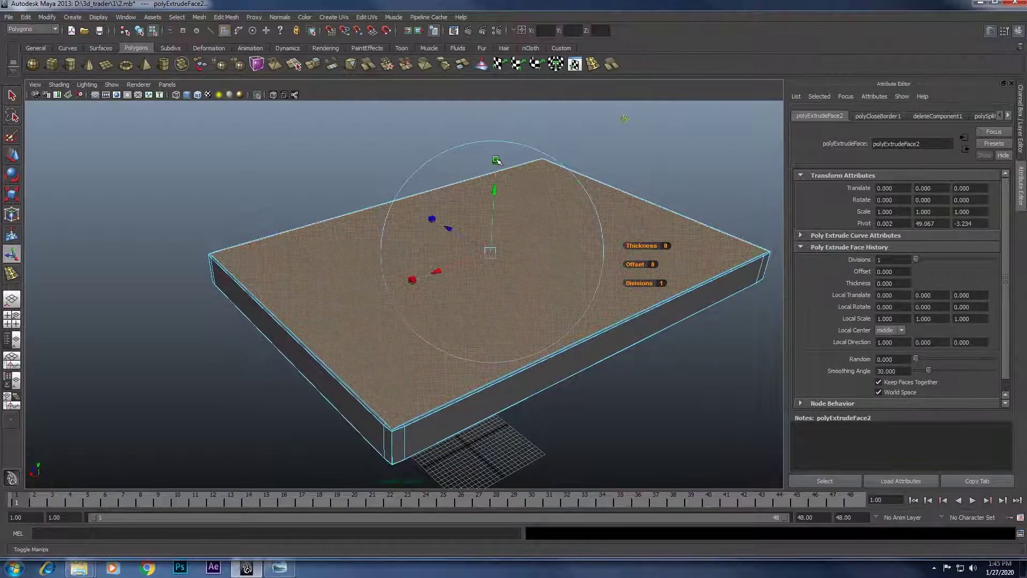
left_click(492, 263)
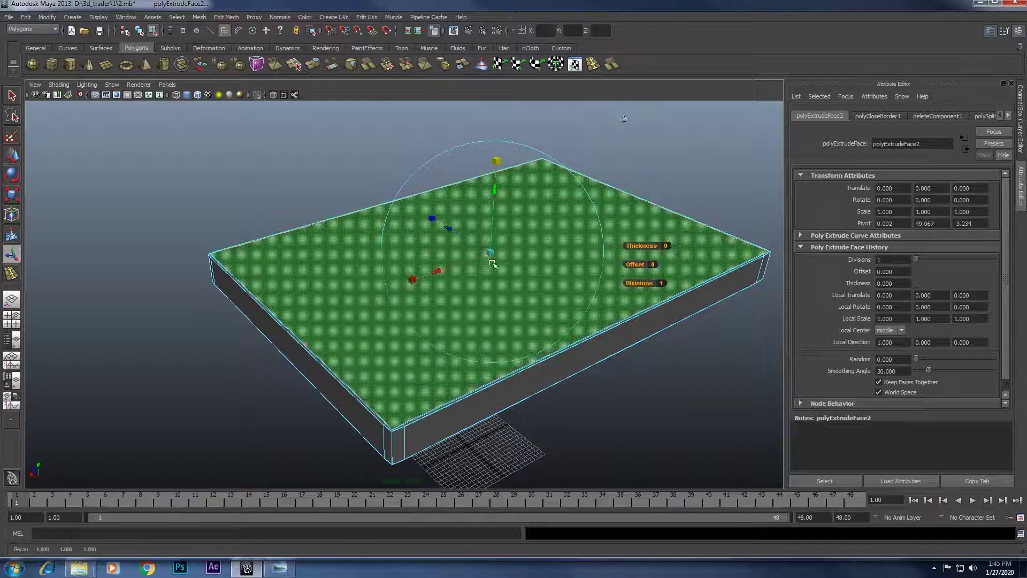
left_click_drag(492, 252, 488, 247)
key("w")
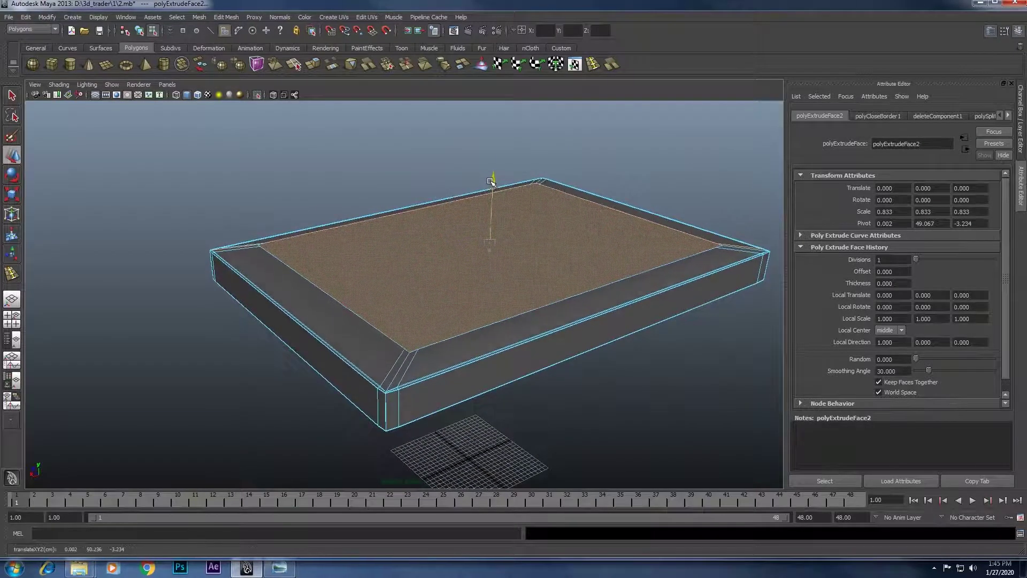
left_click_drag(466, 298, 469, 301, "alt")
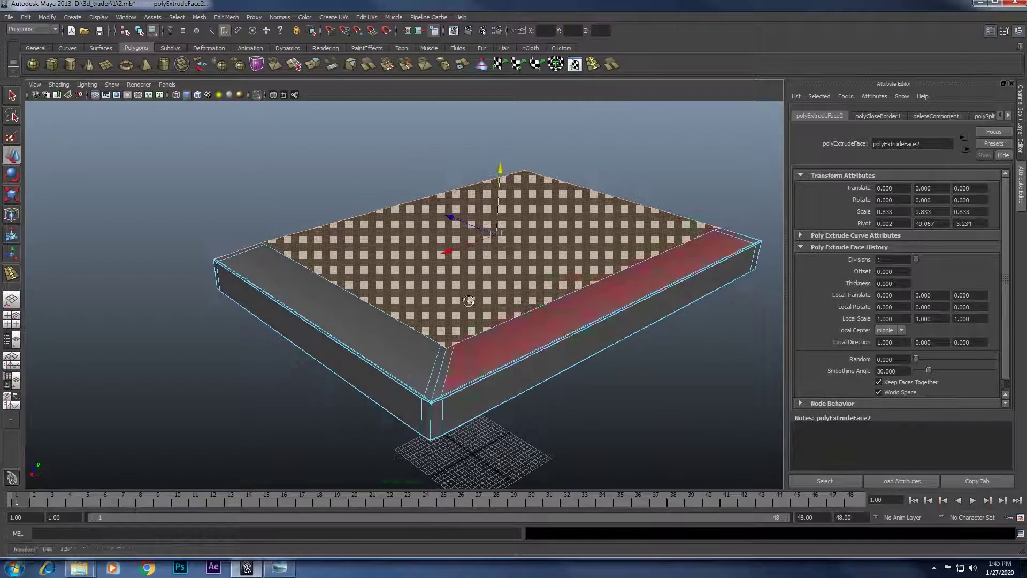
right_click_drag(468, 301, 503, 251)
left_click(562, 251)
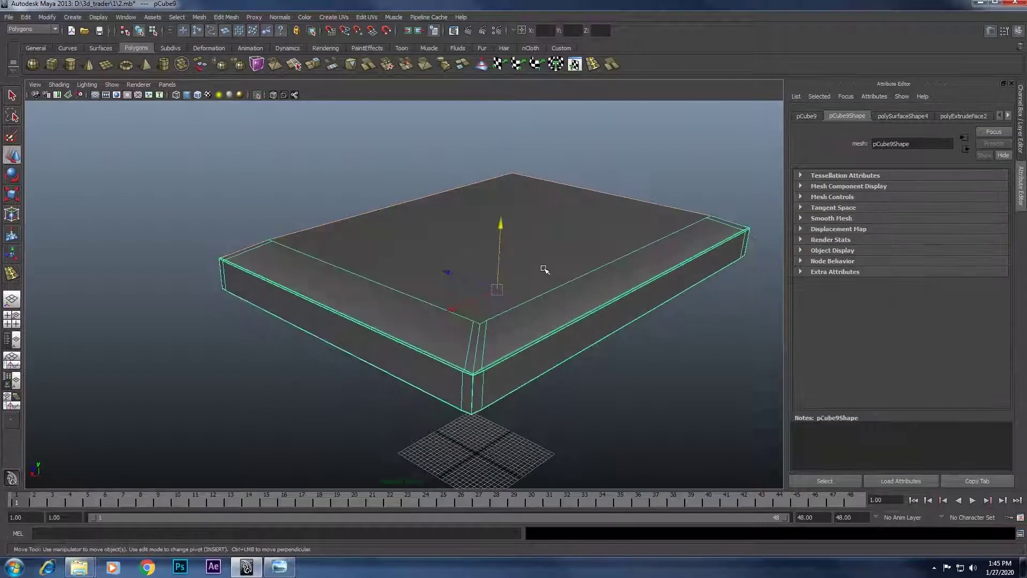
key("3")
left_click(655, 159)
Reselect the slab and turn off its smooth preview.
left_click_drag(600, 268, 624, 277, "alt")
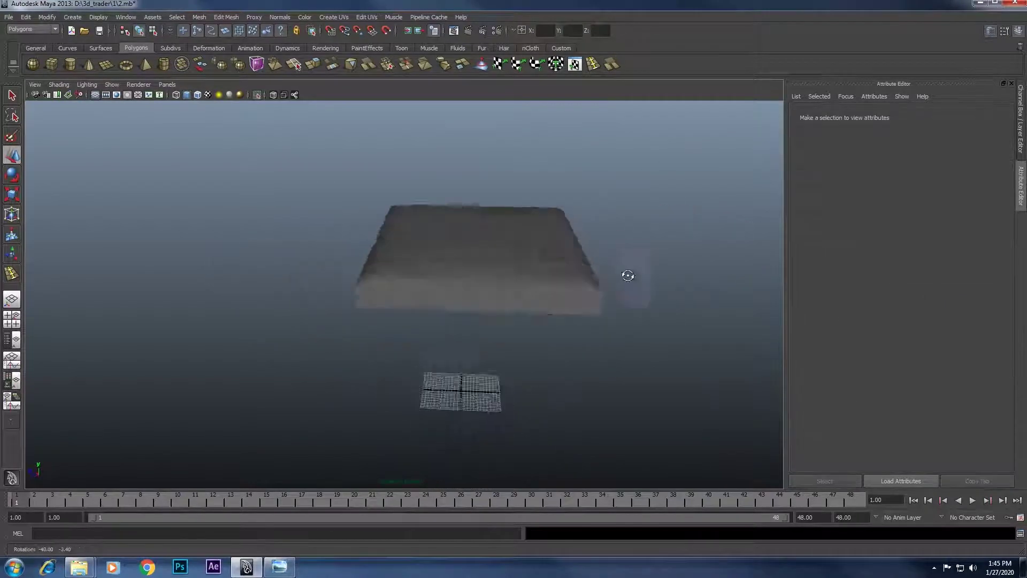
left_click(516, 286)
scroll(524, 297, "up", 3)
key("1")
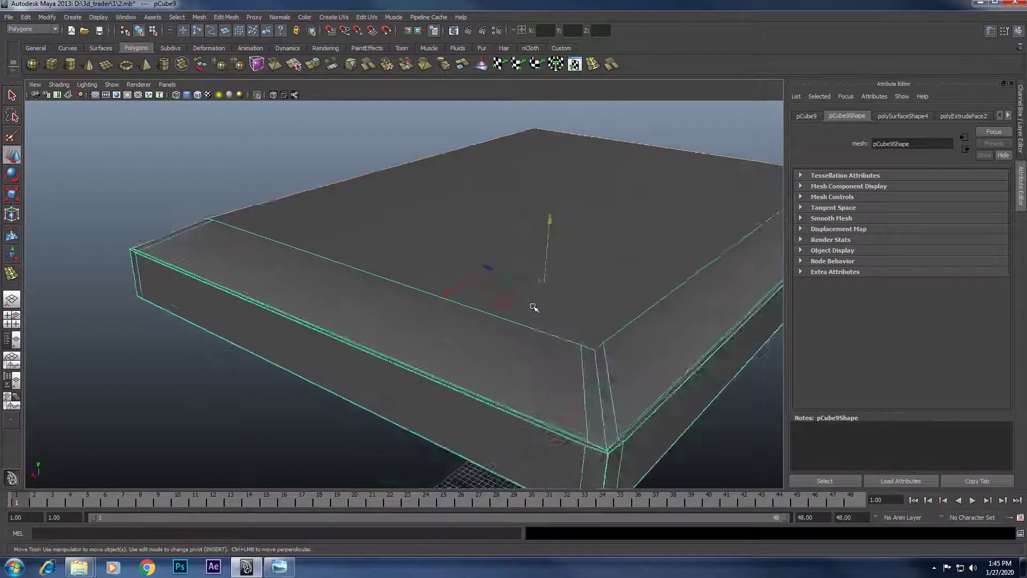
left_click_drag(534, 305, 470, 271, "alt")
scroll(482, 289, "up", 2)
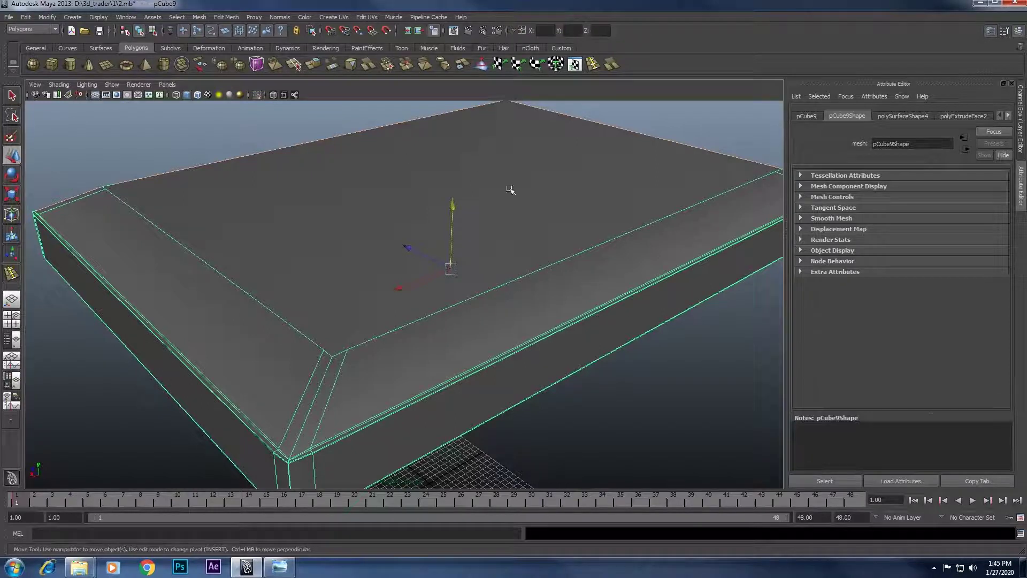
Inspect the slab's inset, bevelled top border from several angles, then reselect the slab.
left_click_drag(276, 258, 419, 282, "alt")
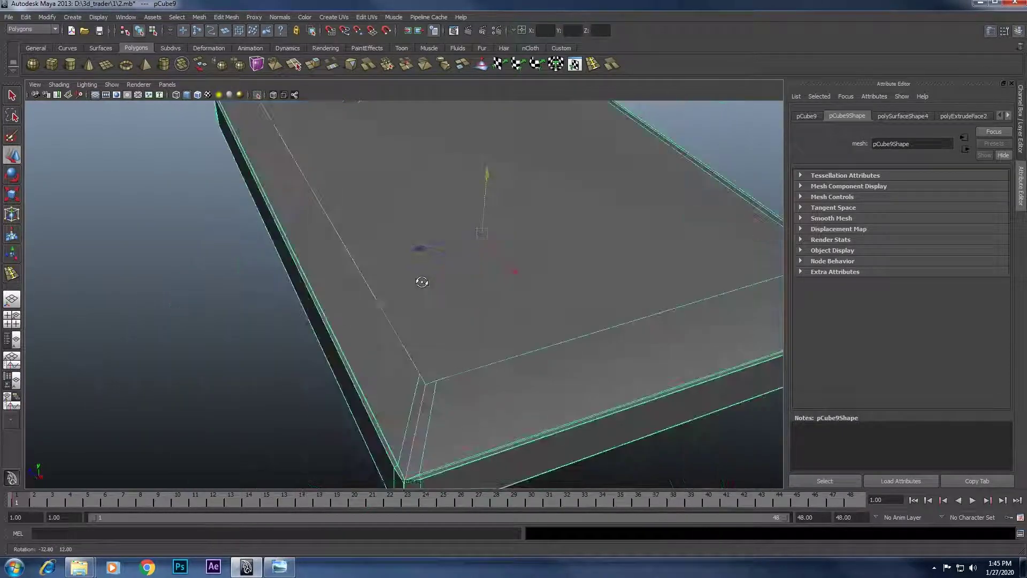
scroll(411, 282, "up", 2)
scroll(484, 296, "down", 5)
mouse_move(483, 296)
left_mouse_down("alt")
mouse_move(401, 286)
mouse_move(385, 299)
mouse_move(454, 296)
left_mouse_up("alt")
scroll(385, 299, "up", 2)
scroll(379, 300, "up", 2)
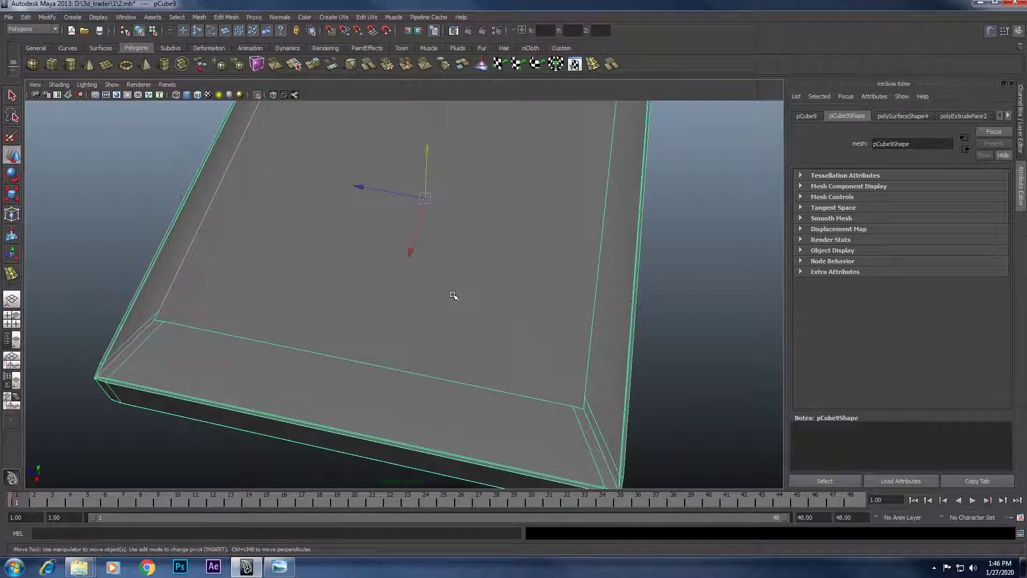
scroll(498, 293, "down", 3)
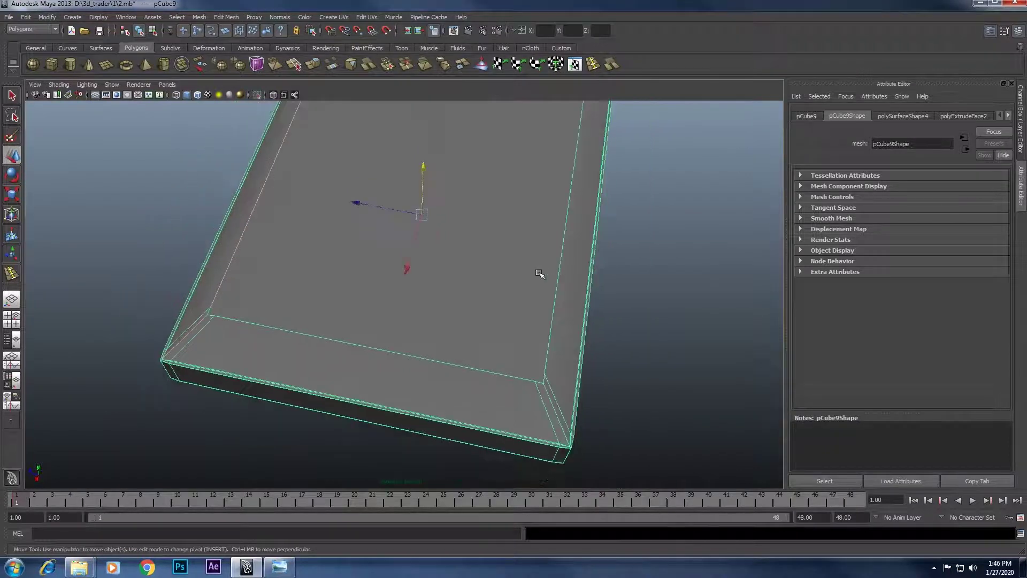
mouse_move(539, 275)
left_mouse_down("alt")
mouse_move(436, 317)
mouse_move(344, 382)
left_mouse_up("alt")
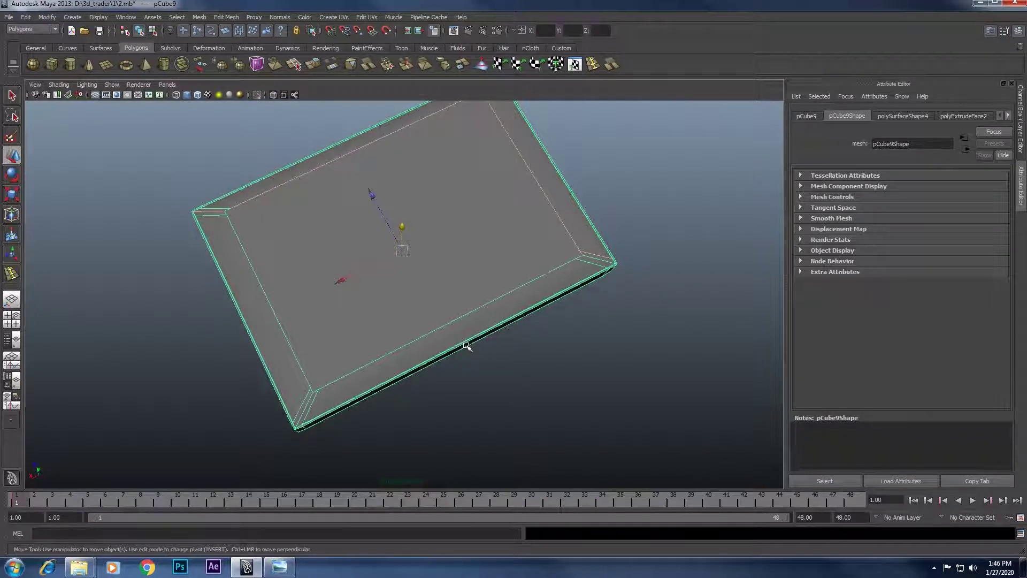
mouse_move(486, 312)
left_mouse_down("alt")
mouse_move(516, 242)
mouse_move(499, 268)
left_mouse_up("alt")
left_click(495, 210)
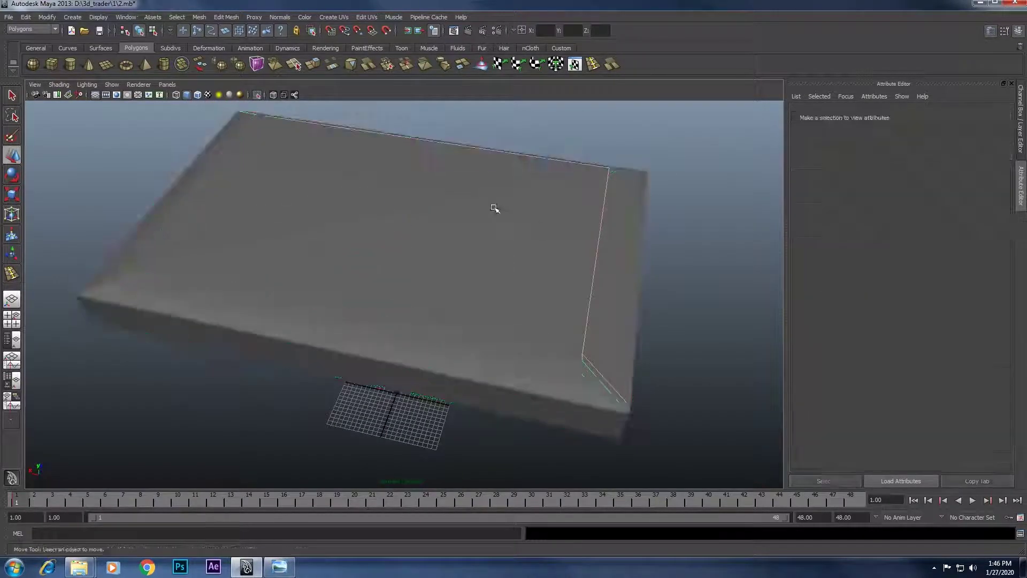
mouse_move(523, 232)
left_mouse_down("alt")
mouse_move(560, 266)
mouse_move(460, 198)
left_mouse_up("alt")
Select the slab's top face and cut a new line across it with the Cut Faces Tool.
right_click_drag(458, 220, 460, 236)
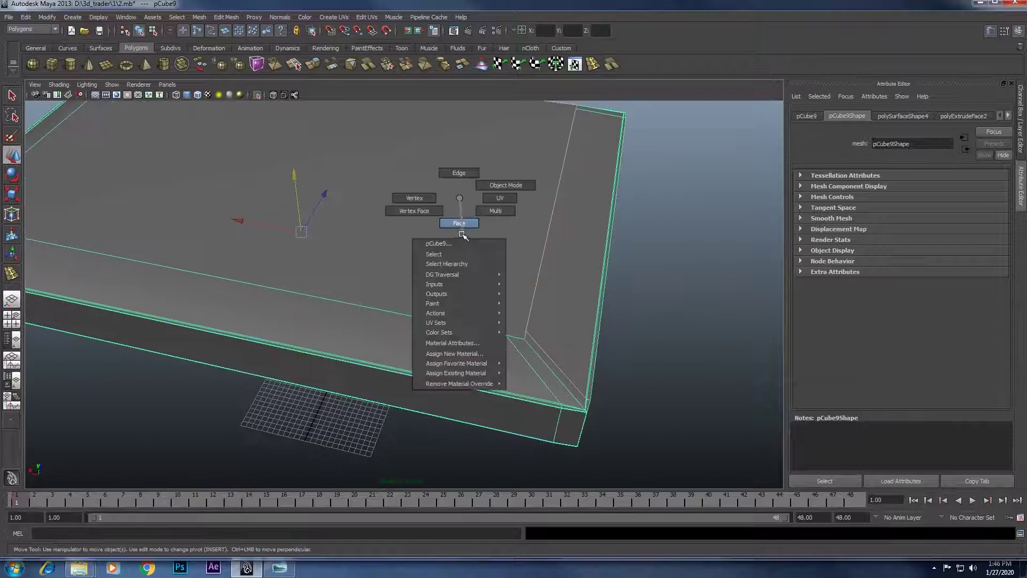
left_click(460, 224)
left_click(612, 63)
scroll(521, 325, "up", 3)
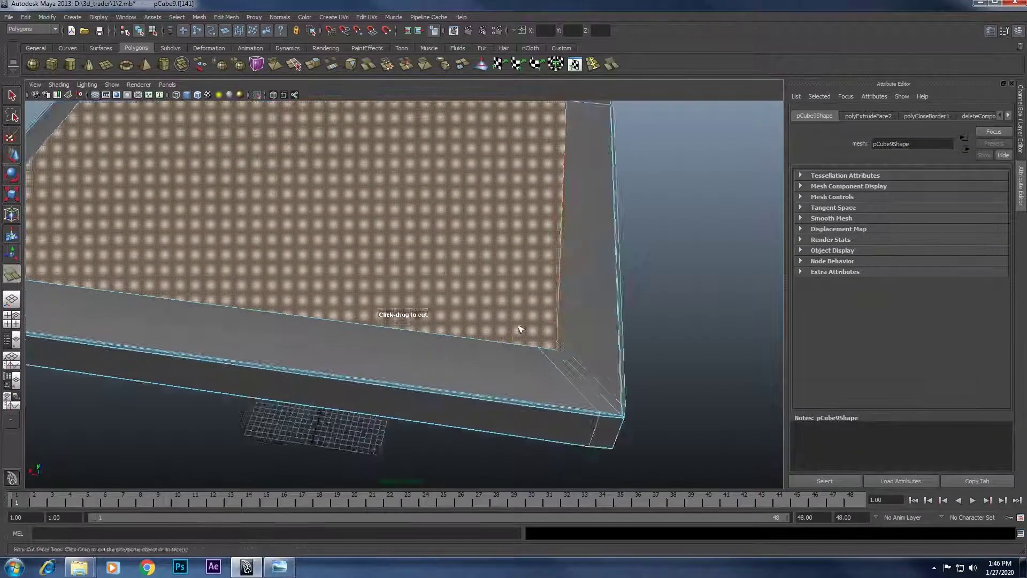
left_click_drag(521, 326, 692, 344, "alt")
scroll(580, 332, "up", 3)
mouse_move(580, 332)
middle_mouse_down("alt")
mouse_move(487, 324)
mouse_move(456, 332)
middle_mouse_up("alt")
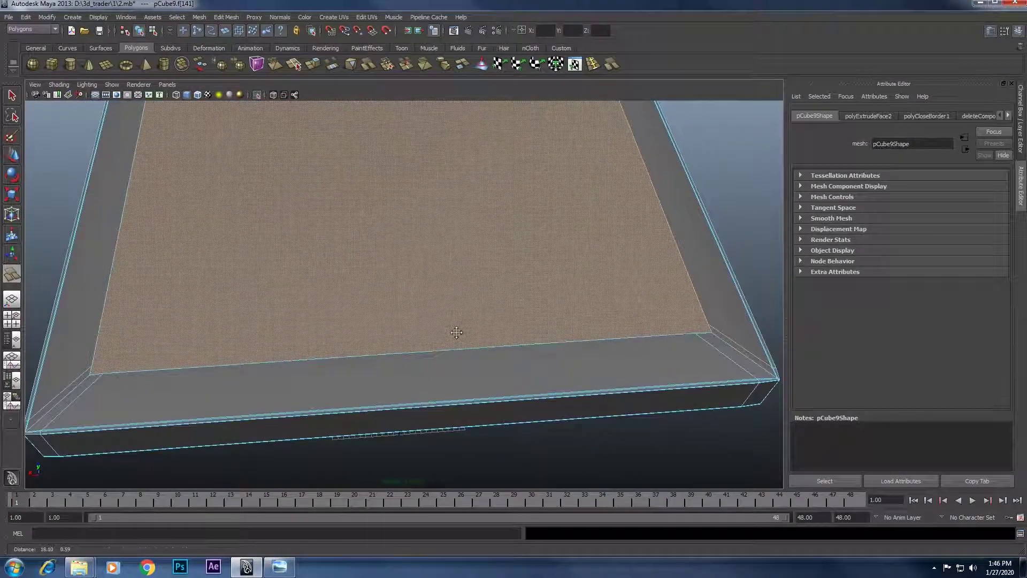
mouse_move(217, 365)
left_mouse_down()
mouse_move(709, 325)
mouse_move(633, 243)
mouse_move(318, 281)
left_mouse_up()
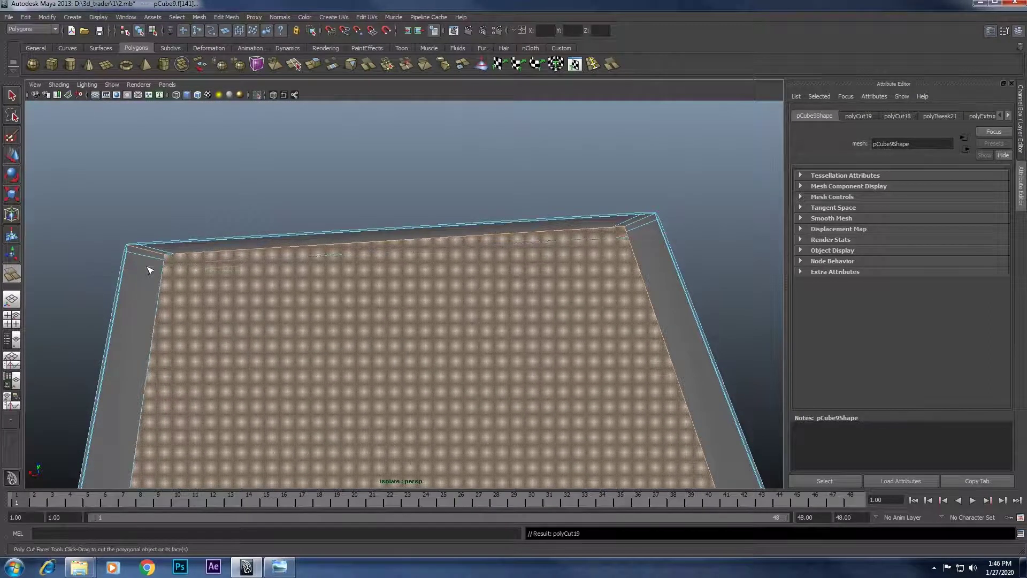
Merge the stray border vertices into the corner vertices at both ends of the border.
mouse_move(150, 271)
left_mouse_down("alt")
mouse_move(550, 348)
mouse_move(520, 335)
left_mouse_up("alt")
left_click_drag(268, 298, 358, 310, "alt")
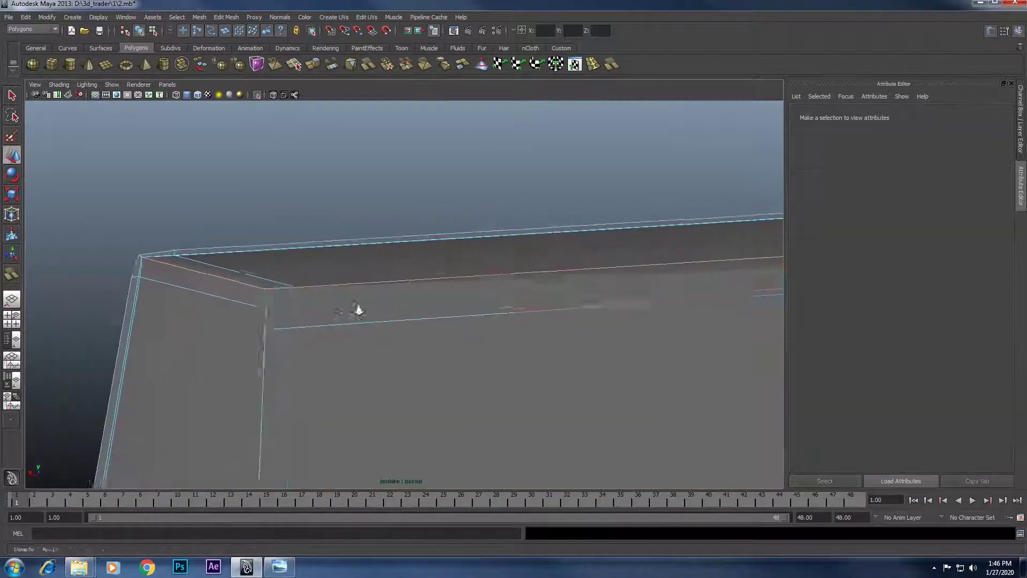
right_click_drag(298, 297, 266, 303)
left_click(263, 329)
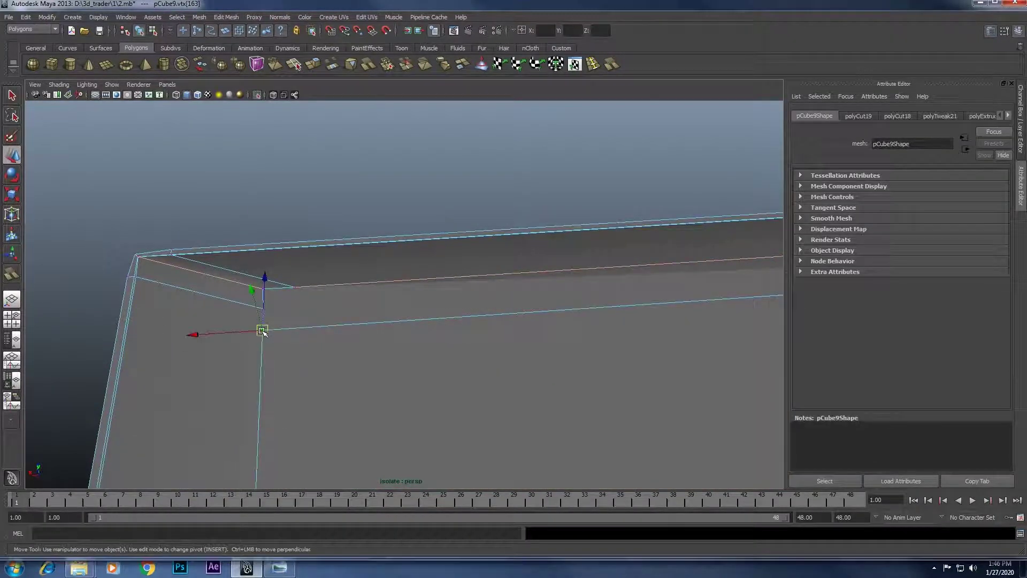
right_click_drag(269, 255, 279, 283, "shift")
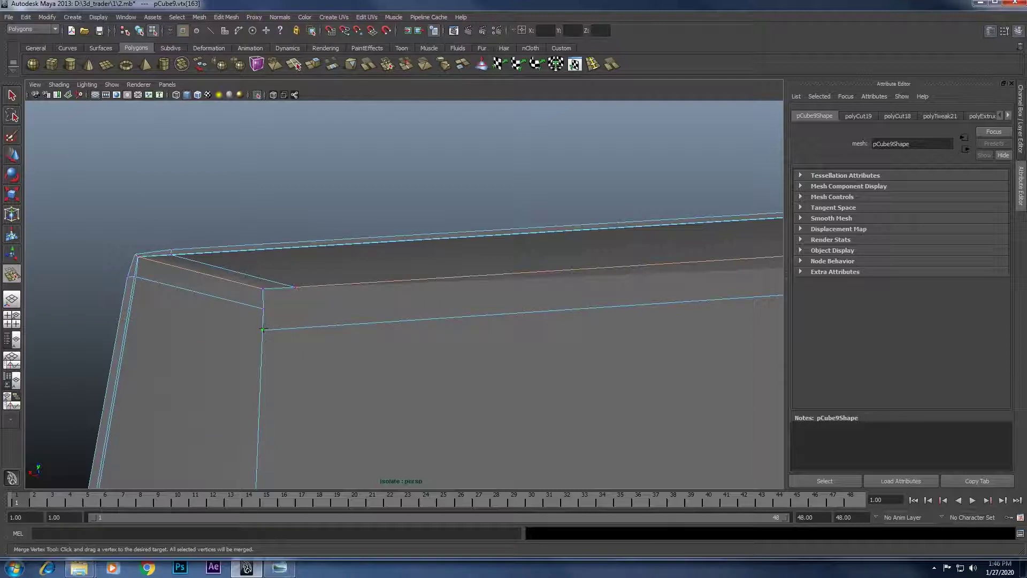
left_click_drag(262, 330, 262, 289)
mouse_move(573, 294)
middle_mouse_down("alt")
mouse_move(532, 338)
mouse_move(518, 337)
middle_mouse_up("alt")
left_click_drag(616, 303, 610, 287)
Merge the leftover vertices at two more corners into their corner vertices.
mouse_move(640, 329)
middle_mouse_down("alt")
mouse_move(503, 231)
mouse_move(557, 328)
middle_mouse_up("alt")
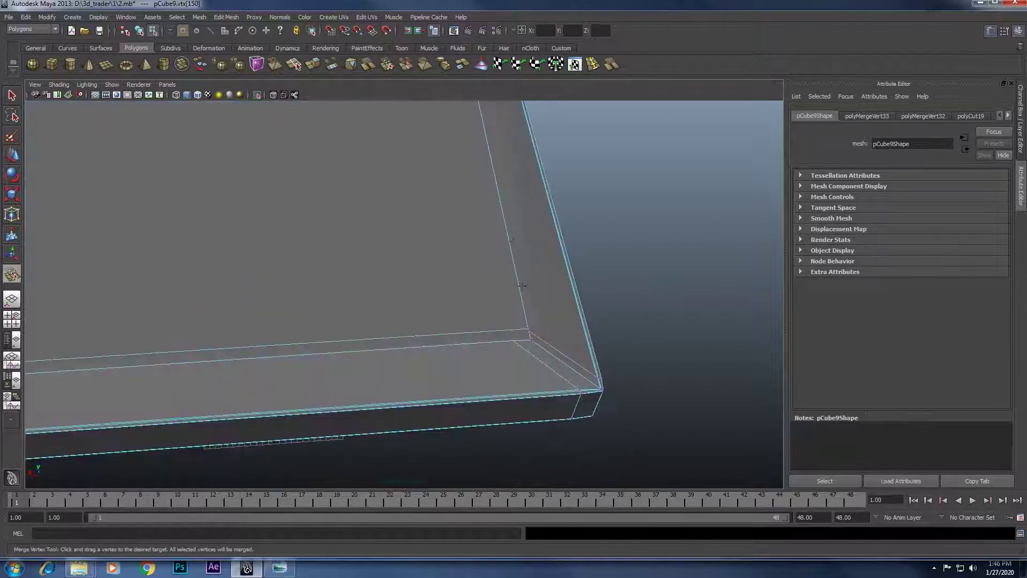
scroll(557, 328, "up", 2)
scroll(550, 320, "up", 2)
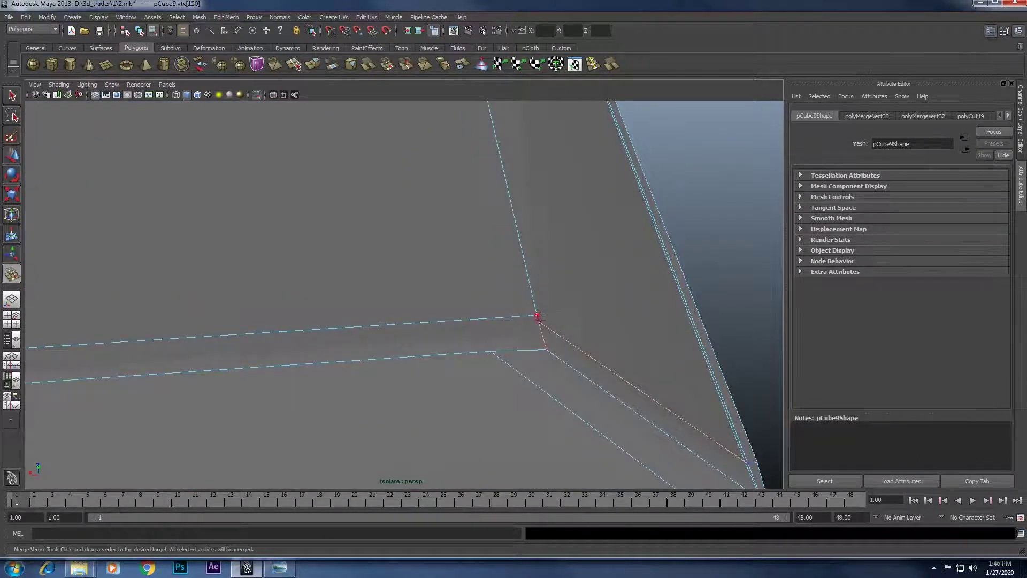
left_click_drag(538, 317, 546, 348)
scroll(546, 349, "down", 5)
middle_click_drag(452, 292, 559, 340, "alt")
scroll(572, 345, "up", 3)
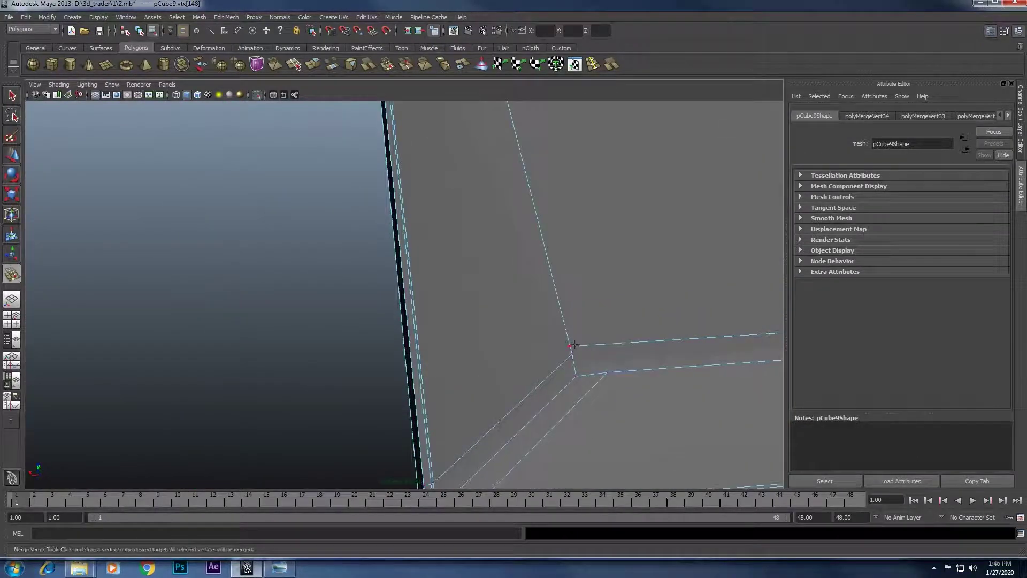
left_click_drag(572, 345, 572, 355)
scroll(523, 326, "down", 3)
key("w")
middle_click_drag(523, 326, 487, 310, "alt")
Select the slab's top face and slice another line across it with Cut Faces.
right_click(436, 264)
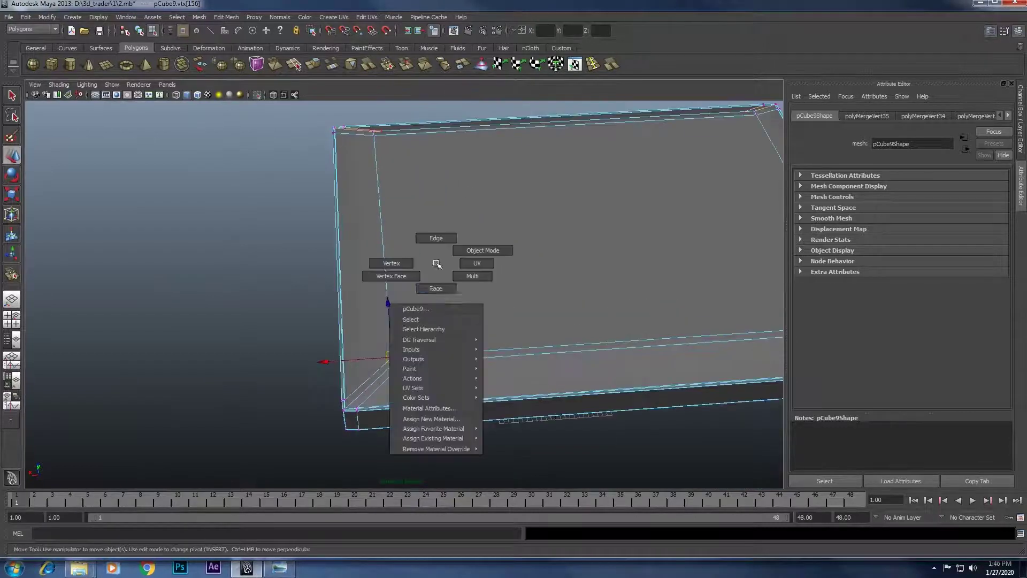
right_click_drag(437, 264, 436, 289)
left_click(459, 275)
scroll(428, 358, "up", 2)
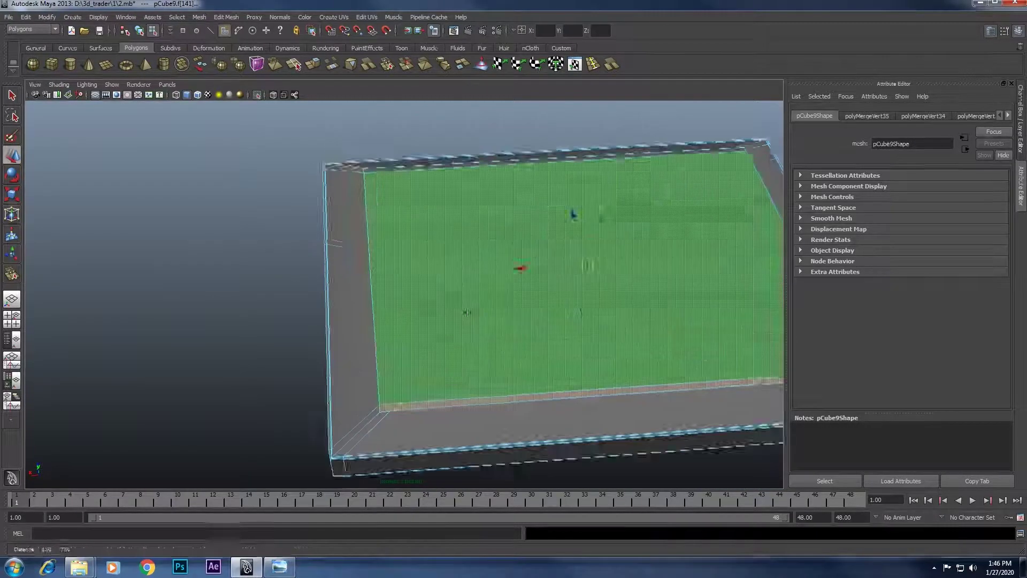
middle_click_drag(404, 182, 397, 251, "alt")
mouse_move(383, 239)
left_mouse_down("alt")
mouse_move(504, 394)
mouse_move(408, 271)
mouse_move(306, 297)
mouse_move(380, 321)
mouse_move(476, 293)
mouse_move(484, 268)
left_mouse_up("alt")
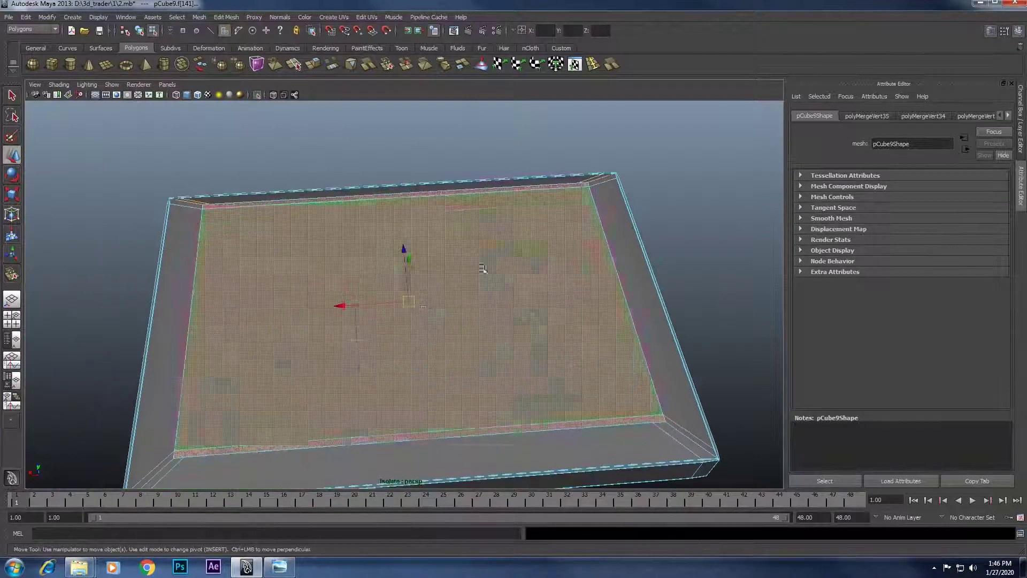
left_click(612, 64)
scroll(334, 188, "up", 3)
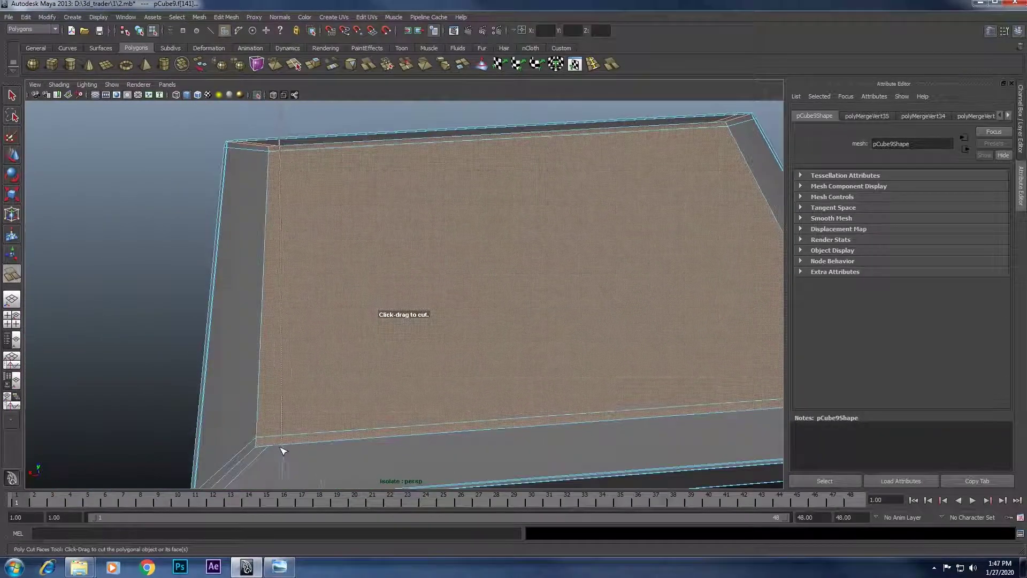
left_click_drag(275, 449, 275, 450)
mouse_move(276, 449)
left_mouse_down("alt")
mouse_move(458, 235)
mouse_move(523, 114)
left_mouse_up("alt")
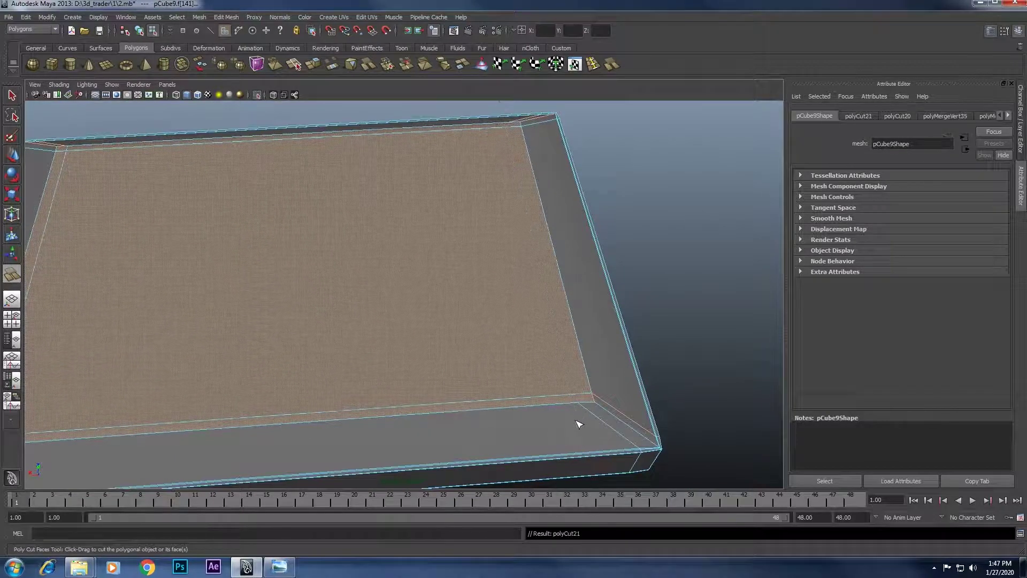
Reselect the whole box and zoom in close on its inset corner.
key("w")
right_click_drag(484, 235, 482, 214)
left_click(483, 287)
scroll(450, 245, "up", 3)
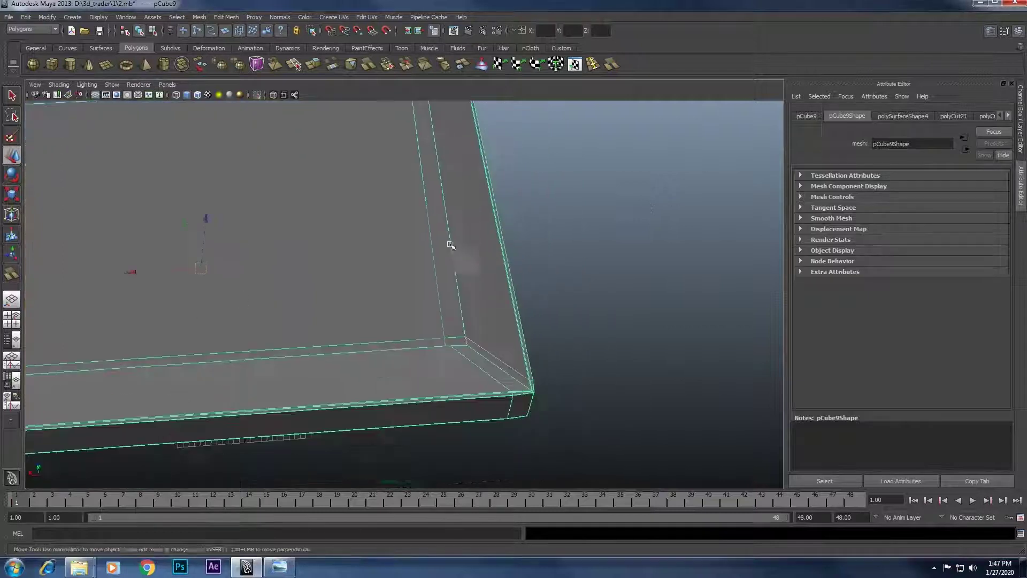
scroll(450, 245, "up", 2)
scroll(495, 275, "up", 2)
right_click_drag(439, 315, 452, 313)
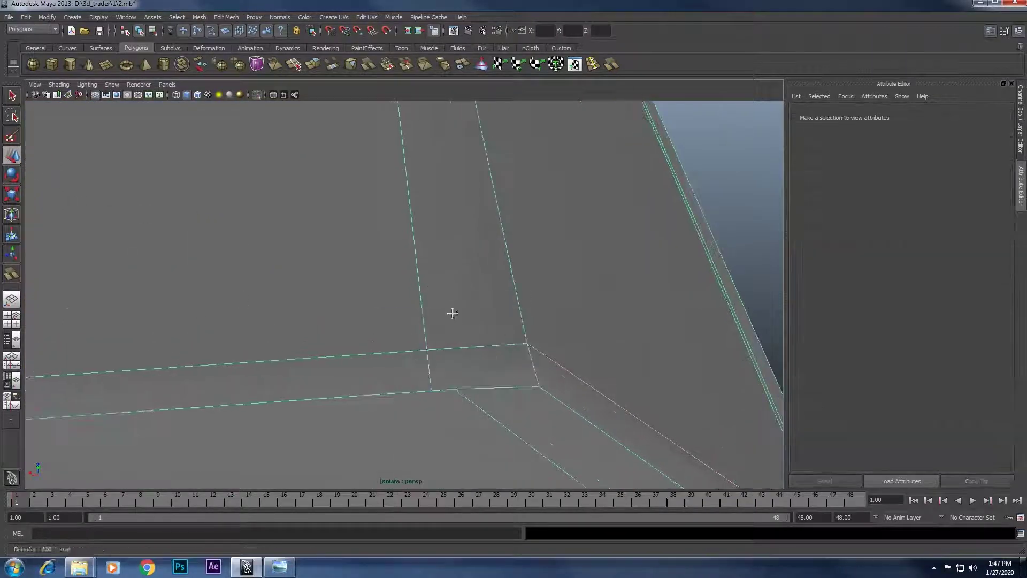
left_click_drag(451, 313, 436, 335, "alt")
Merge the stray vertex at the inset corner into the bevel corner vertex.
left_click(415, 326)
right_click_drag(416, 321, 430, 240, "shift")
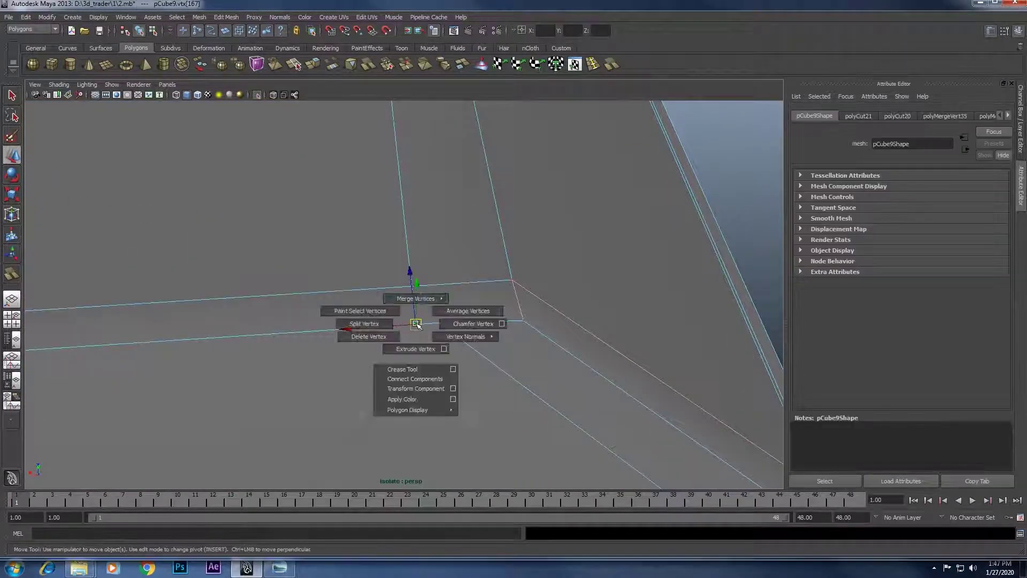
left_click(431, 266)
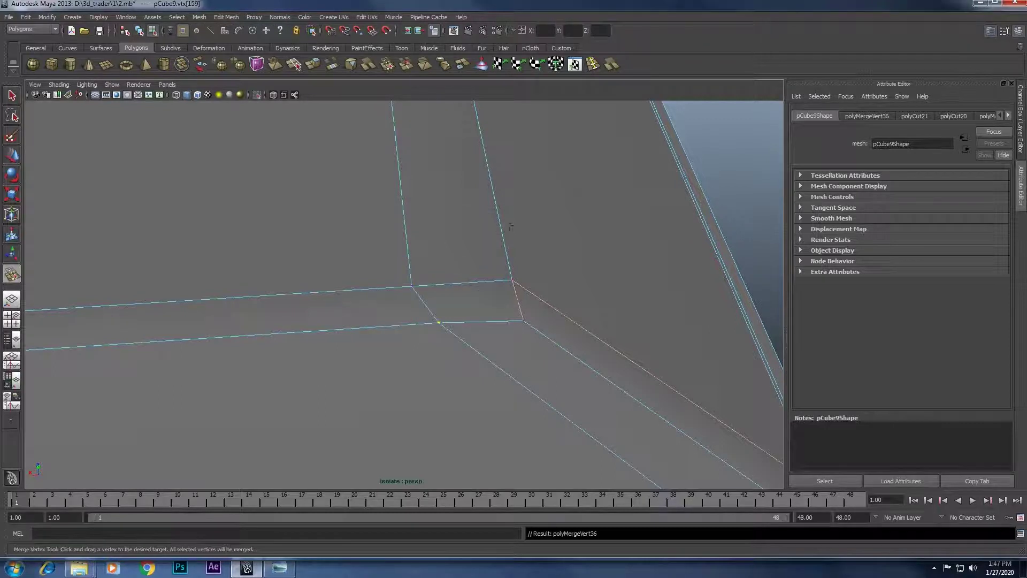
mouse_move(510, 226)
left_mouse_down("alt")
mouse_move(419, 369)
mouse_move(469, 332)
mouse_move(525, 345)
mouse_move(498, 305)
mouse_move(444, 362)
mouse_move(537, 379)
mouse_move(488, 213)
mouse_move(506, 222)
mouse_move(471, 277)
mouse_move(438, 298)
left_mouse_up("alt")
key("w")
scroll(543, 267, "down", 5)
scroll(553, 243, "down", 5)
right_click_drag(439, 257, 441, 282)
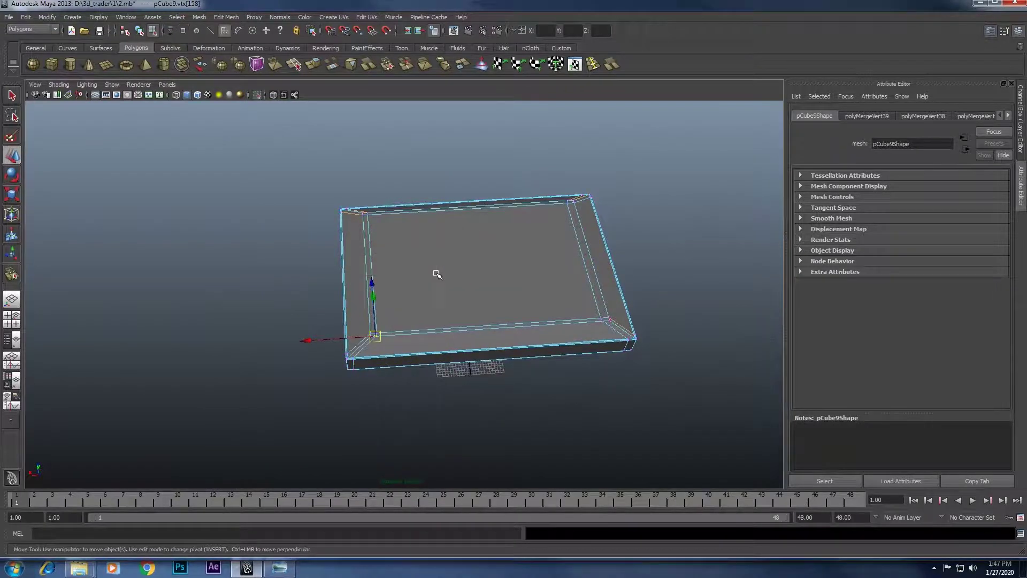
Select the front-left slanted corner edge and nudge it sideways, up and outward.
scroll(449, 278, "up", 3)
left_click(521, 264)
scroll(489, 294, "up", 3)
scroll(488, 295, "down", 3)
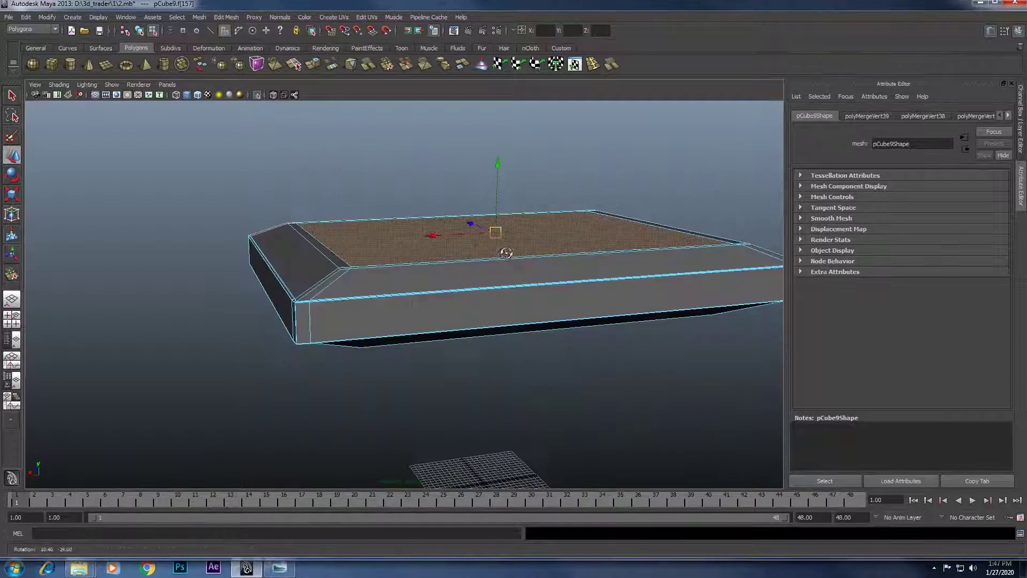
left_click_drag(481, 284, 355, 265, "alt")
right_click_drag(355, 265, 357, 247)
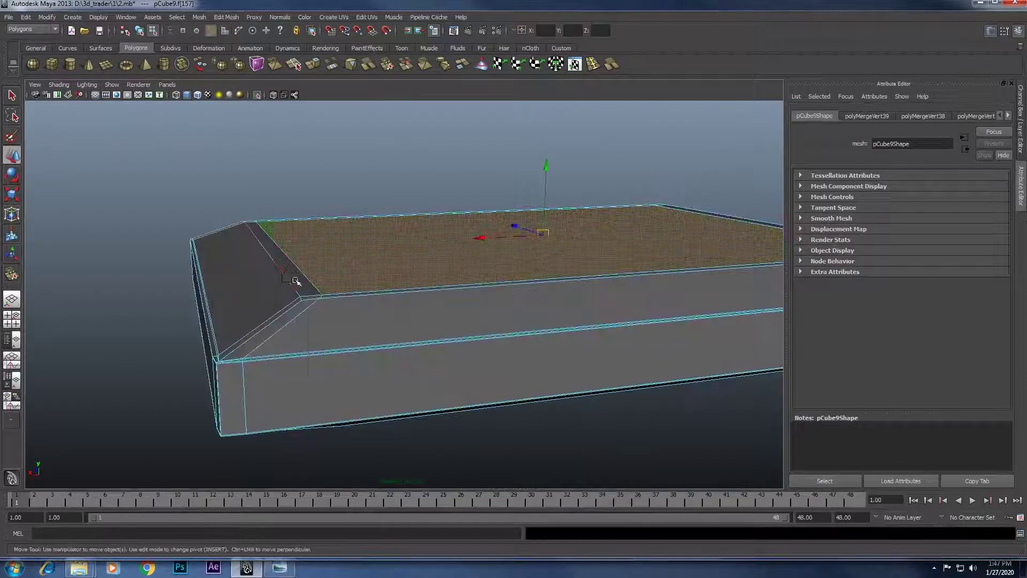
left_click(285, 279)
left_click_drag(298, 210, 340, 255, "alt")
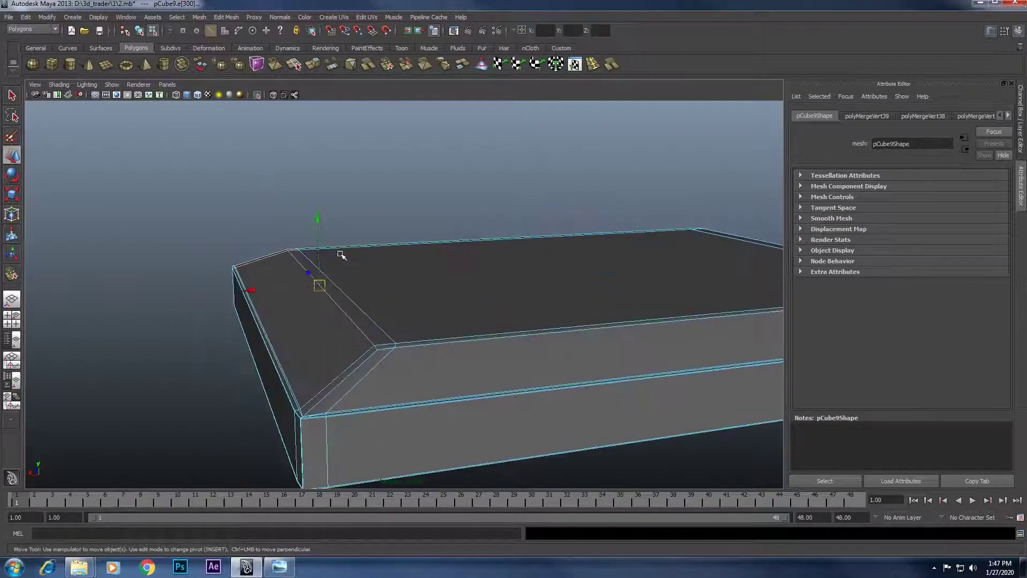
left_click_drag(269, 289, 248, 291)
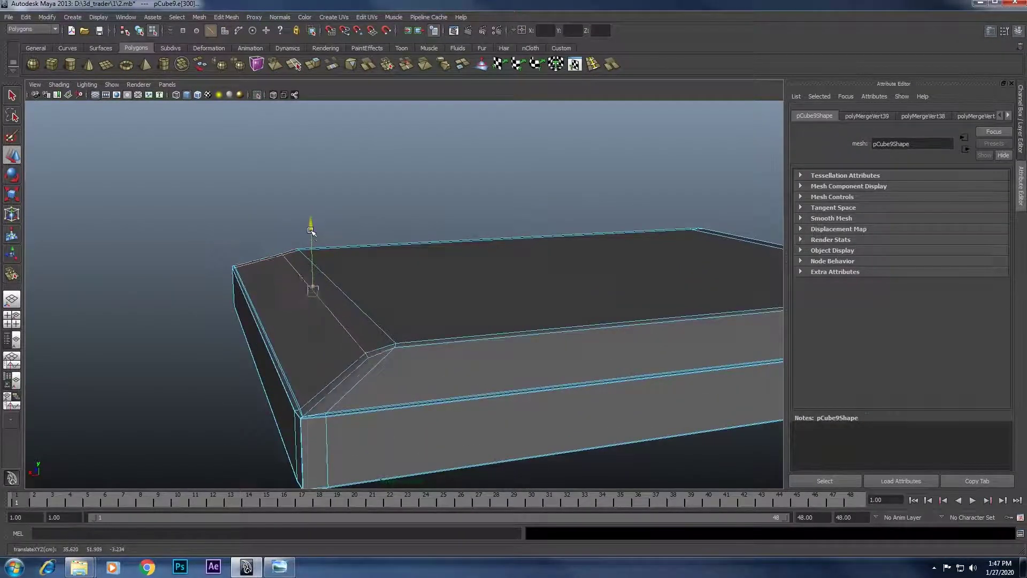
left_click_drag(314, 235, 309, 231)
left_click_drag(319, 291, 298, 253, "alt")
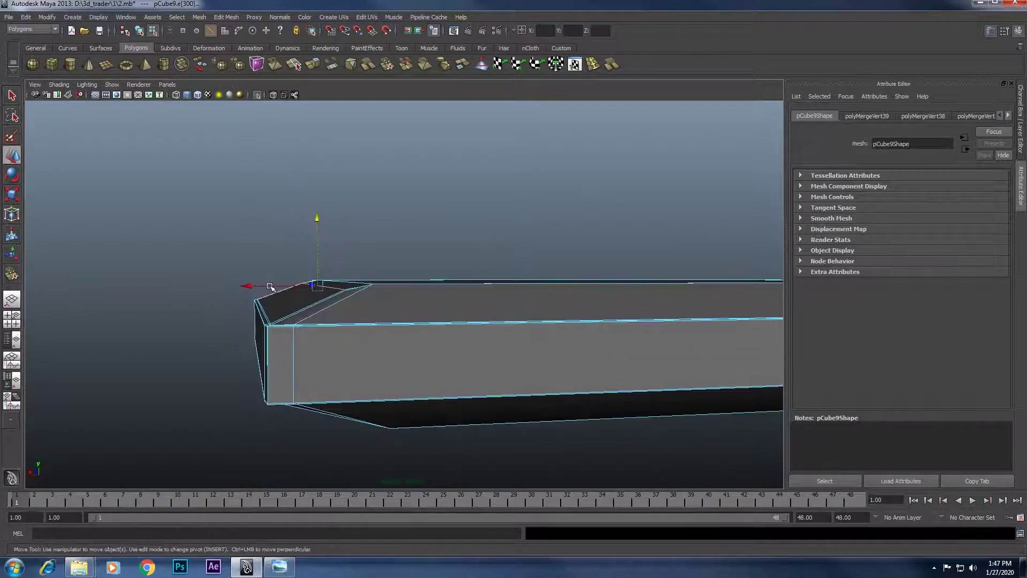
left_click_drag(268, 287, 244, 283)
Adjust the neighbouring bevel corner edges, lifting one slightly upward.
mouse_move(470, 309)
left_mouse_down("alt")
mouse_move(457, 330)
mouse_move(604, 238)
left_mouse_up("alt")
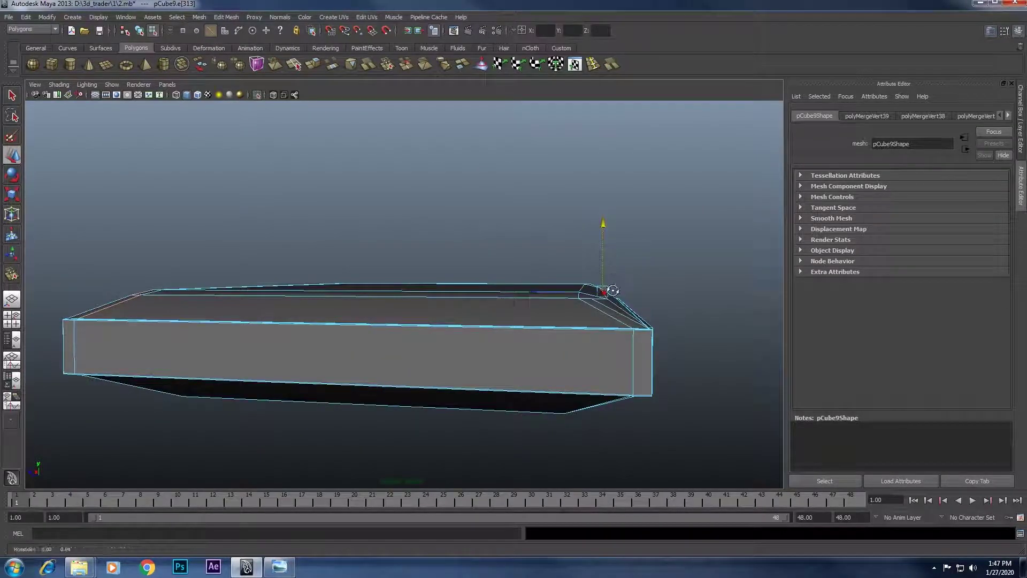
left_click_drag(612, 290, 560, 348, "alt")
middle_click_drag(543, 297, 545, 296)
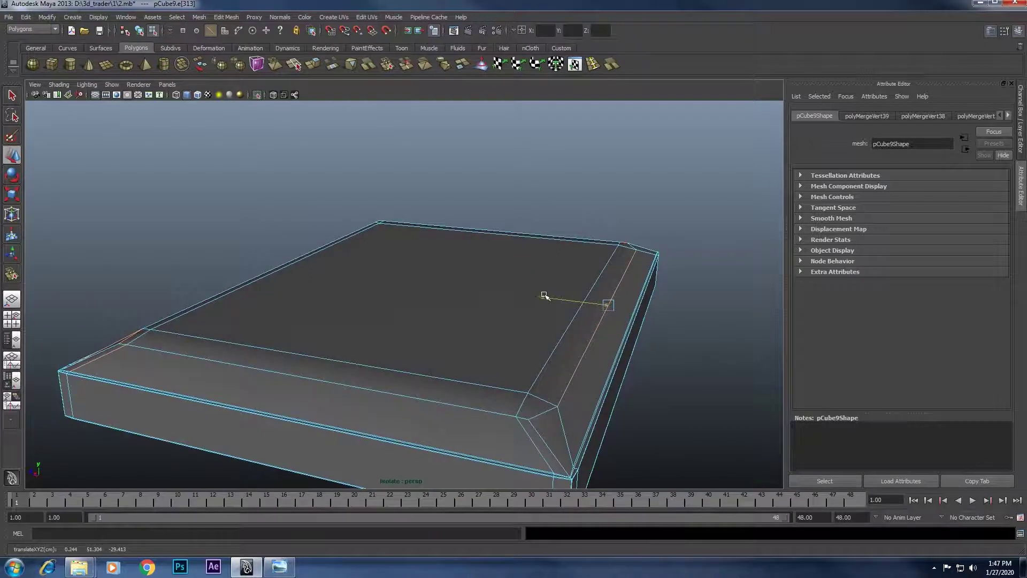
mouse_move(543, 296)
left_mouse_down("alt")
mouse_move(557, 320)
mouse_move(531, 270)
mouse_move(578, 287)
mouse_move(463, 275)
mouse_move(536, 261)
left_mouse_up("alt")
left_click(543, 269)
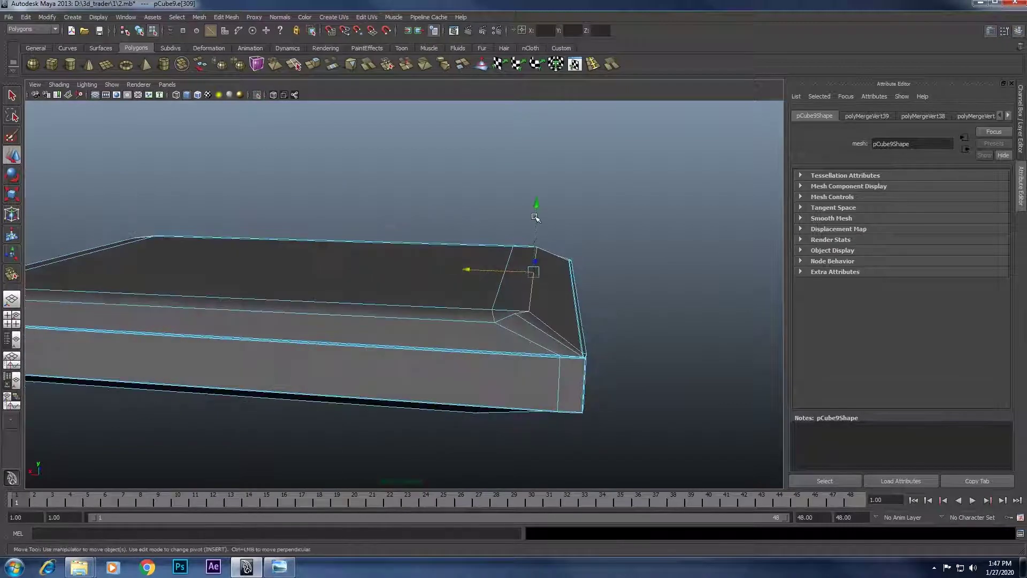
left_click_drag(535, 222, 527, 319, "alt")
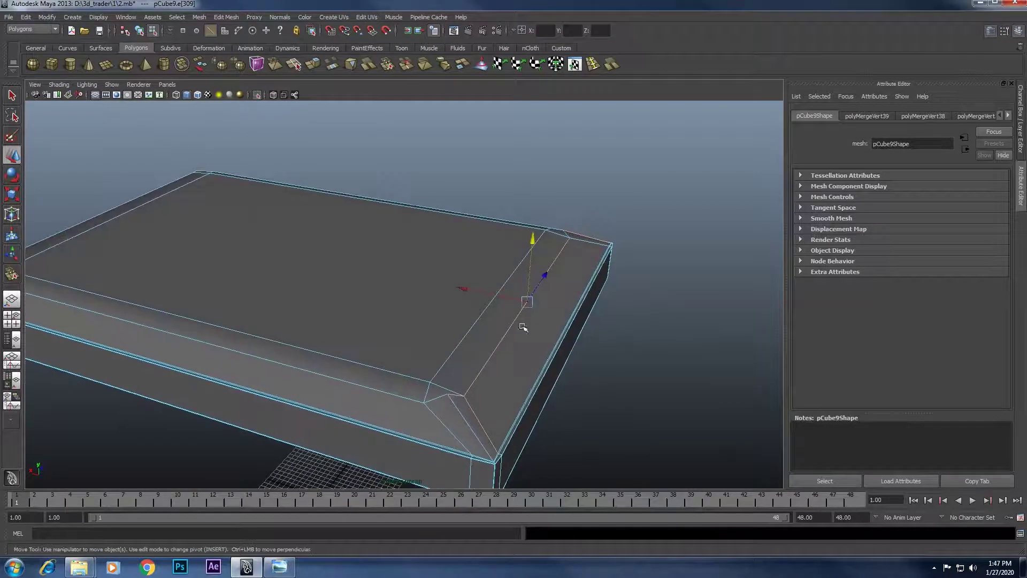
mouse_move(529, 358)
left_mouse_down("alt")
mouse_move(335, 338)
mouse_move(275, 272)
mouse_move(328, 270)
mouse_move(396, 298)
mouse_move(526, 314)
mouse_move(595, 296)
mouse_move(553, 258)
left_mouse_up("alt")
left_click(562, 308)
left_click(525, 259)
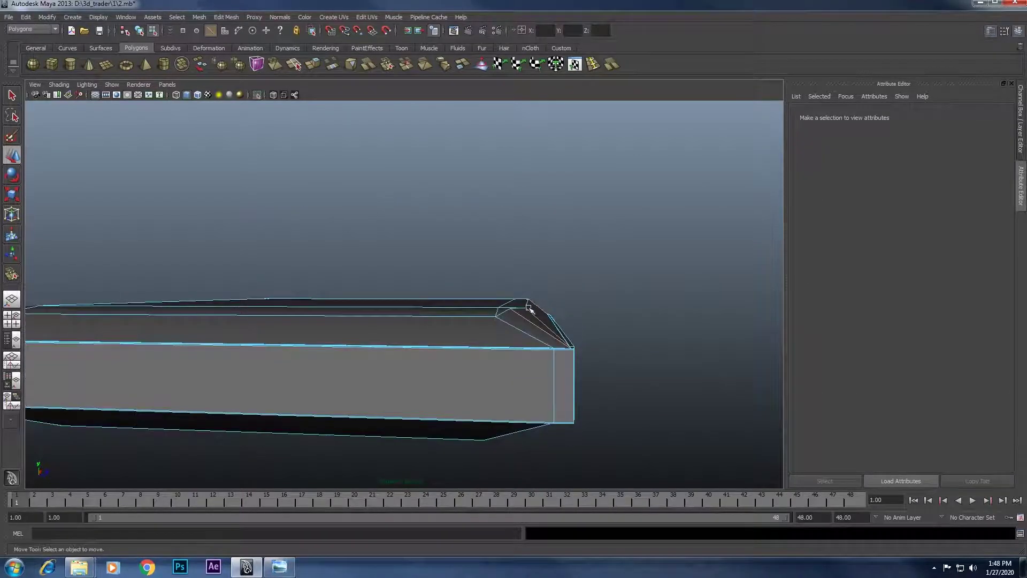
key("ctrl+z")
left_click_drag(526, 259, 588, 286)
Frame the corner vertex and move it vertically only to tidy the bevel.
right_click(580, 369)
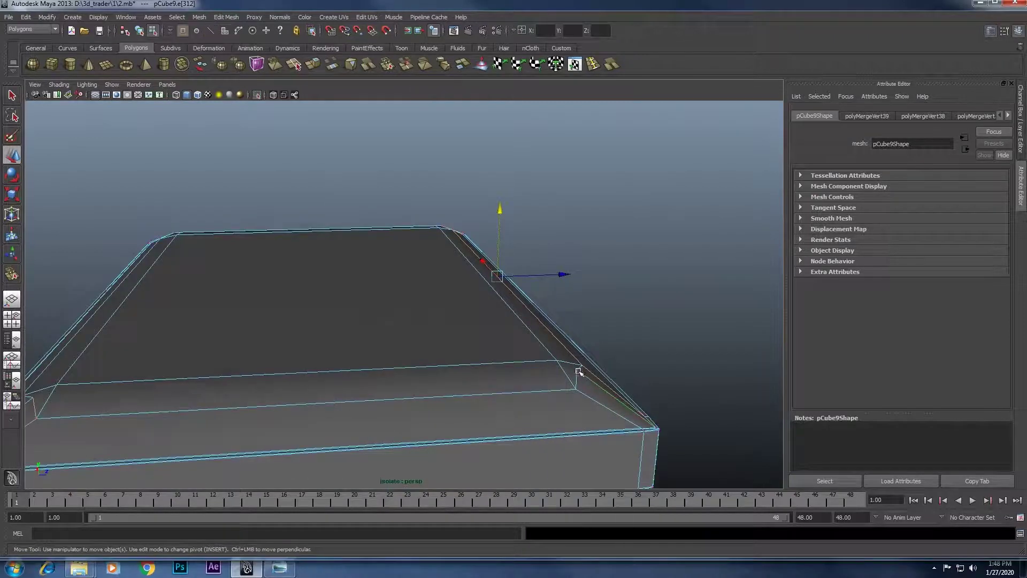
key("f")
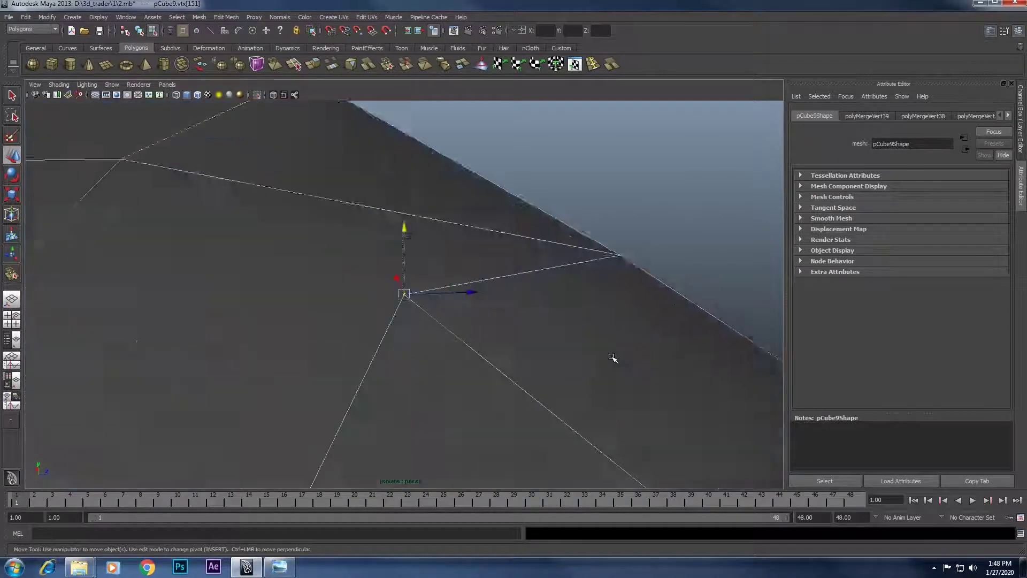
mouse_move(614, 355)
left_mouse_down("alt")
mouse_move(459, 311)
mouse_move(420, 266)
mouse_move(443, 348)
left_mouse_up("alt")
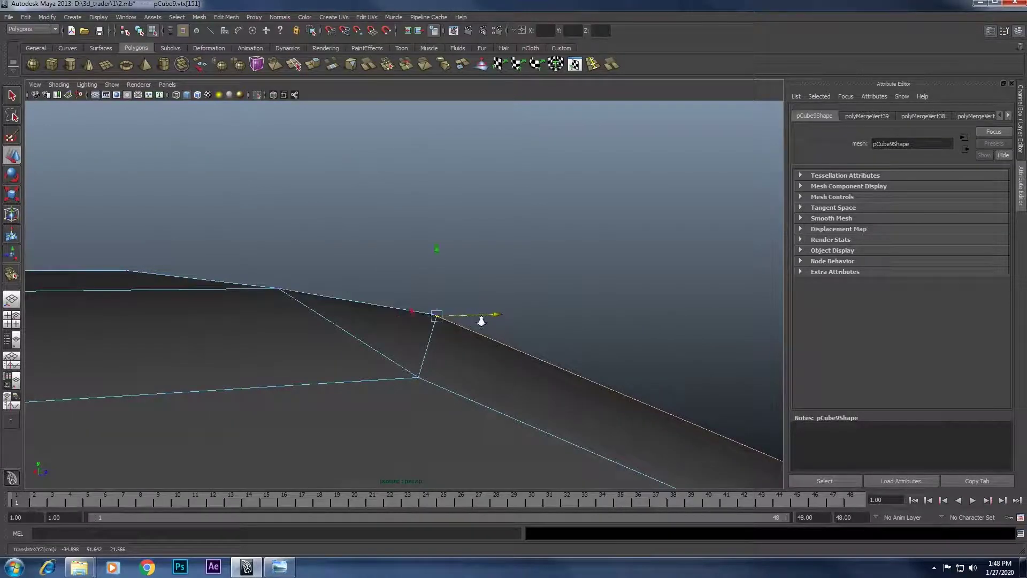
mouse_move(481, 321)
left_mouse_down("alt")
mouse_move(429, 353)
mouse_move(441, 304)
mouse_move(412, 377)
mouse_move(442, 412)
mouse_move(434, 262)
left_mouse_up("alt")
mouse_move(399, 324)
left_mouse_down("alt")
mouse_move(497, 241)
mouse_move(515, 238)
left_mouse_up("alt")
left_click(434, 265)
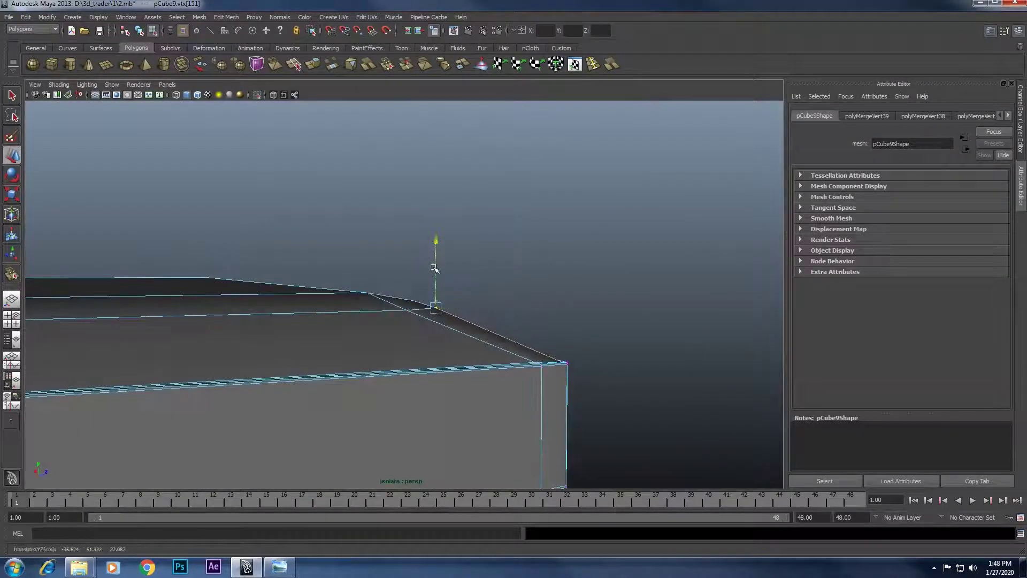
mouse_move(435, 268)
left_mouse_down("alt")
mouse_move(436, 291)
mouse_move(383, 295)
left_mouse_up("alt")
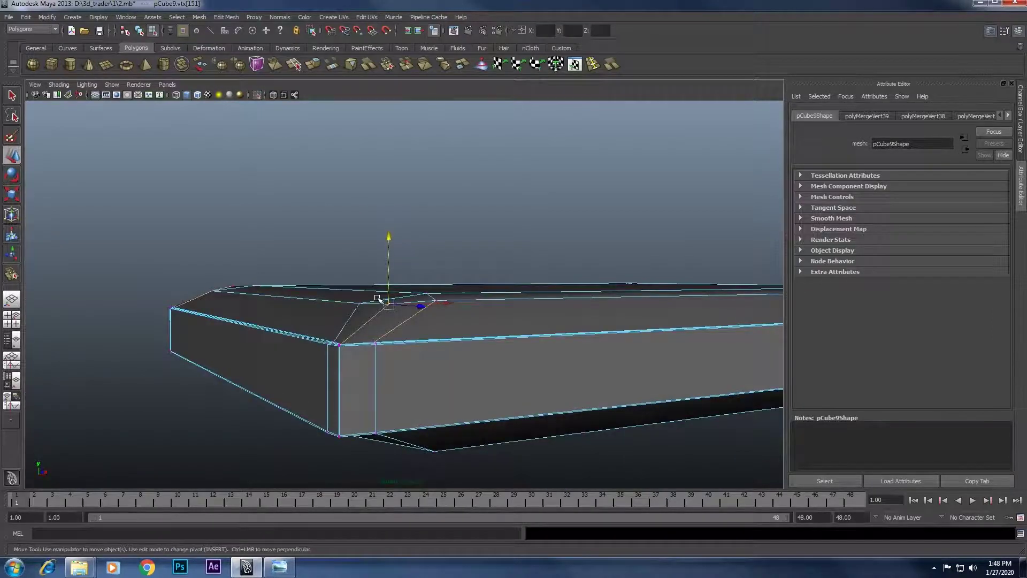
mouse_move(377, 298)
right_mouse_down("alt")
mouse_move(305, 316)
mouse_move(593, 320)
right_mouse_up("alt")
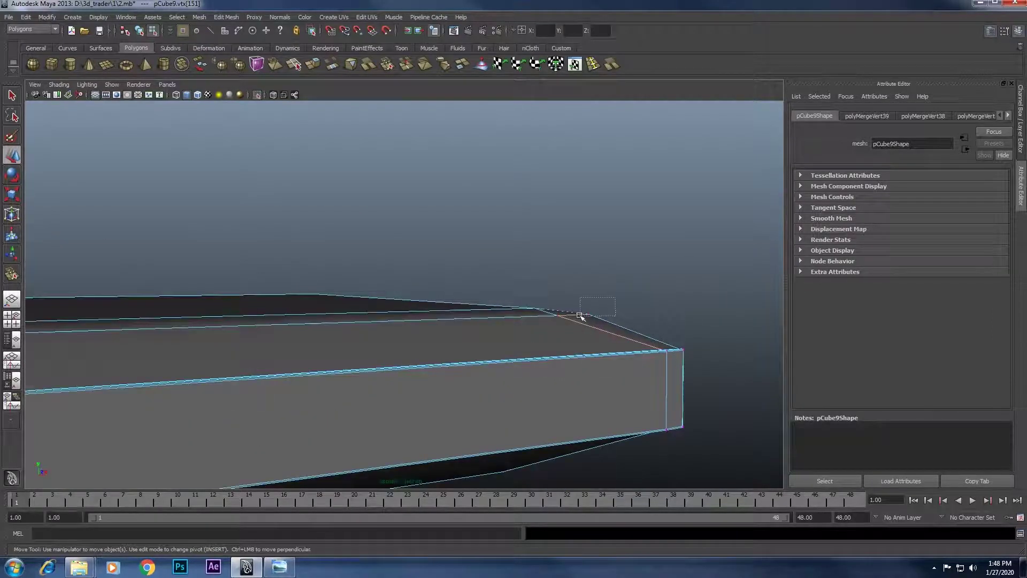
mouse_move(576, 318)
left_mouse_down("alt")
mouse_move(595, 312)
mouse_move(434, 317)
mouse_move(406, 294)
mouse_move(435, 287)
mouse_move(385, 323)
left_mouse_up("alt")
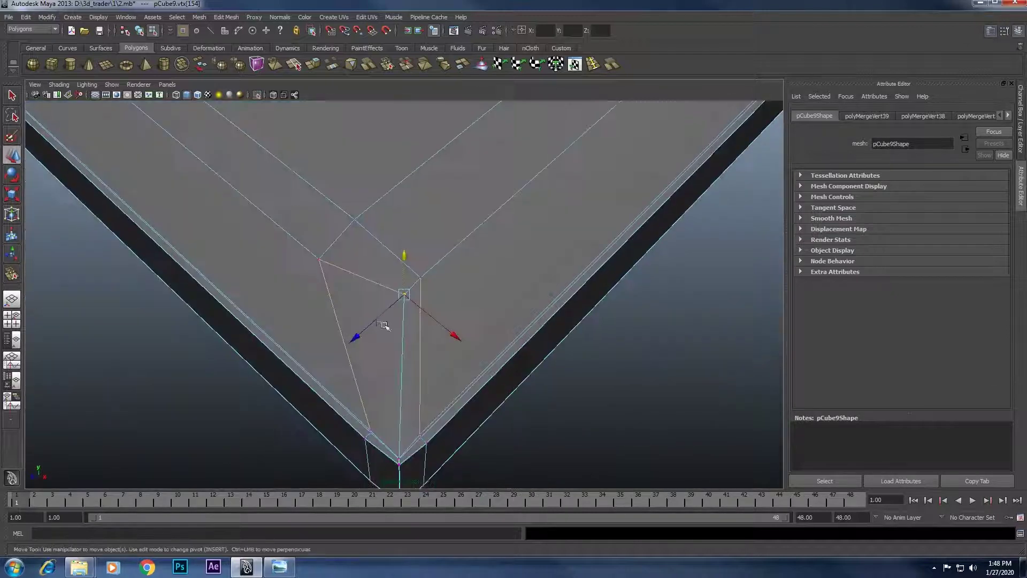
middle_click_drag(385, 324, 349, 339, "alt")
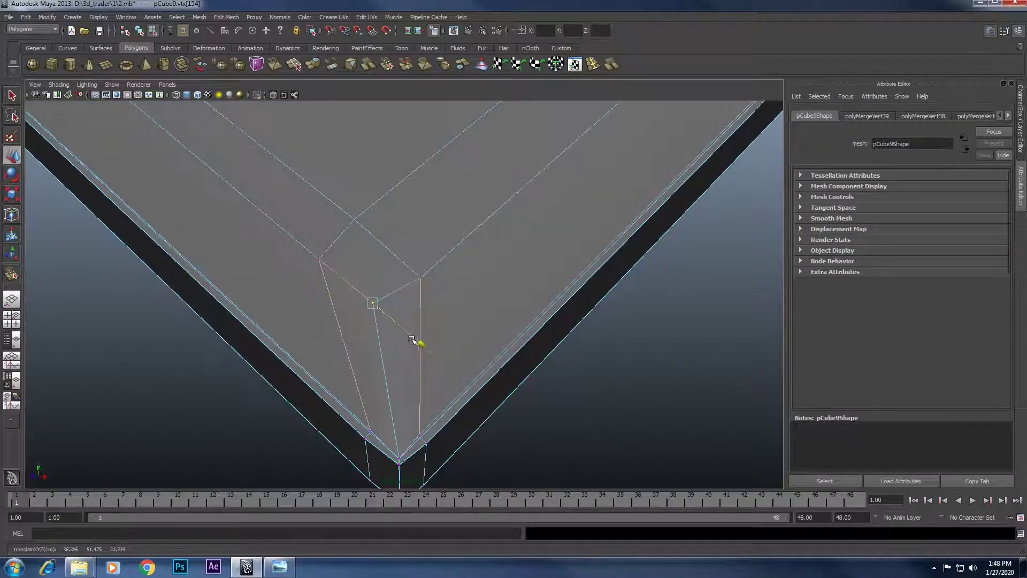
mouse_move(408, 334)
left_mouse_down("alt")
mouse_move(330, 348)
mouse_move(488, 227)
left_mouse_up("alt")
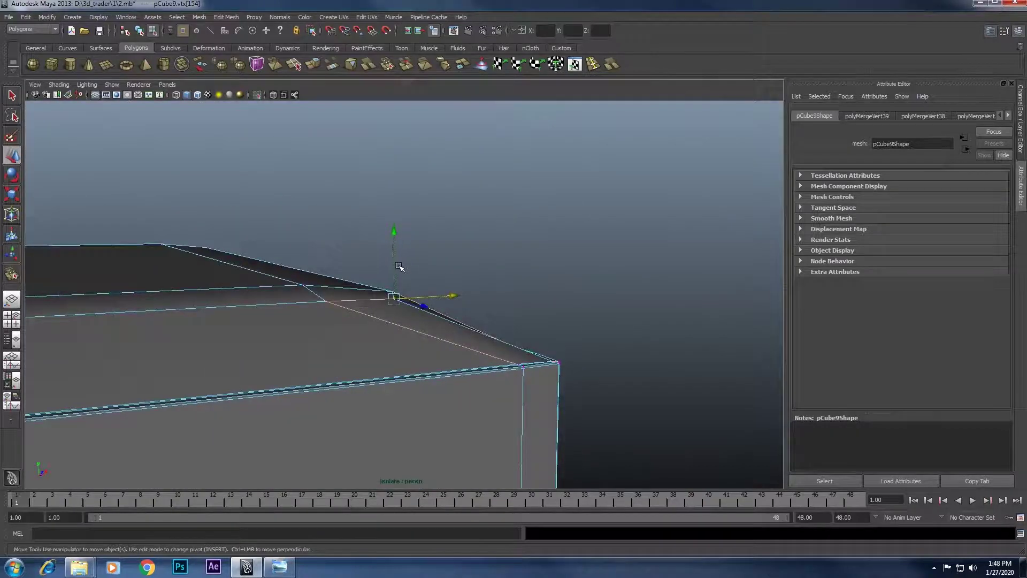
left_click_drag(393, 270, 428, 276, "alt")
mouse_move(437, 288)
left_mouse_down("alt")
mouse_move(298, 291)
mouse_move(451, 291)
mouse_move(519, 252)
left_mouse_up("alt")
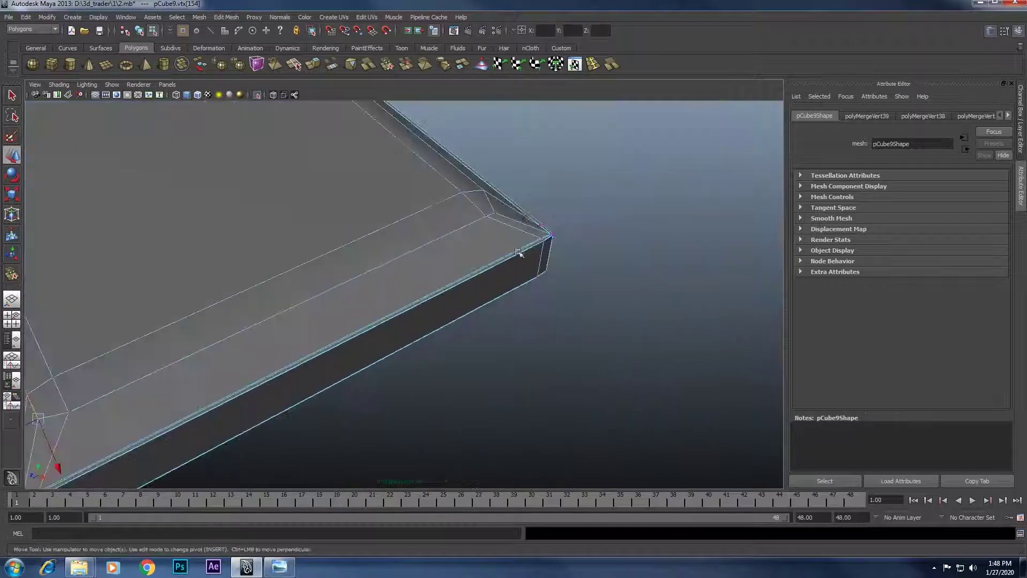
Frame the corner vertex and inspect the cushion corner from a low side view.
scroll(495, 212, "up", 2)
key("f")
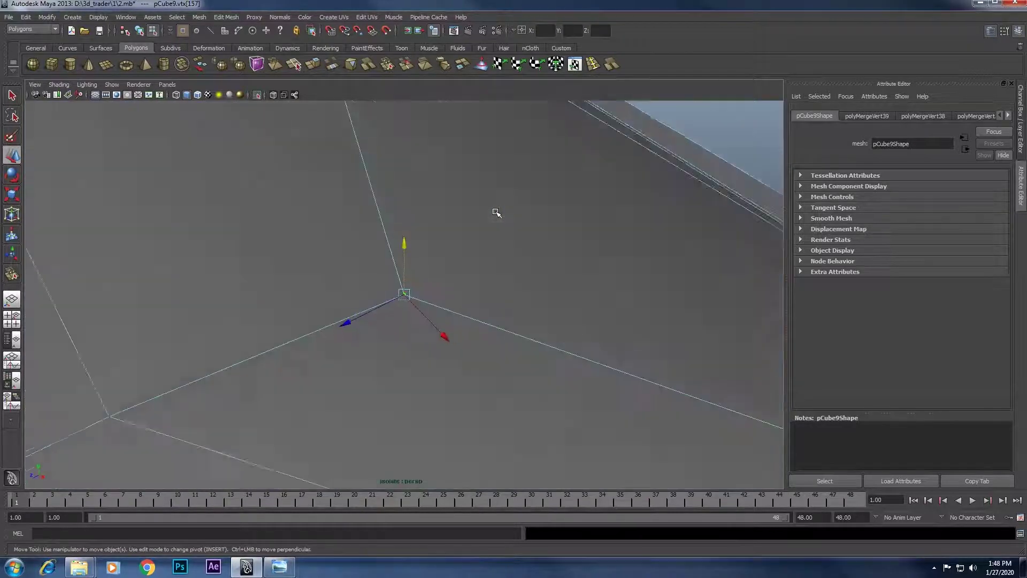
scroll(489, 213, "down", 3)
scroll(444, 353, "up", 2)
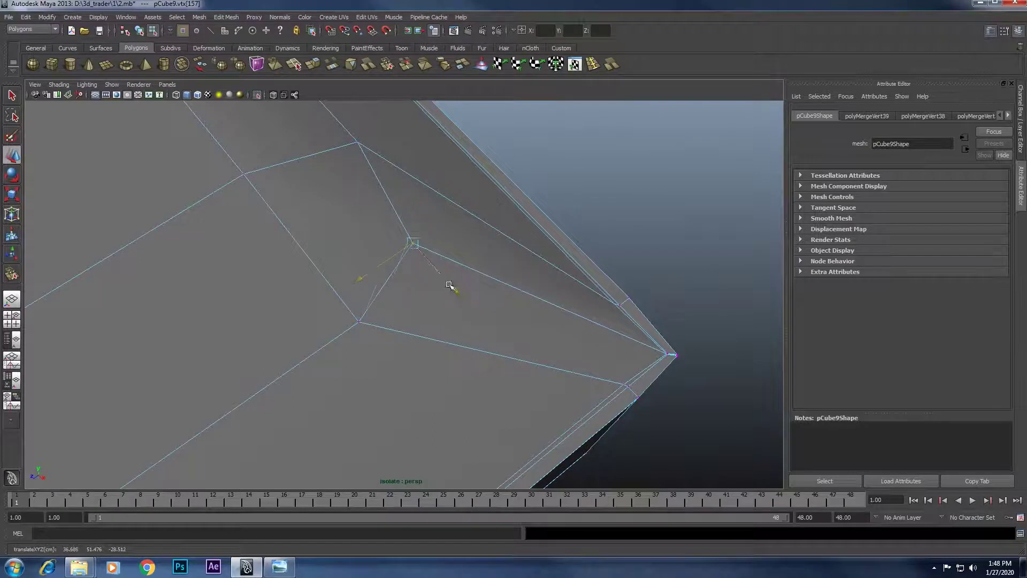
mouse_move(436, 272)
left_mouse_down("alt")
mouse_move(541, 259)
mouse_move(535, 222)
mouse_move(443, 264)
mouse_move(470, 298)
mouse_move(424, 298)
mouse_move(364, 341)
mouse_move(474, 278)
mouse_move(550, 252)
mouse_move(550, 264)
mouse_move(422, 236)
mouse_move(396, 274)
mouse_move(408, 332)
mouse_move(410, 323)
left_mouse_up("alt")
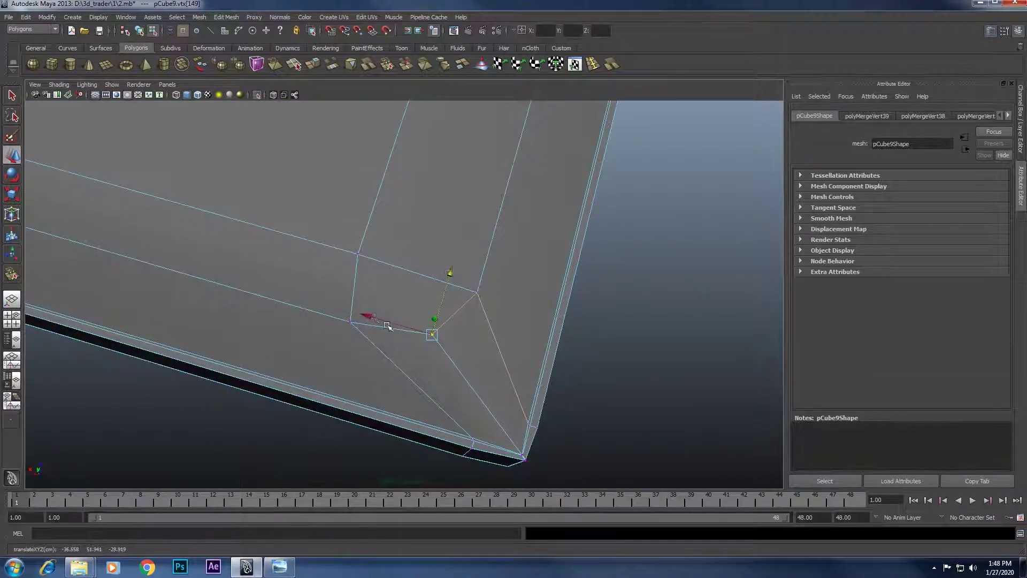
mouse_move(380, 309)
left_mouse_down("alt")
mouse_move(484, 238)
mouse_move(501, 245)
left_mouse_up("alt")
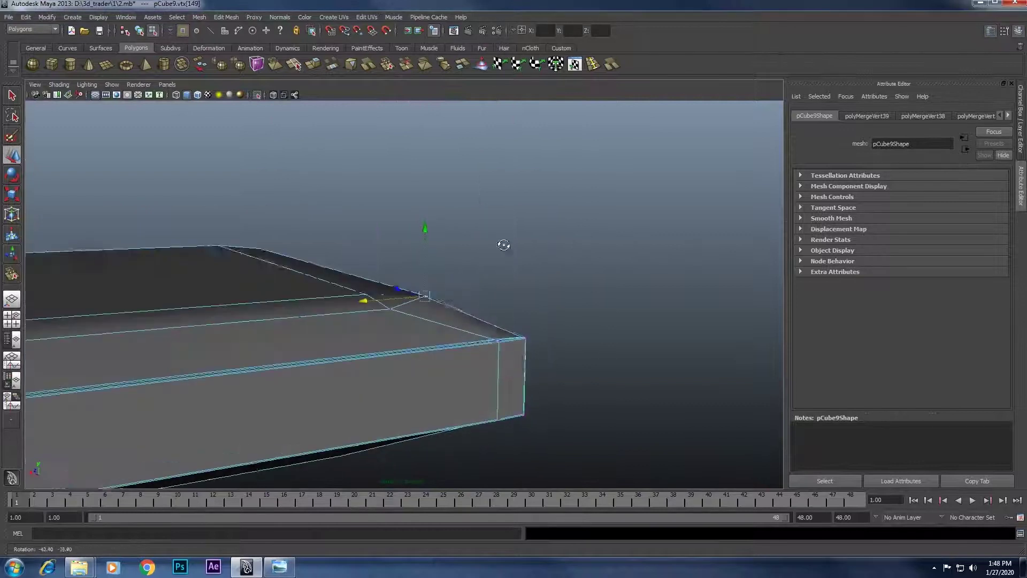
scroll(424, 248, "down", 3)
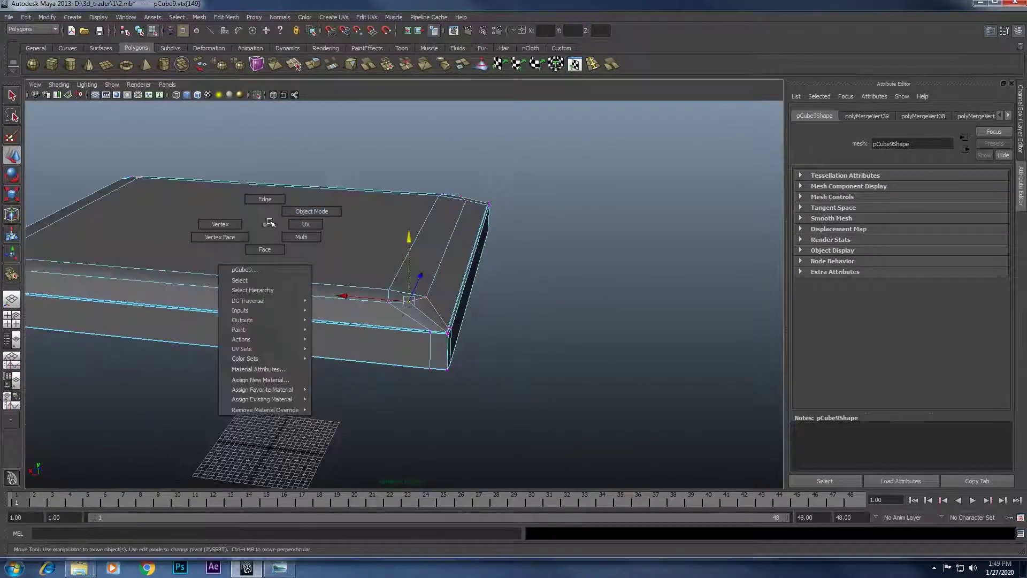
Return to object mode and reselect the cushion box, zooming in on it.
right_click_drag(257, 227, 307, 214)
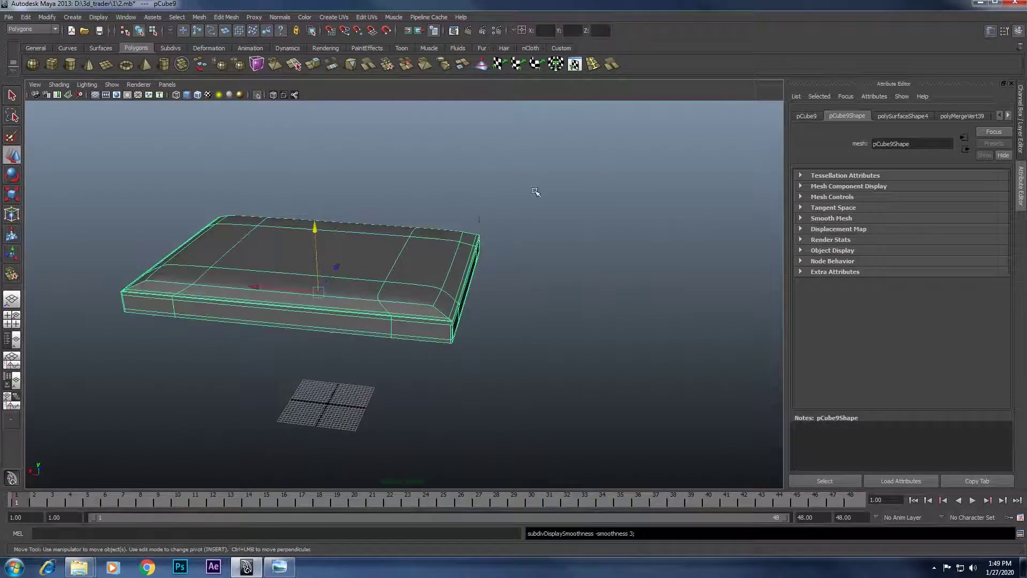
left_click(535, 190)
mouse_move(534, 191)
left_mouse_down("alt")
mouse_move(491, 270)
mouse_move(642, 259)
mouse_move(502, 294)
mouse_move(491, 260)
left_mouse_up("alt")
left_click(472, 316)
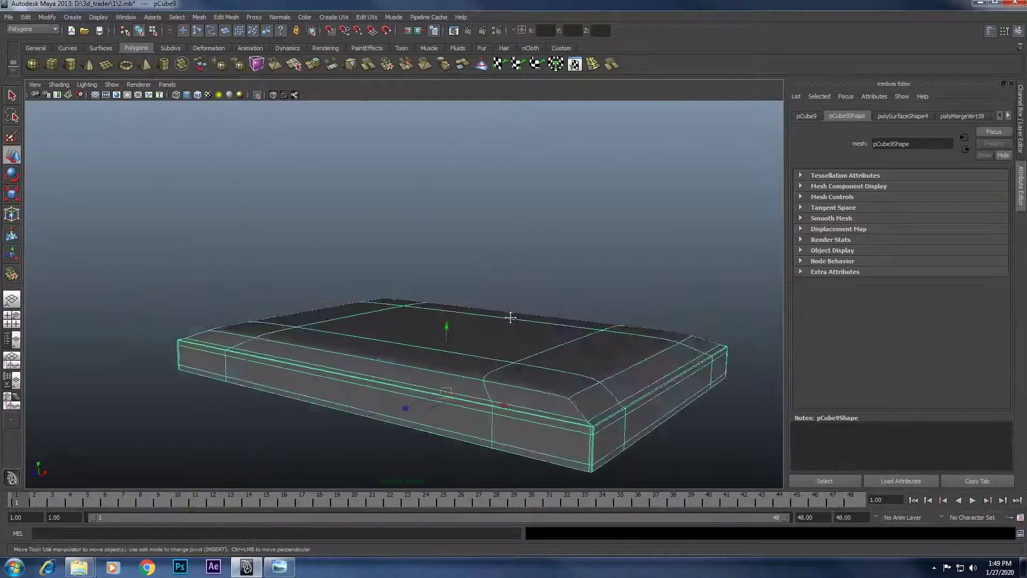
left_click_drag(509, 316, 561, 263, "alt")
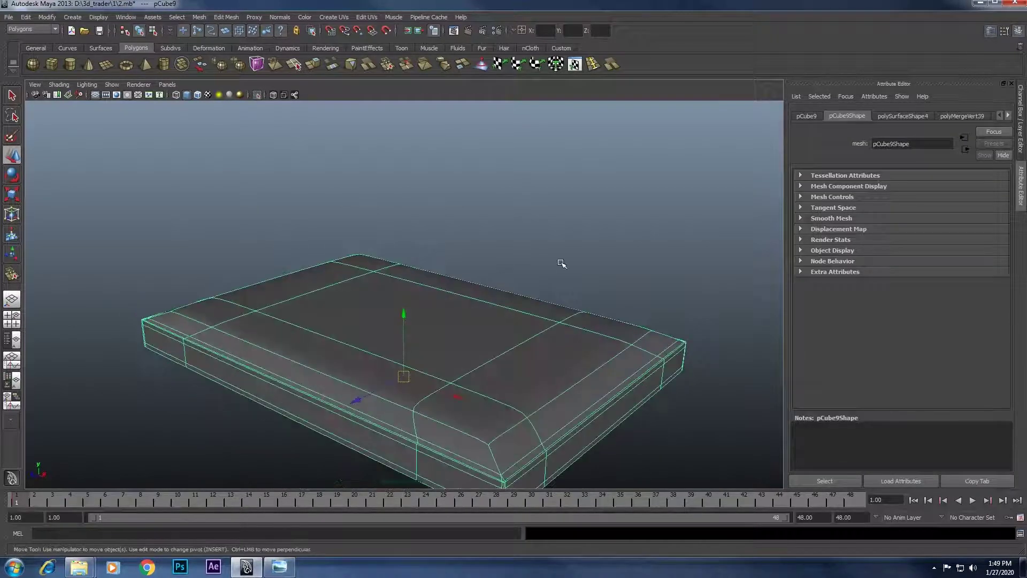
scroll(566, 287, "up", 1)
scroll(550, 263, "up", 2)
scroll(550, 264, "up", 3)
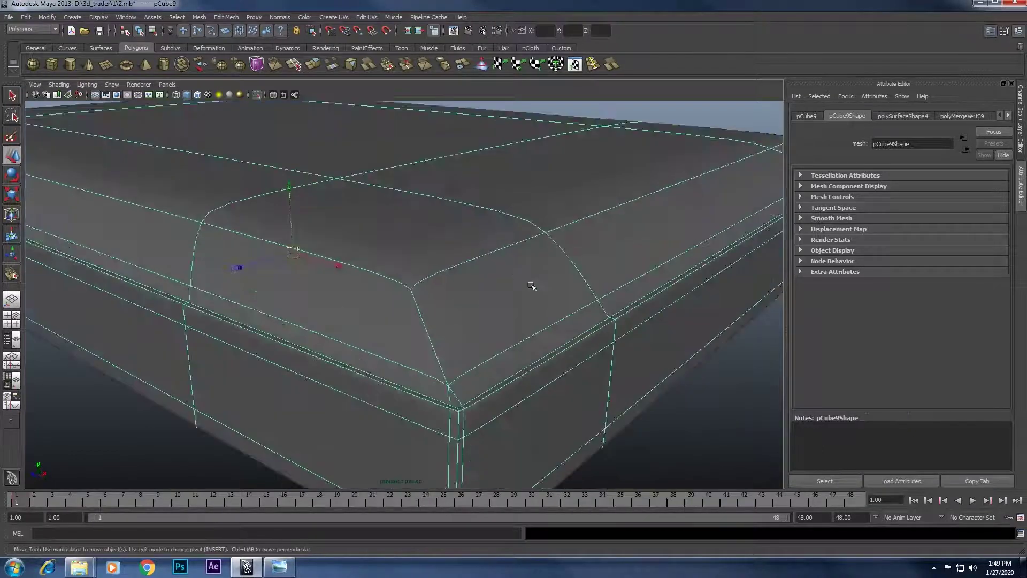
scroll(531, 287, "up", 2)
Show the cushion as its unsmoothed cage with key 1, then bring up the ottoman photo.
left_click(655, 420)
left_click(491, 340)
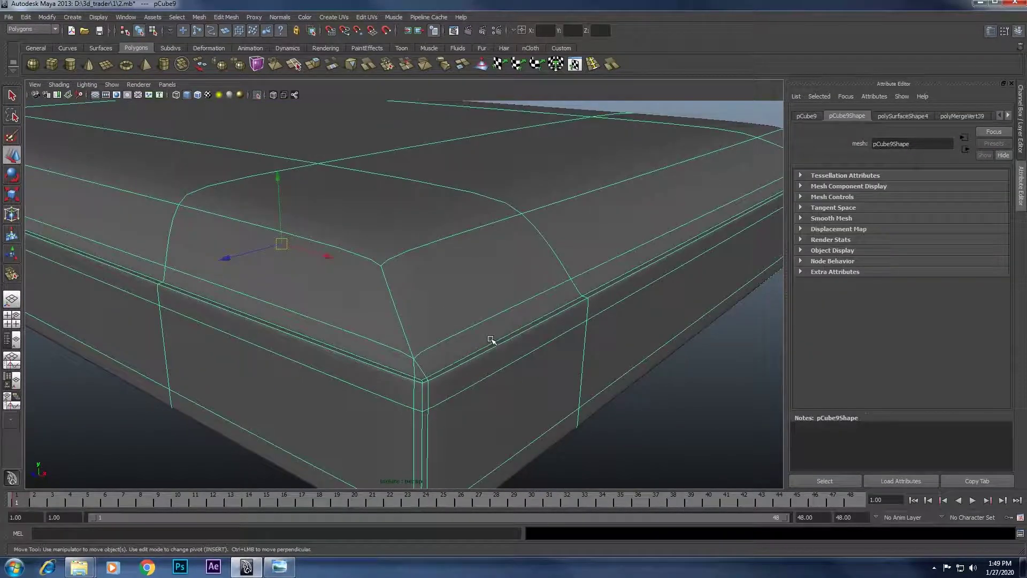
key("1")
scroll(504, 330, "down", 5)
left_click(502, 337, "ctrl")
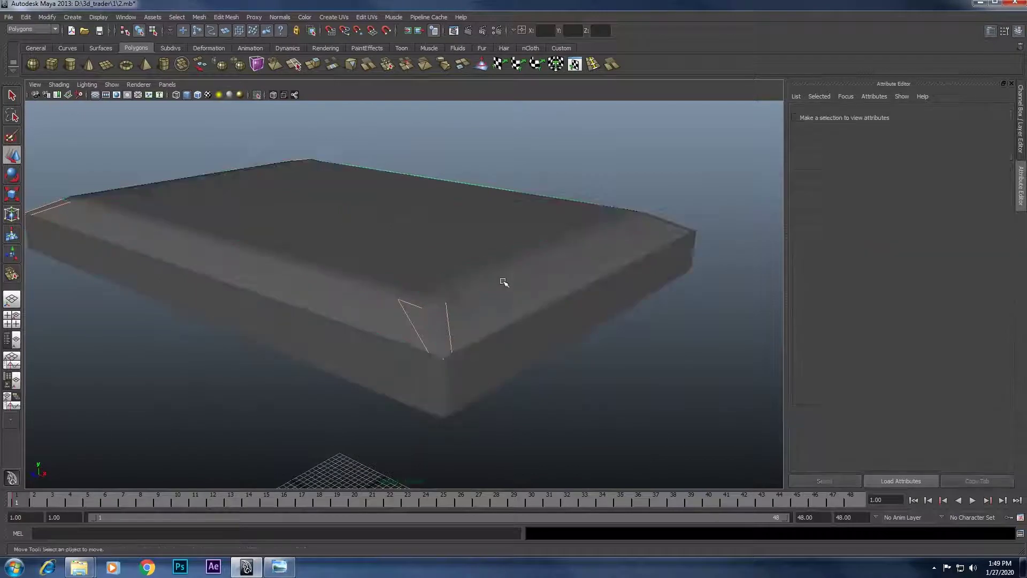
mouse_move(504, 280)
left_mouse_down("alt")
mouse_move(562, 306)
mouse_move(500, 252)
mouse_move(539, 334)
left_mouse_up("alt")
left_click(500, 252)
left_click(540, 334)
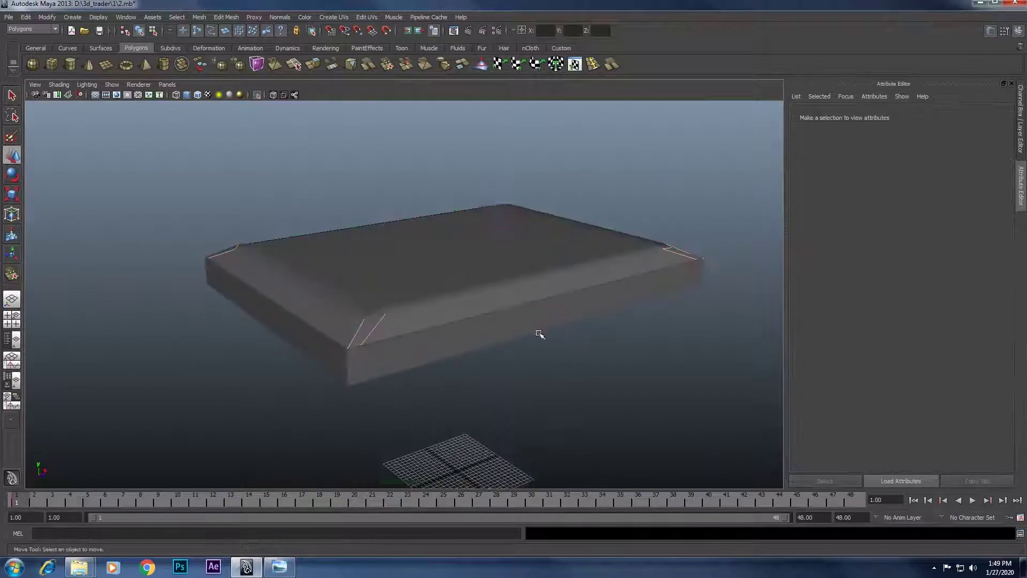
left_click(278, 570)
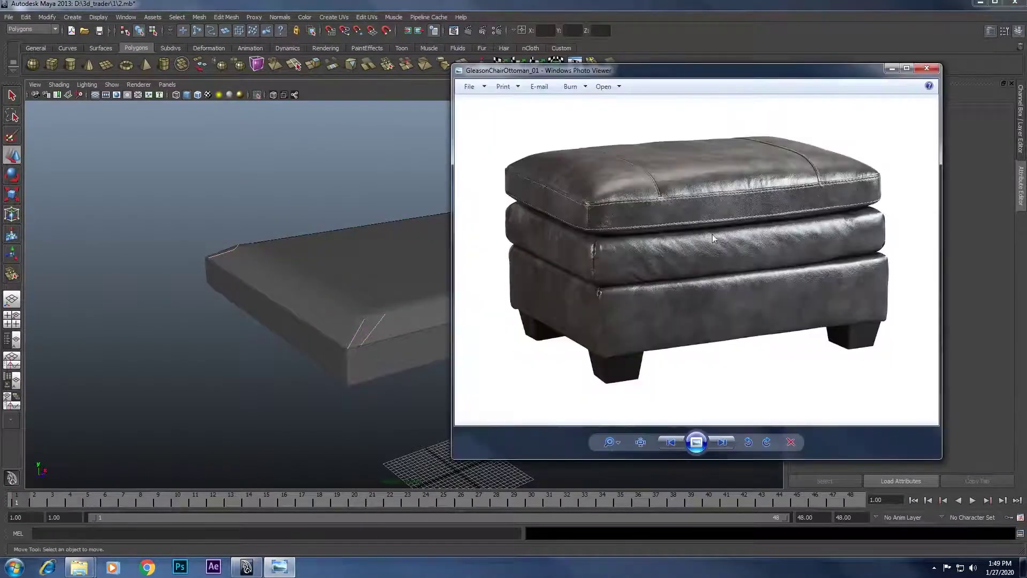
Alternate between the cushion model and the ottoman reference photo to compare them.
left_click(330, 291)
left_click_drag(401, 182, 343, 190, "alt")
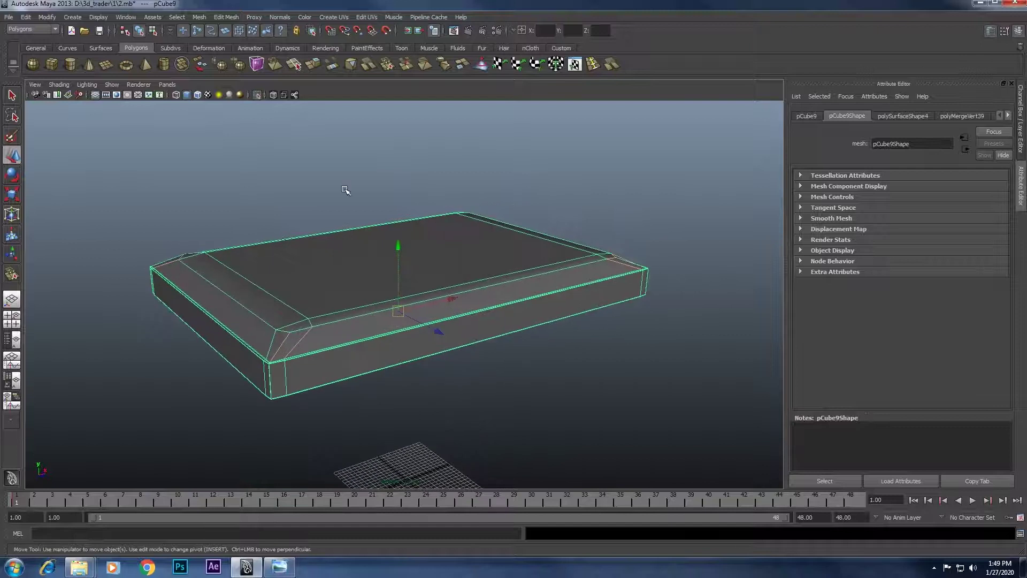
left_click(287, 573)
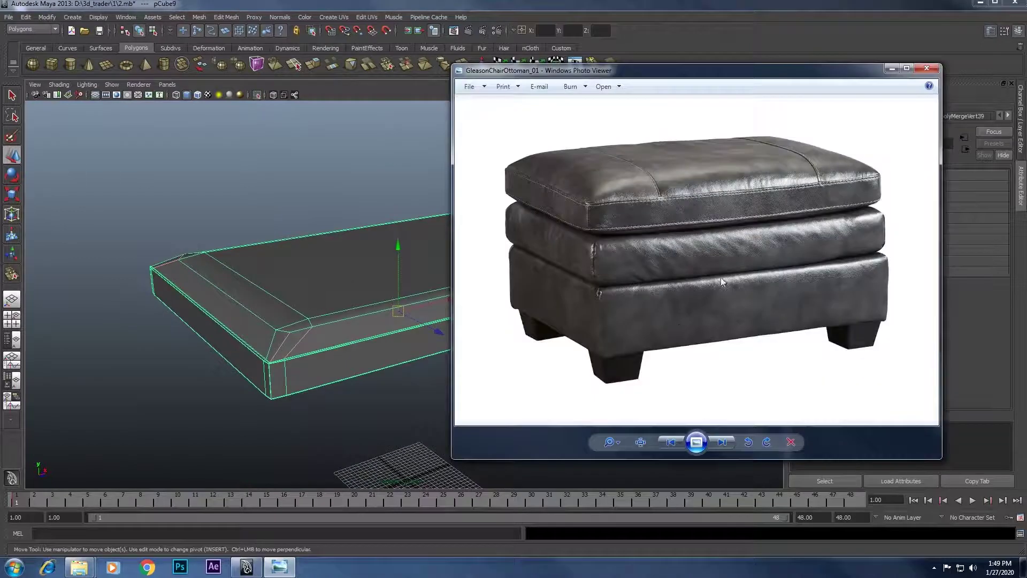
left_click(346, 195)
left_click(330, 246)
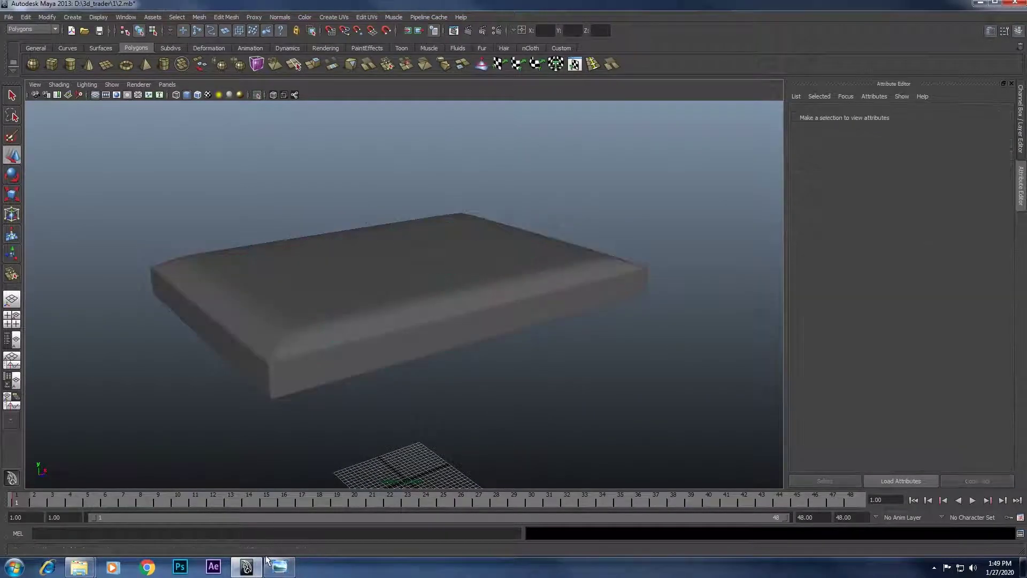
left_click(283, 568)
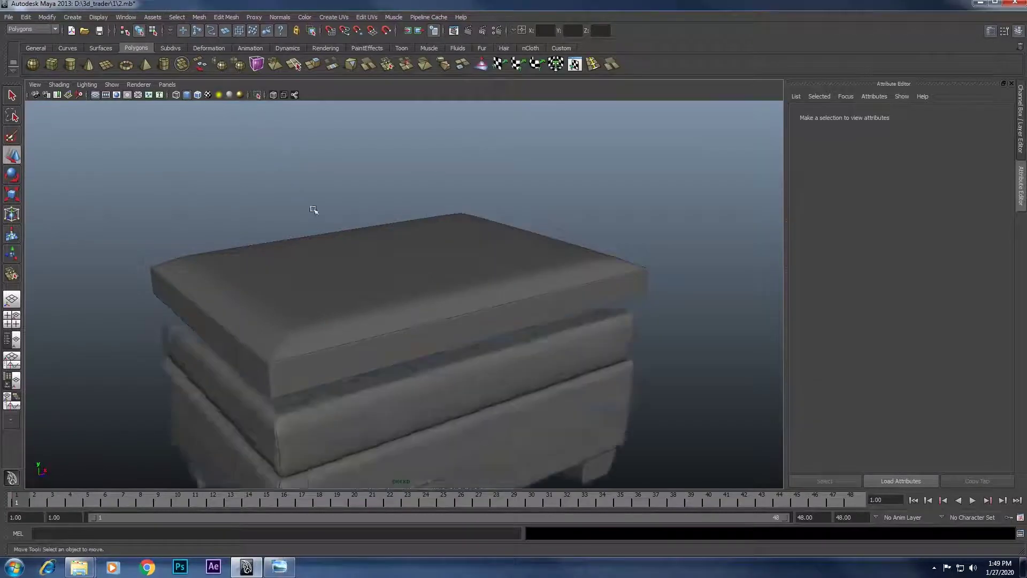
Select the top cushion, check the photo once more, then minimise it.
left_click(361, 277)
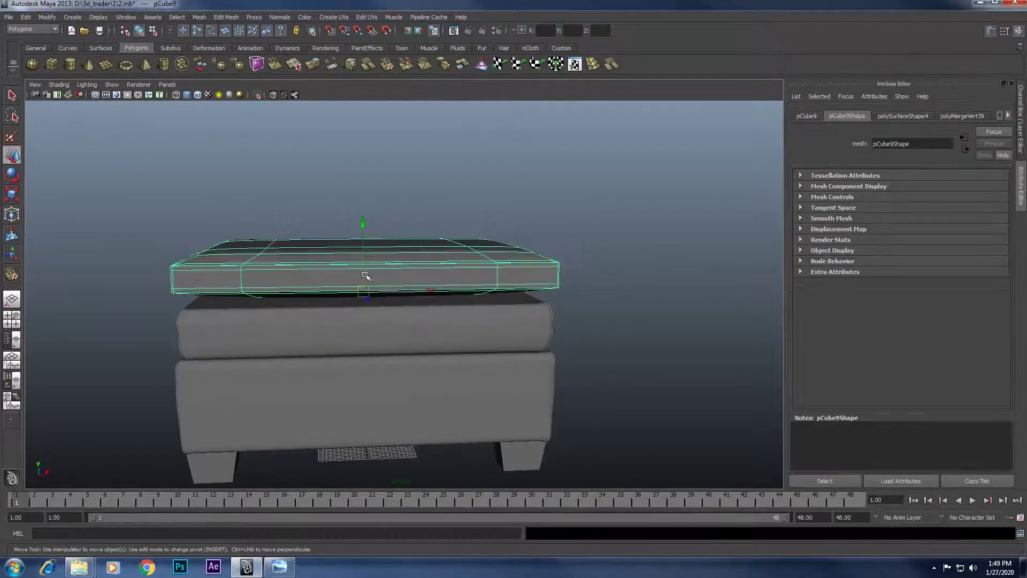
mouse_move(297, 202)
left_mouse_down("alt")
mouse_move(305, 189)
mouse_move(292, 213)
left_mouse_up("alt")
left_click(279, 566)
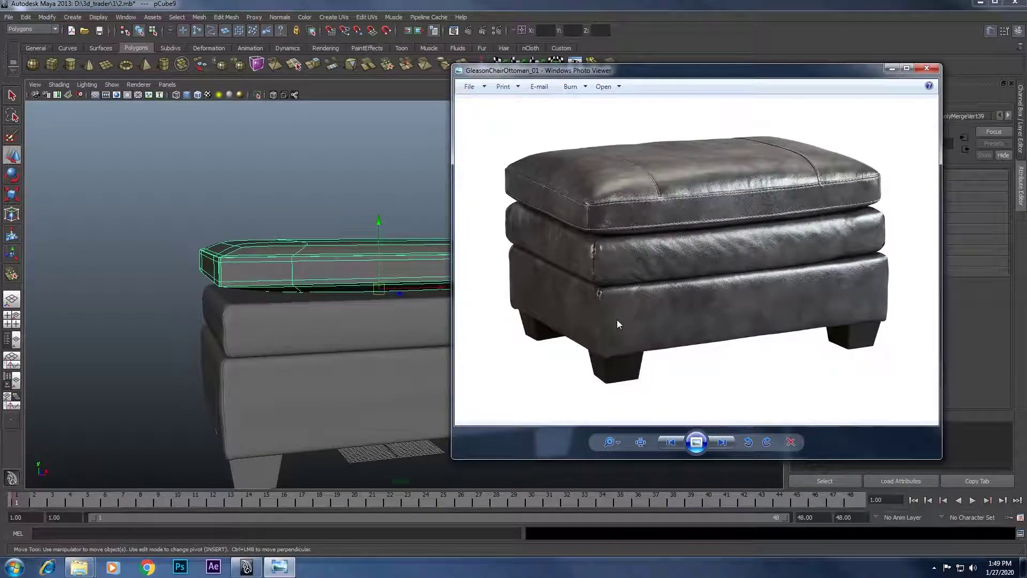
left_click(897, 69)
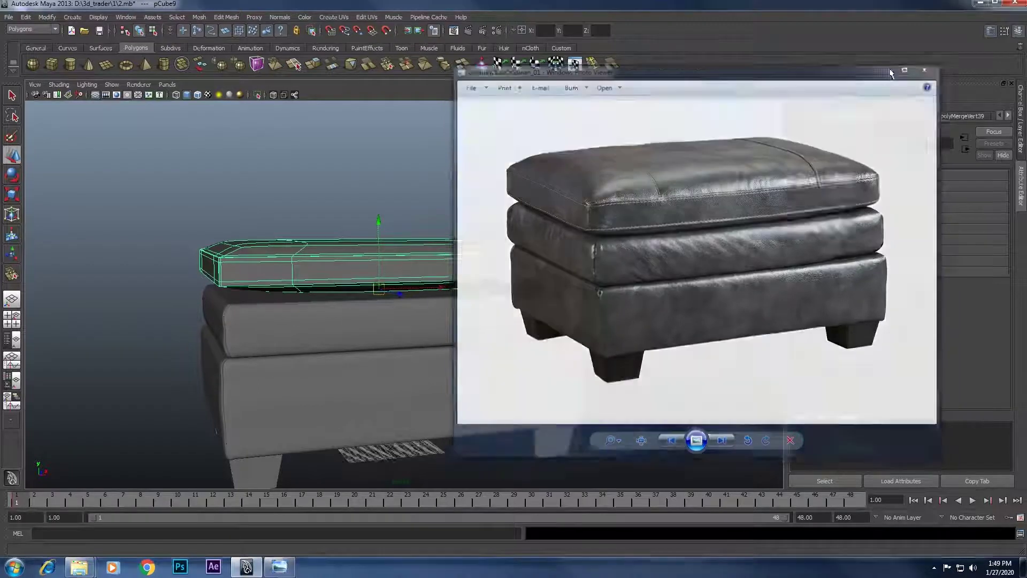
left_click_drag(459, 241, 407, 252, "alt")
Select the cushion's top face and grow the selection into the surrounding bevel faces.
key("f")
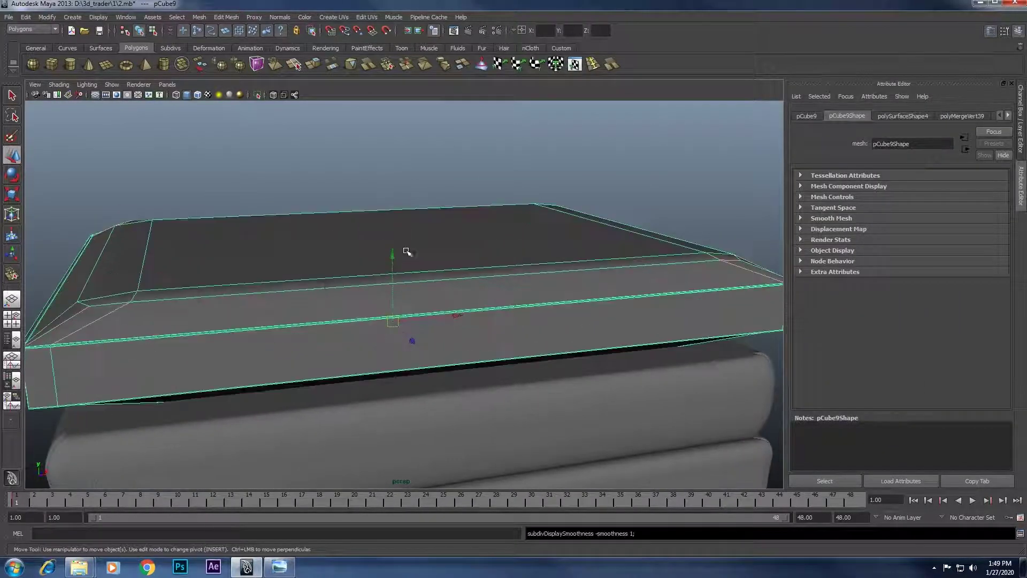
left_click_drag(328, 287, 335, 287, "alt")
right_click_drag(335, 287, 332, 273)
left_click(327, 271)
key("f")
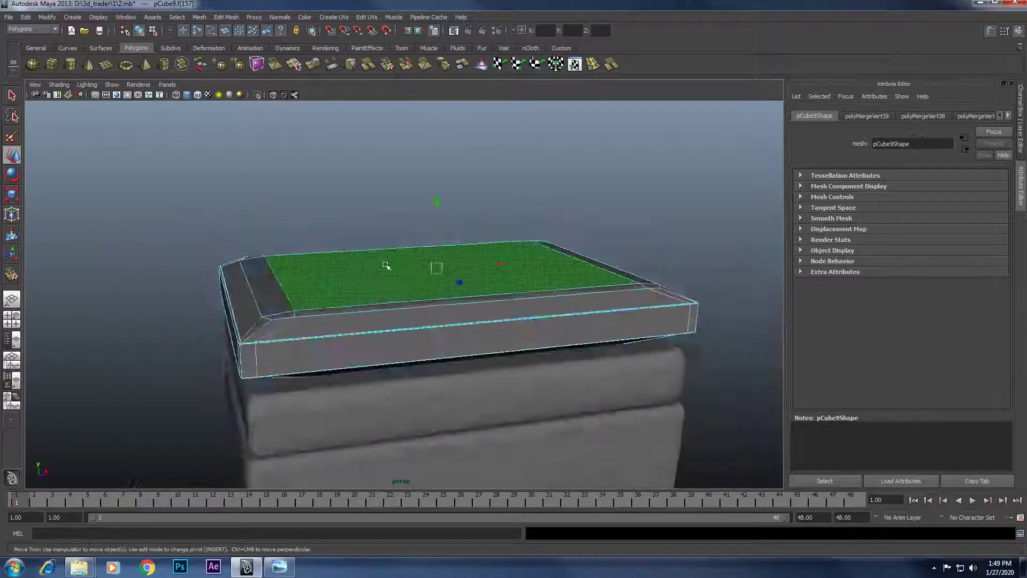
mouse_move(385, 277)
left_mouse_down("alt")
mouse_move(394, 287)
mouse_move(323, 190)
mouse_move(362, 202)
mouse_move(359, 267)
left_mouse_up("alt")
key("shift+period")
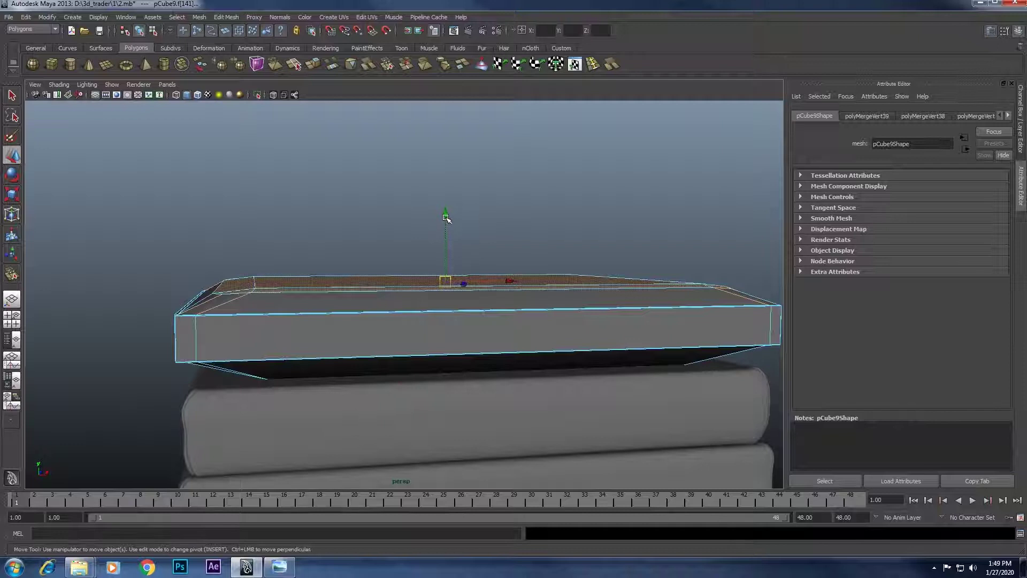
Restore the cleared face selection, then select only the cushion's top face.
left_click(446, 223)
key("ctrl+z")
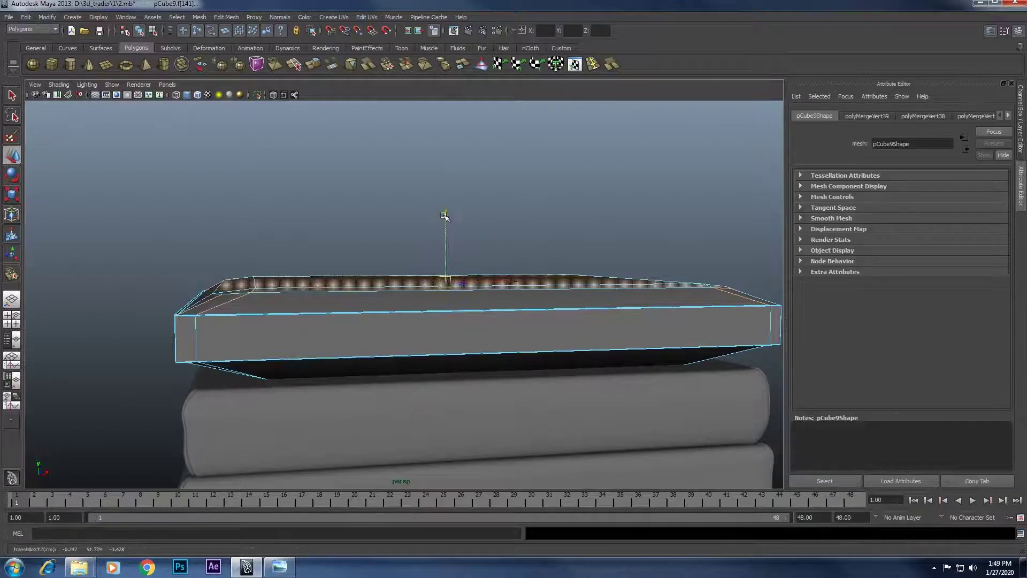
left_click_drag(444, 216, 367, 297, "alt")
left_click(367, 298)
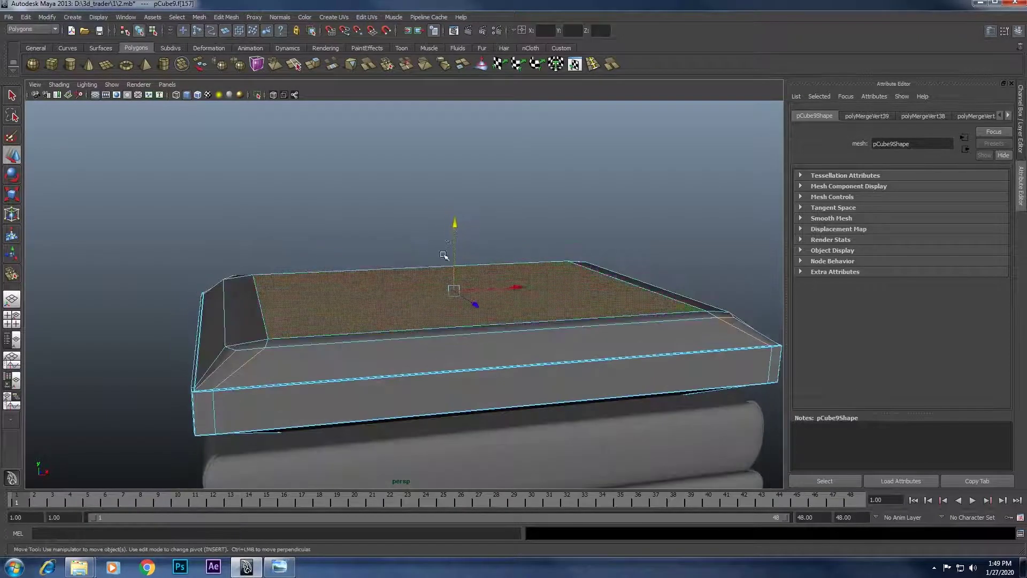
Return the cushion to object mode with smooth preview (3), leaving nothing selected.
mouse_move(454, 289)
left_mouse_down("alt")
mouse_move(491, 282)
mouse_move(396, 246)
mouse_move(504, 291)
mouse_move(624, 298)
mouse_move(717, 282)
mouse_move(861, 281)
mouse_move(488, 286)
left_mouse_up("alt")
key("F8")
key("3")
left_click(396, 293)
left_click(385, 222)
Zoom and orbit around the stacked ottoman, then bring up the leather ottoman reference photo.
scroll(489, 287, "down", 2)
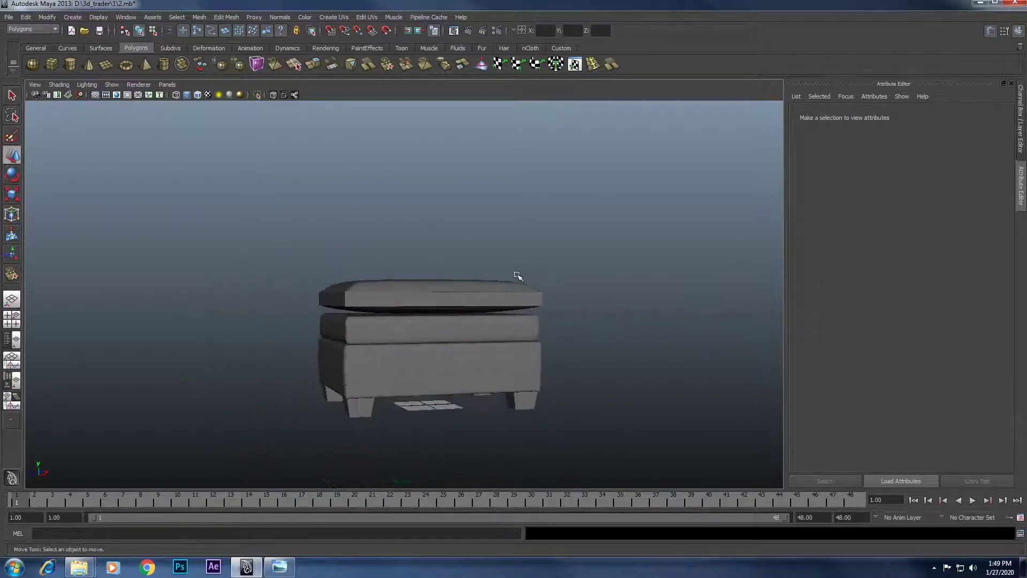
scroll(516, 275, "up", 3)
scroll(500, 282, "up", 2)
scroll(481, 250, "down", 2)
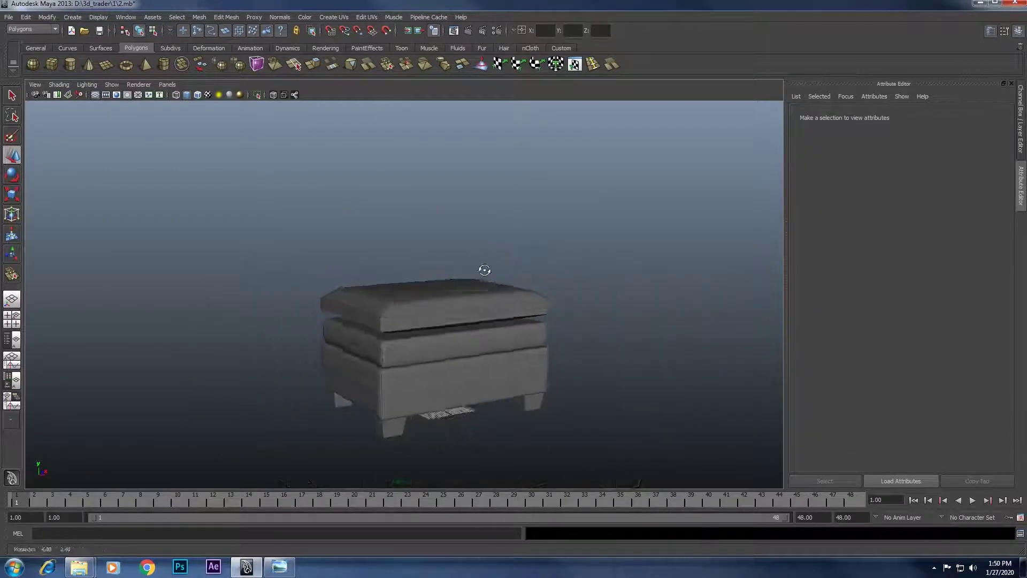
scroll(484, 271, "up", 2)
mouse_move(483, 270)
left_mouse_down("alt")
mouse_move(415, 296)
mouse_move(451, 269)
mouse_move(513, 310)
left_mouse_up("alt")
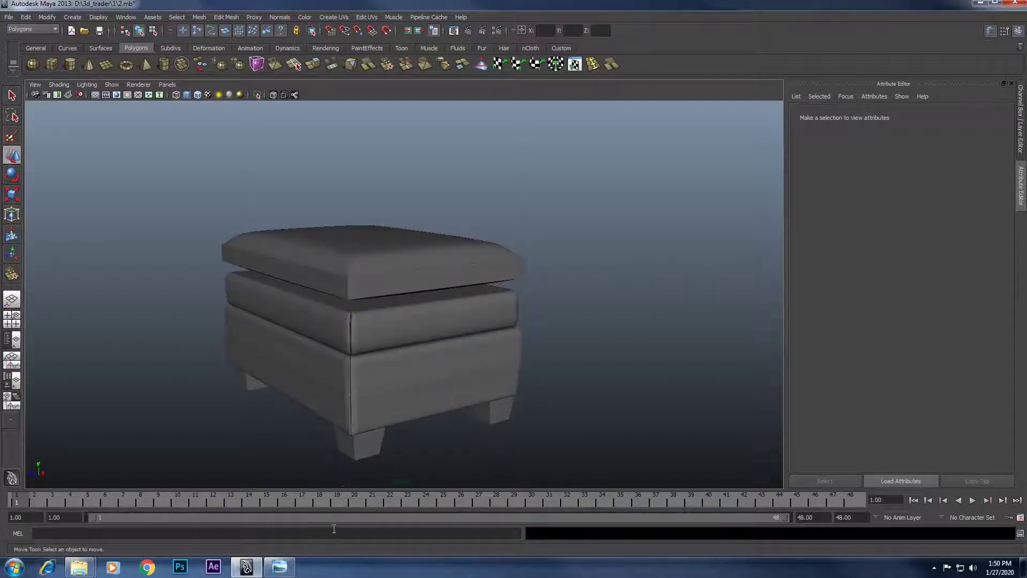
key("alt+Tab")
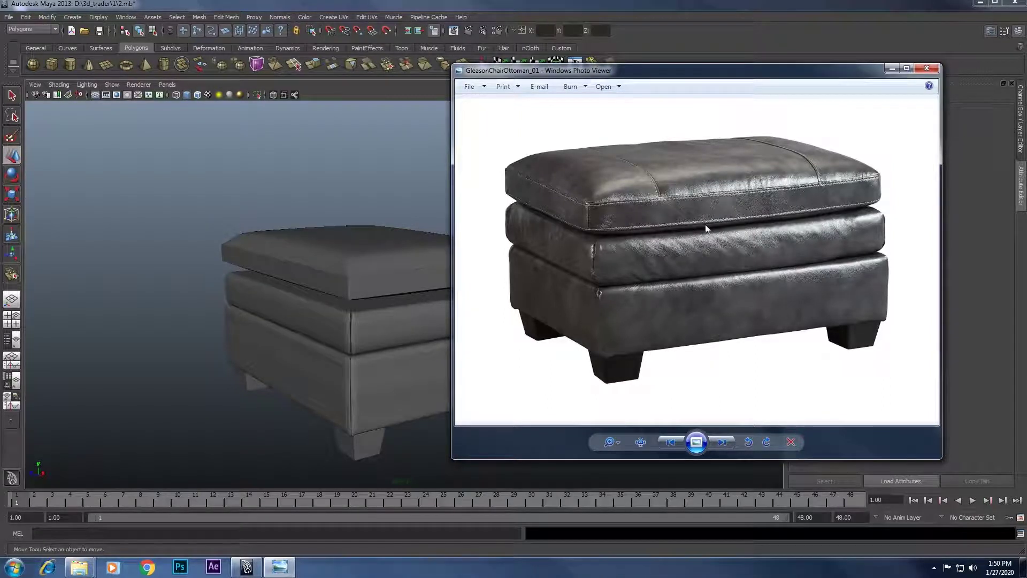
Close the GleasonChairOttoman_01 reference photo to bring the Maya ottoman scene back.
left_click(926, 68)
left_click_drag(531, 277, 497, 268, "alt")
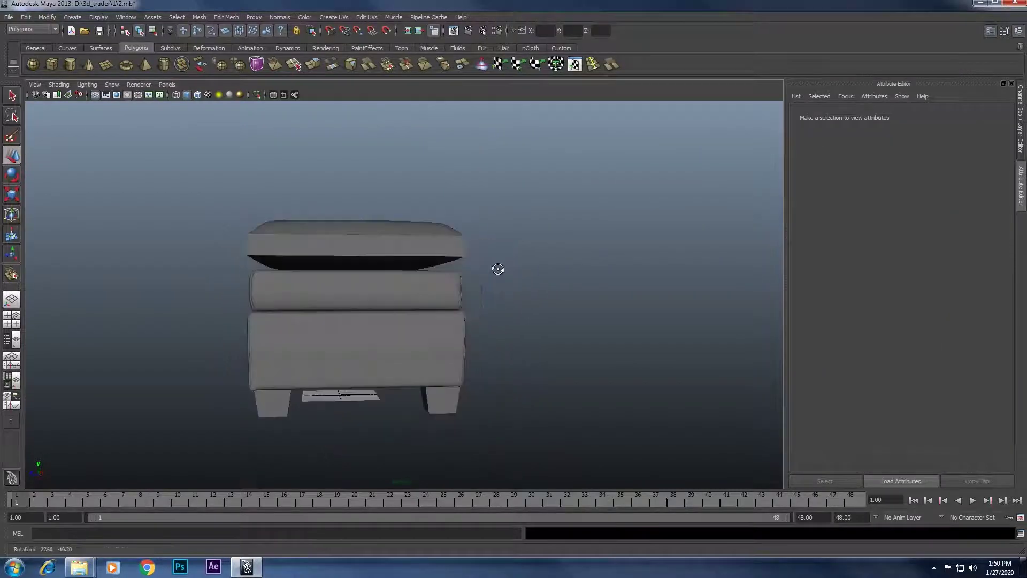
scroll(496, 268, "up", 5)
middle_click_drag(483, 279, 436, 259, "alt")
left_click(436, 258)
scroll(367, 298, "up", 3)
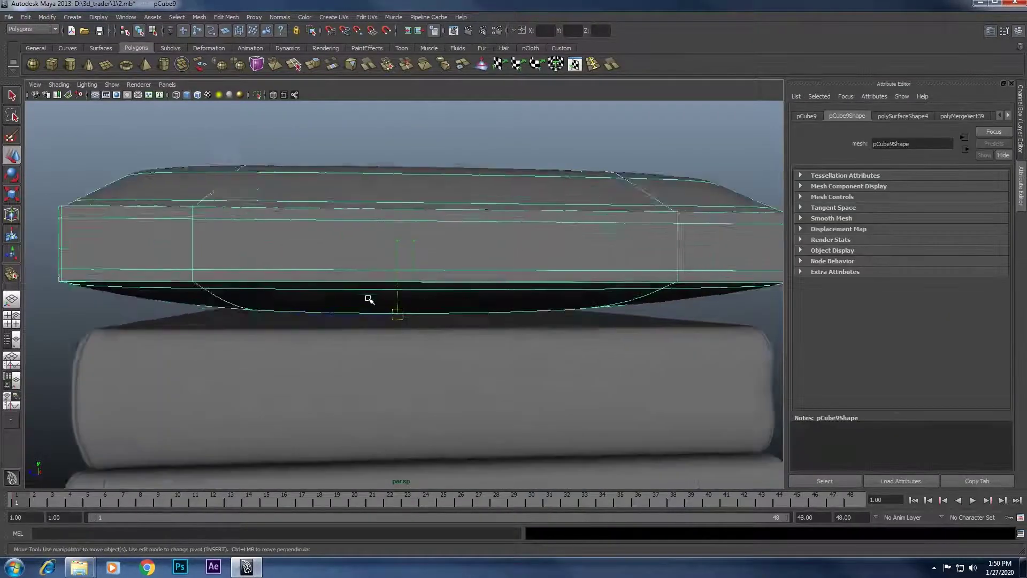
scroll(362, 300, "up", 2)
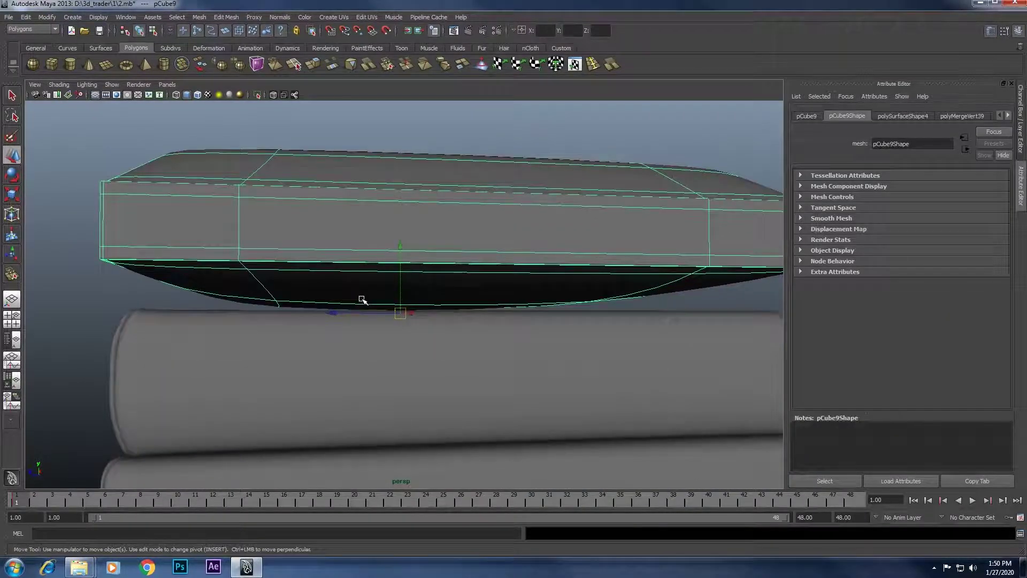
mouse_move(361, 299)
left_mouse_down("alt")
mouse_move(390, 293)
mouse_move(369, 293)
mouse_move(378, 291)
mouse_move(518, 314)
mouse_move(495, 298)
mouse_move(463, 303)
left_mouse_up("alt")
scroll(378, 292, "down", 3)
scroll(356, 311, "down", 2)
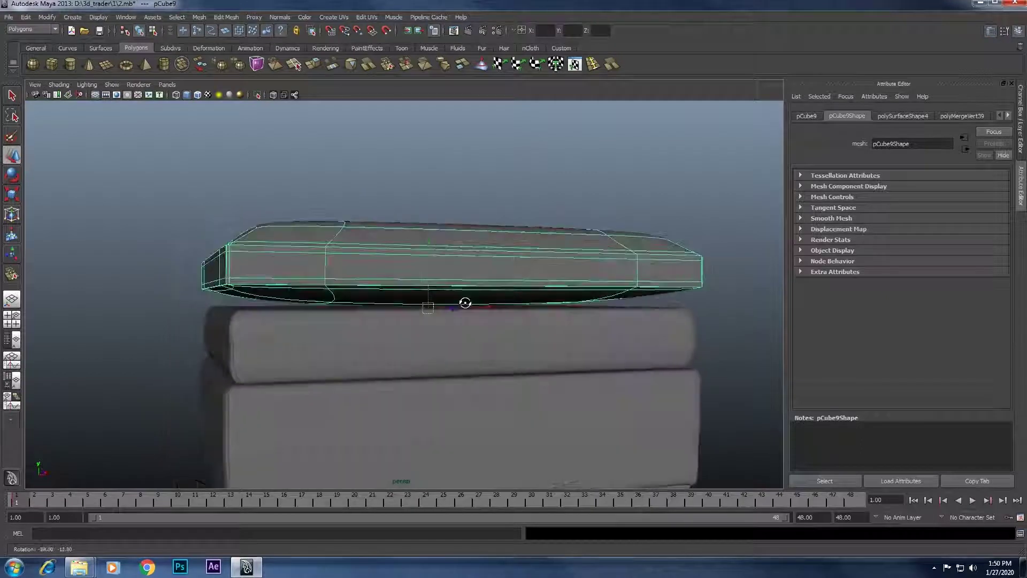
left_click(408, 264)
mouse_move(406, 287)
left_mouse_down("alt")
mouse_move(291, 299)
mouse_move(298, 177)
mouse_move(338, 308)
left_mouse_up("alt")
left_click(298, 176)
left_click(328, 259)
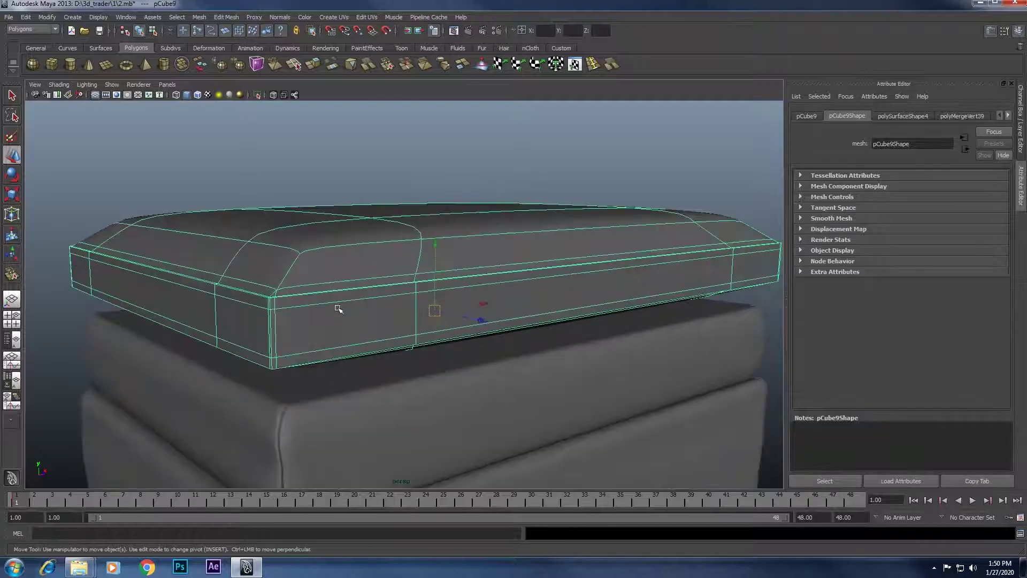
right_click_drag(257, 93, 303, 290, "alt")
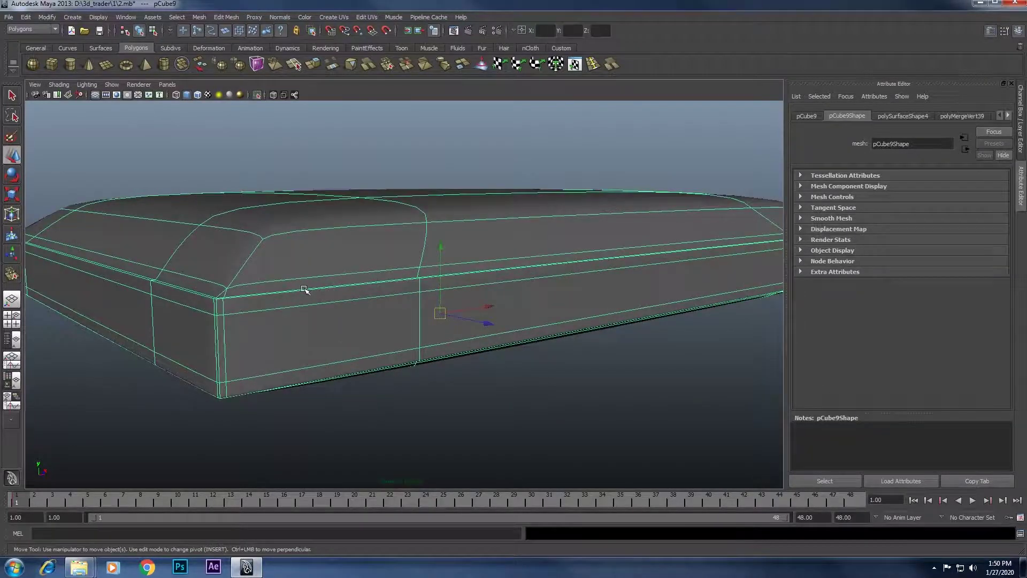